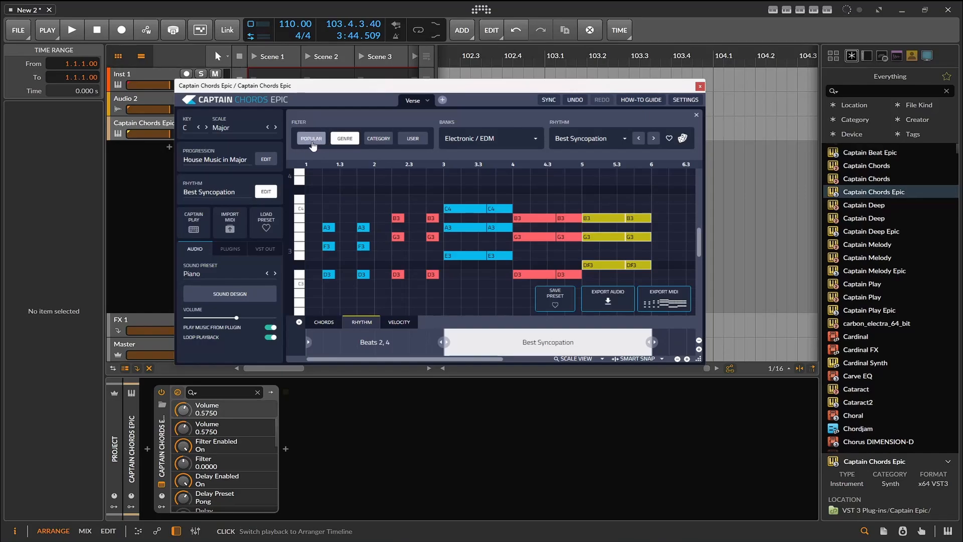
- Filter the rhythm presets by Popular and mark 1/4th Notes as a favourite
click(312, 142)
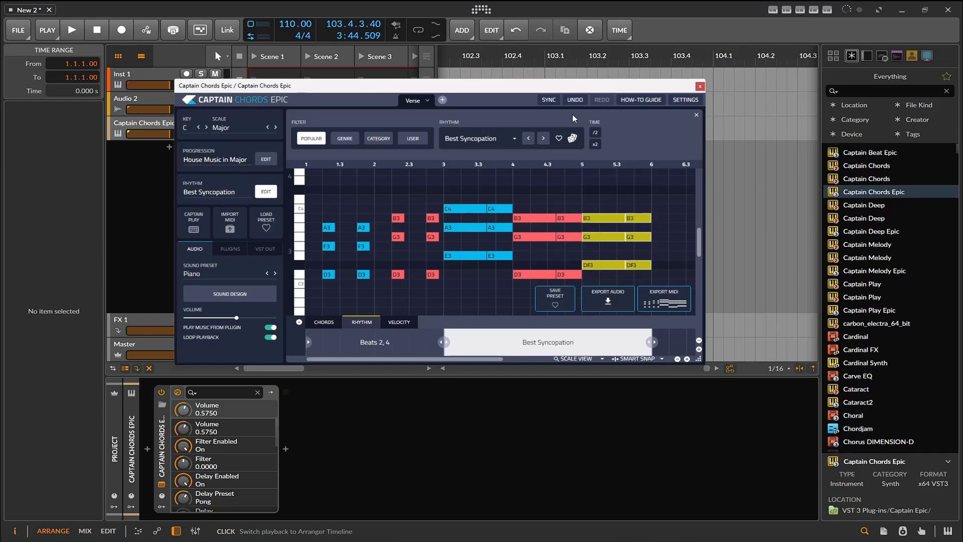
click(478, 144)
scroll(489, 208, down, 10)
scroll(488, 207, up, 15)
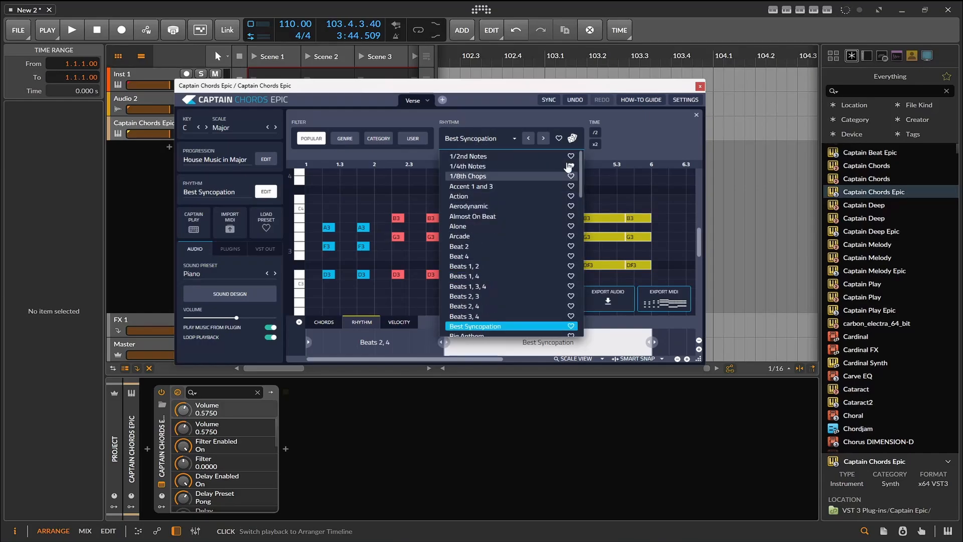
click(570, 166)
click(633, 146)
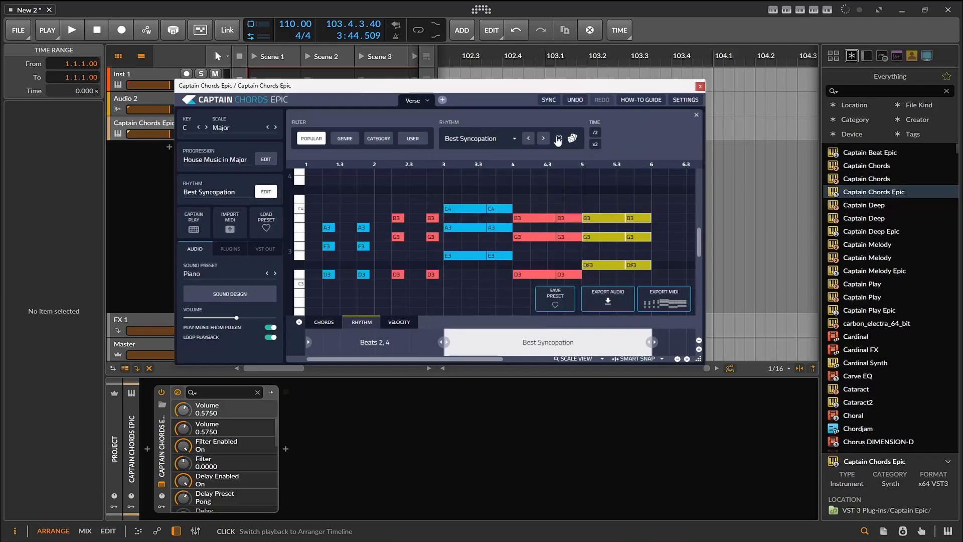
- Browse the category filter's rhythm categories and the Blocks With Timing presets, and return to the genre filter
click(343, 141)
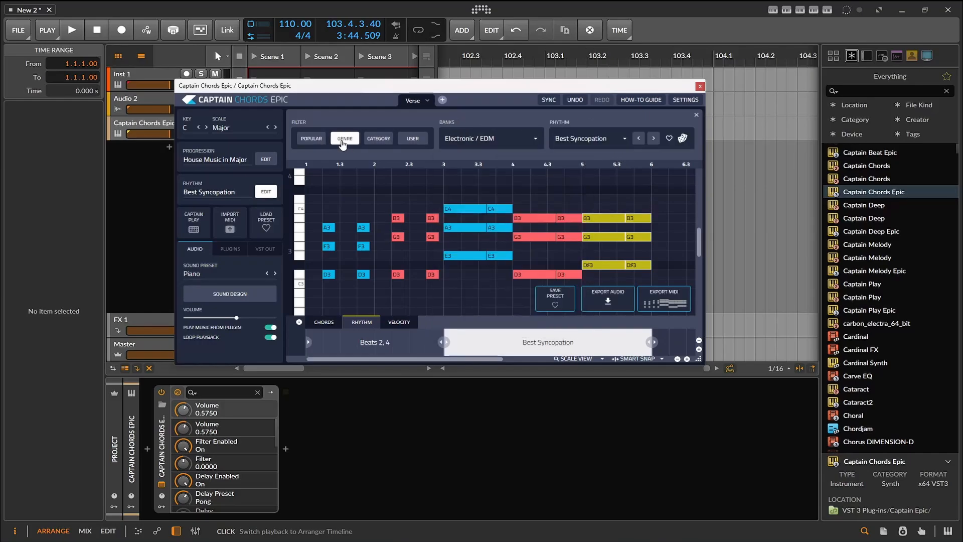
click(370, 143)
click(475, 145)
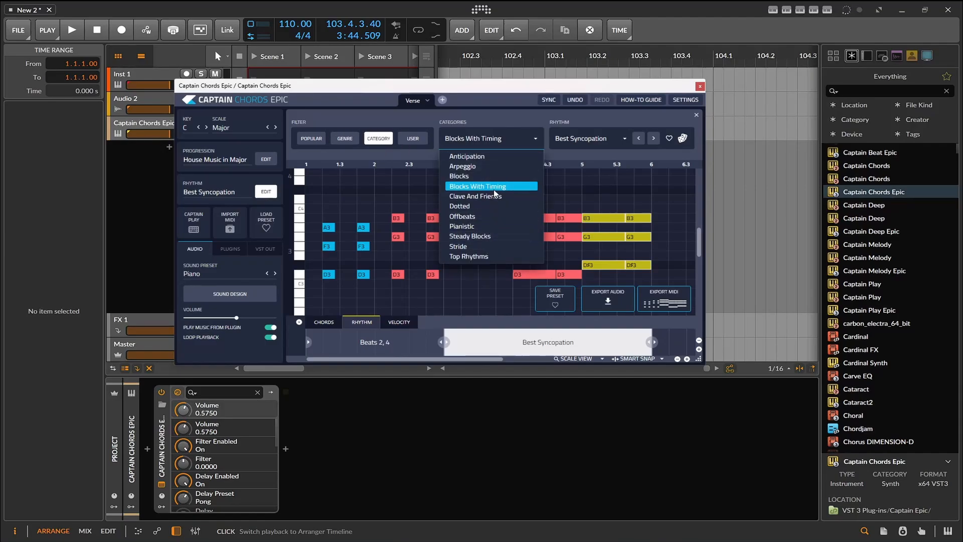
click(586, 141)
click(586, 140)
click(586, 141)
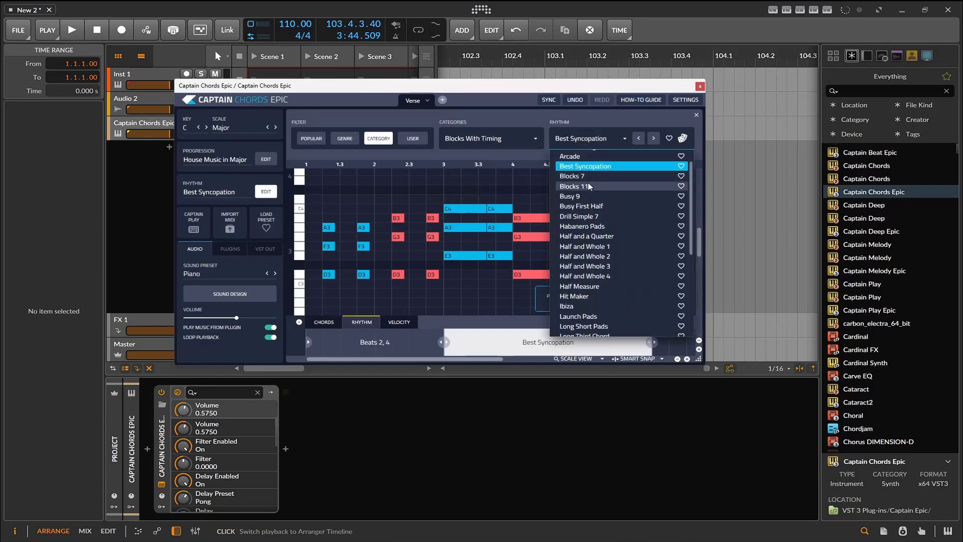
click(345, 139)
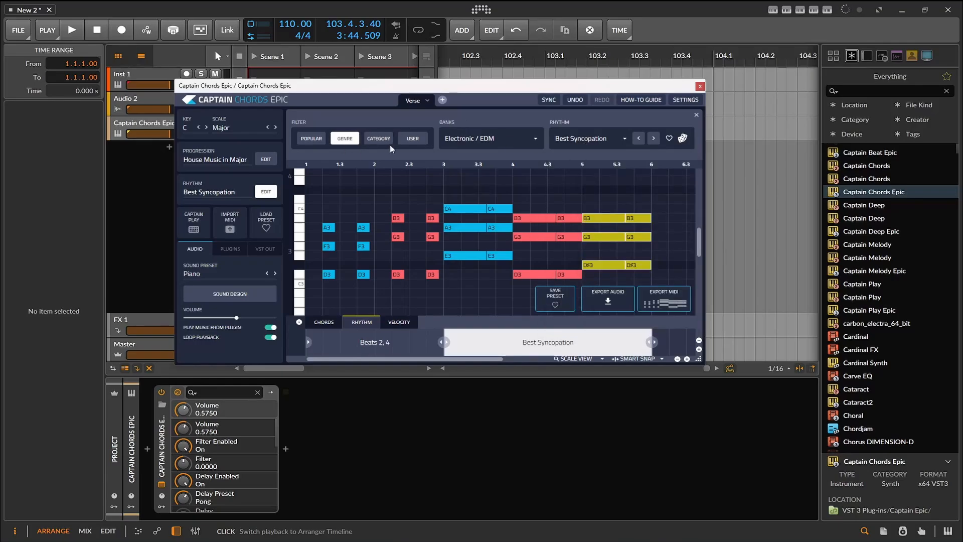
- Switch the rhythm bank to Lo-fi and look through its list of rhythm presets
click(468, 145)
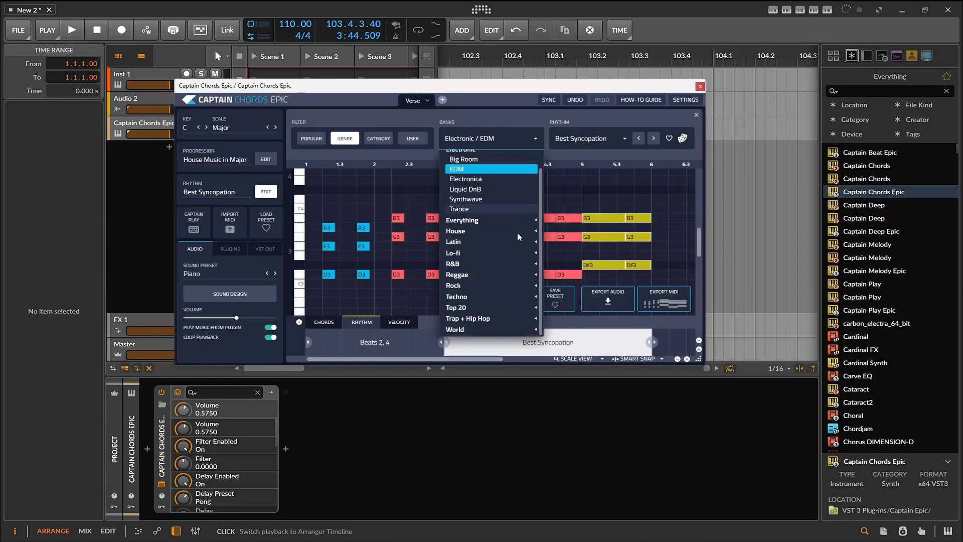
scroll(515, 241, up, 1)
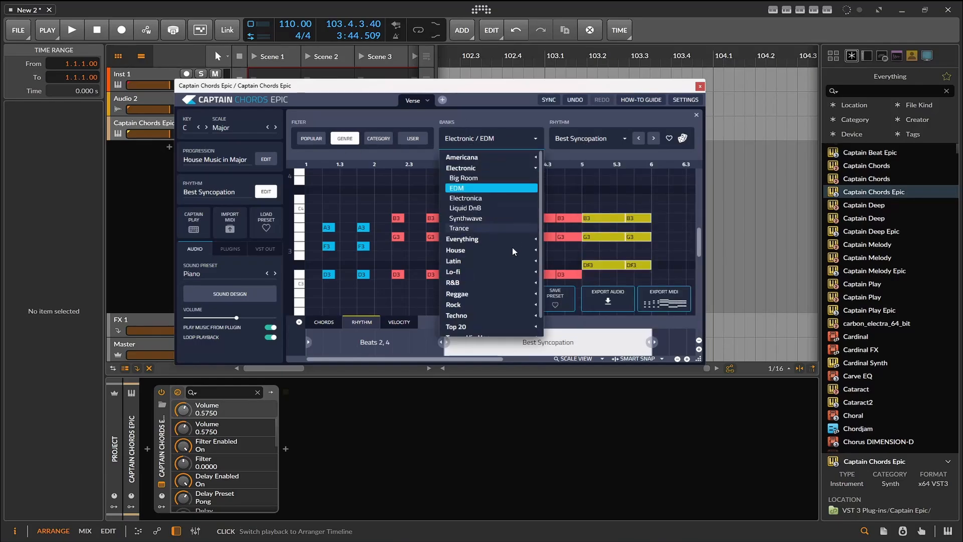
click(486, 268)
click(470, 279)
click(589, 139)
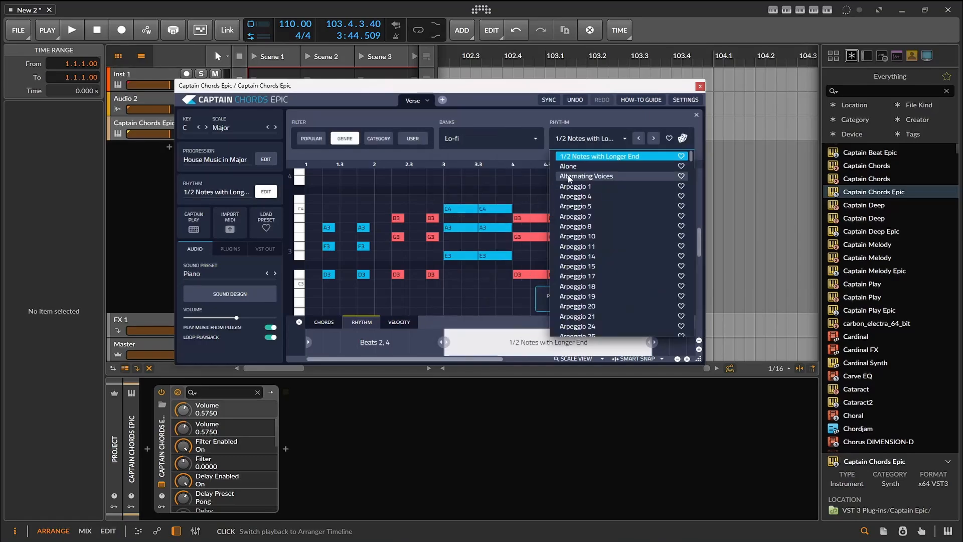
scroll(590, 220, down, 1)
scroll(590, 223, down, 15)
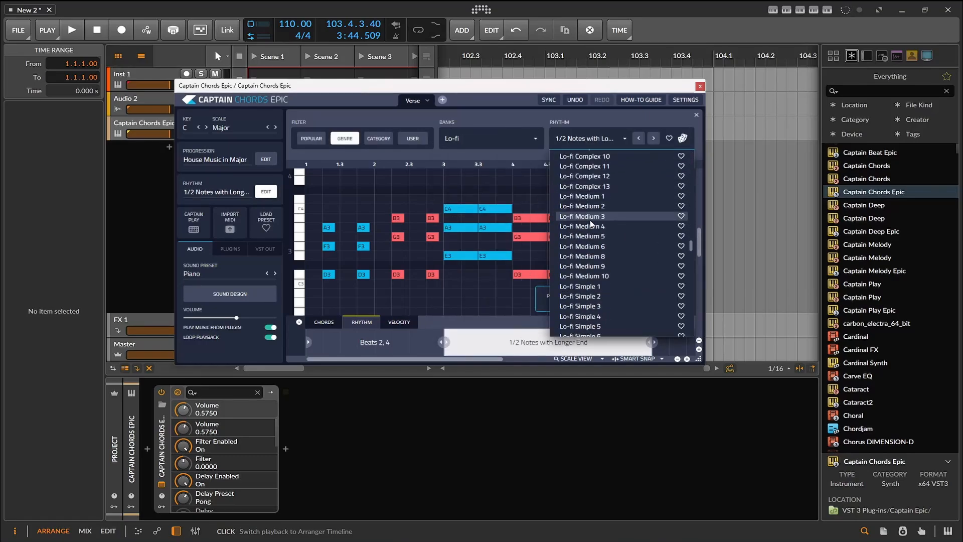
scroll(590, 224, down, 15)
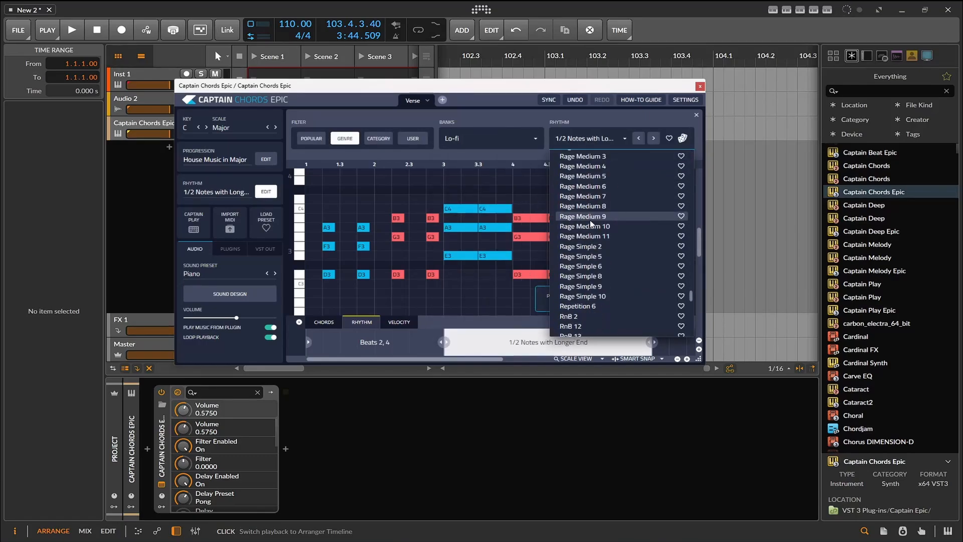
click(534, 120)
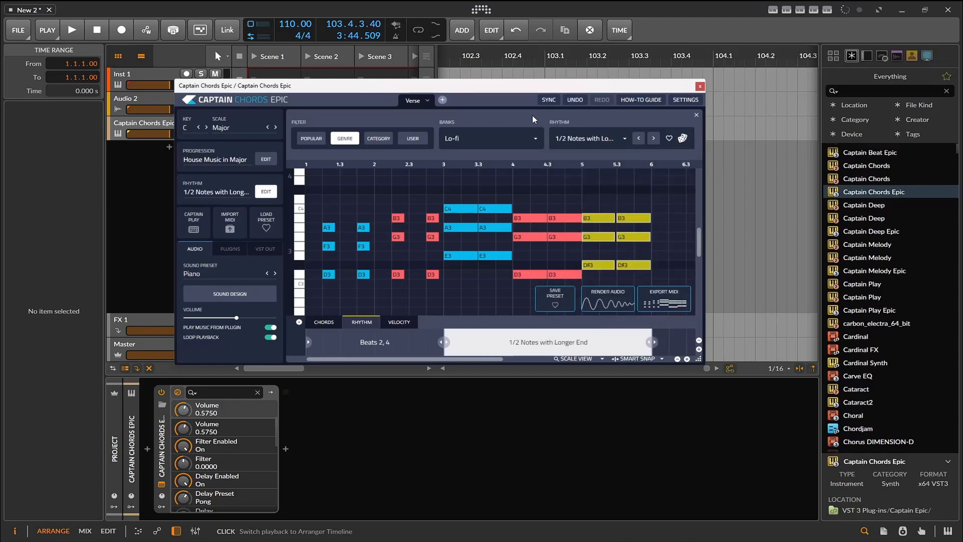
- Set the rhythm bank to Electronic / EDM and look at its rhythm presets
click(490, 144)
click(483, 167)
click(607, 139)
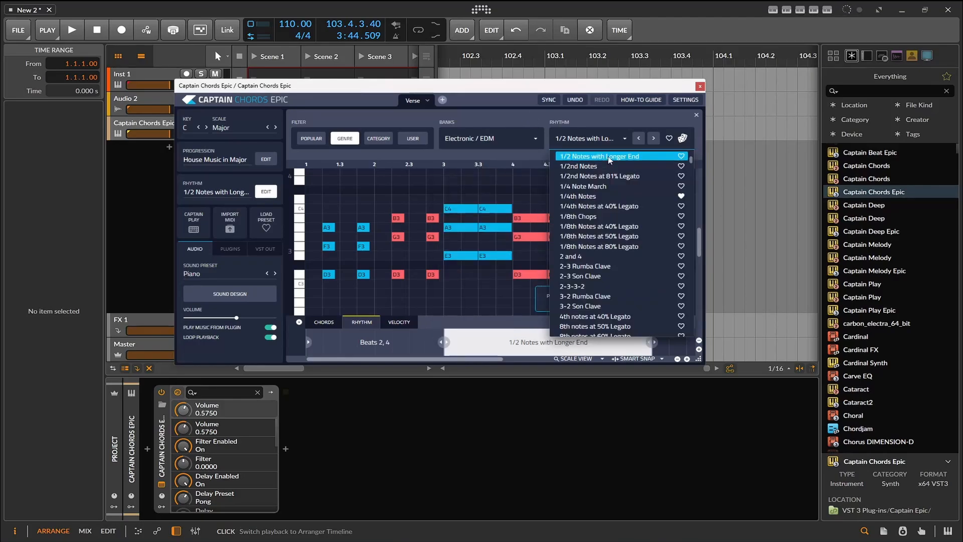
scroll(608, 160, up, 10)
click(533, 121)
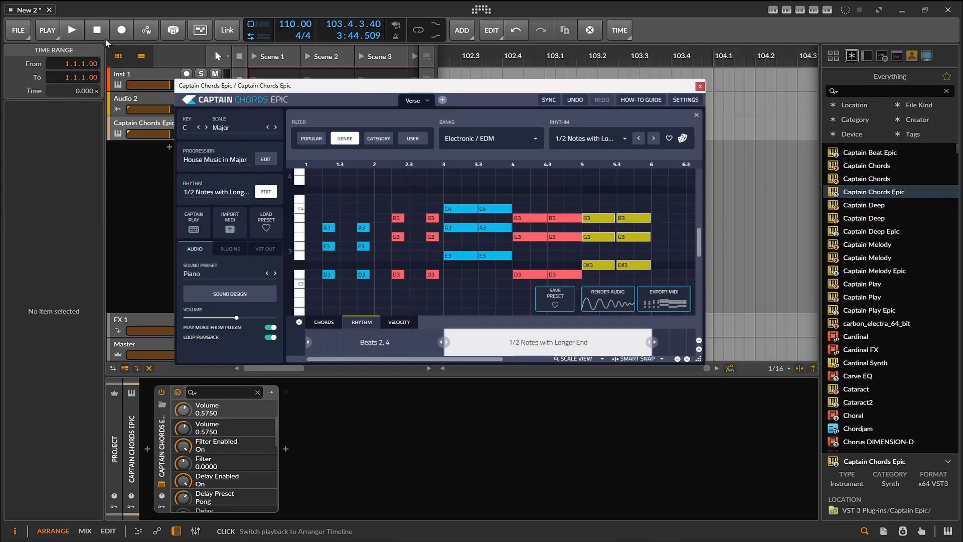
- Play the chord progression, stop playback, and render its audio
click(77, 33)
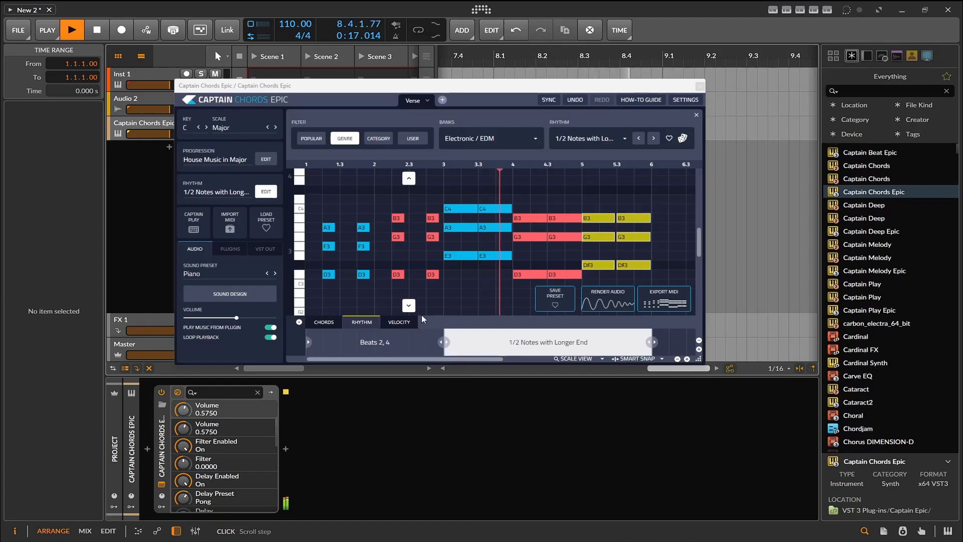
click(89, 30)
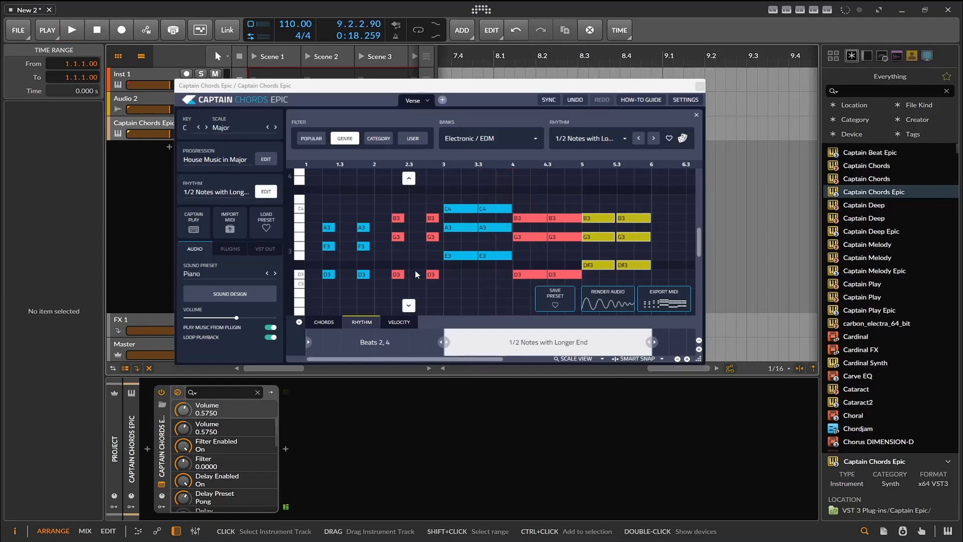
click(605, 295)
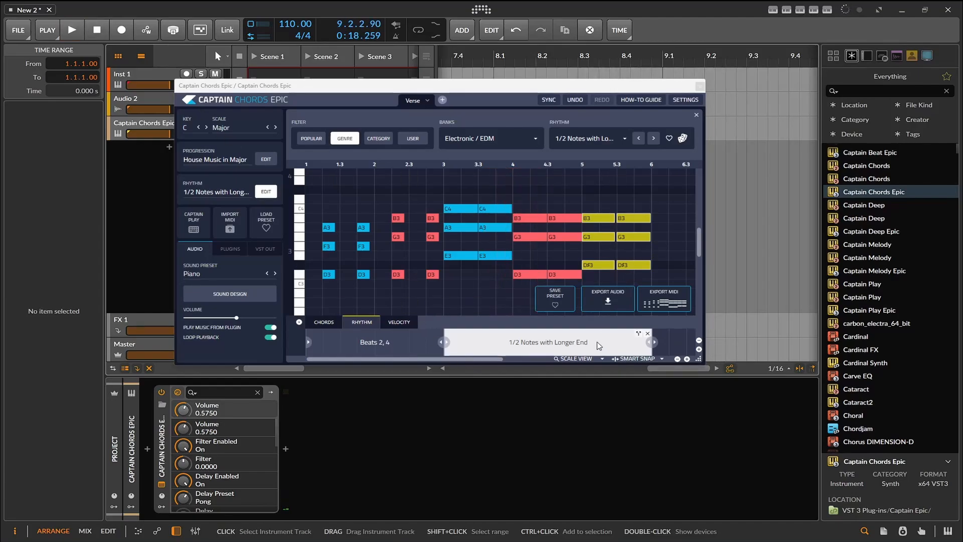
- Randomize the second rhythm section's preset to Arpeggio 18 and play the progression to hear it
click(530, 334)
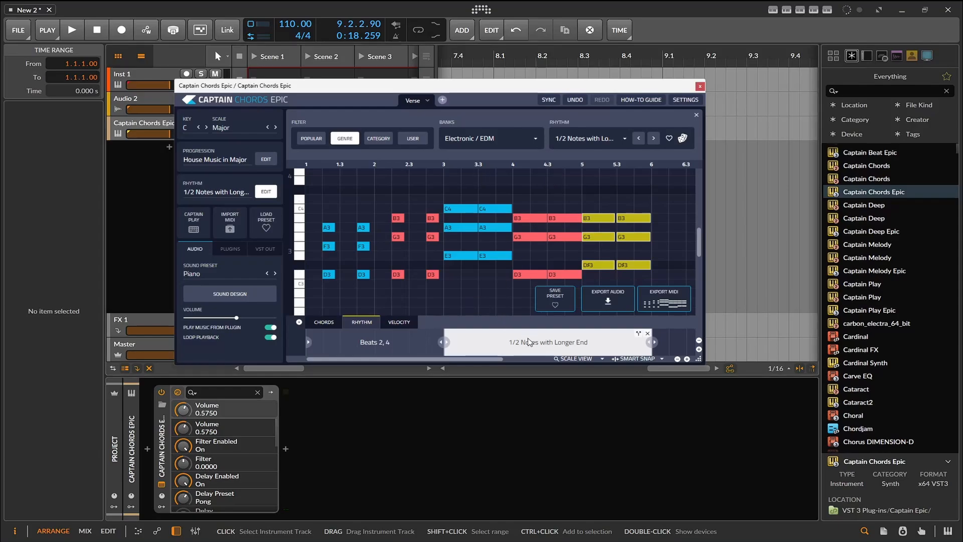
click(683, 139)
click(685, 140)
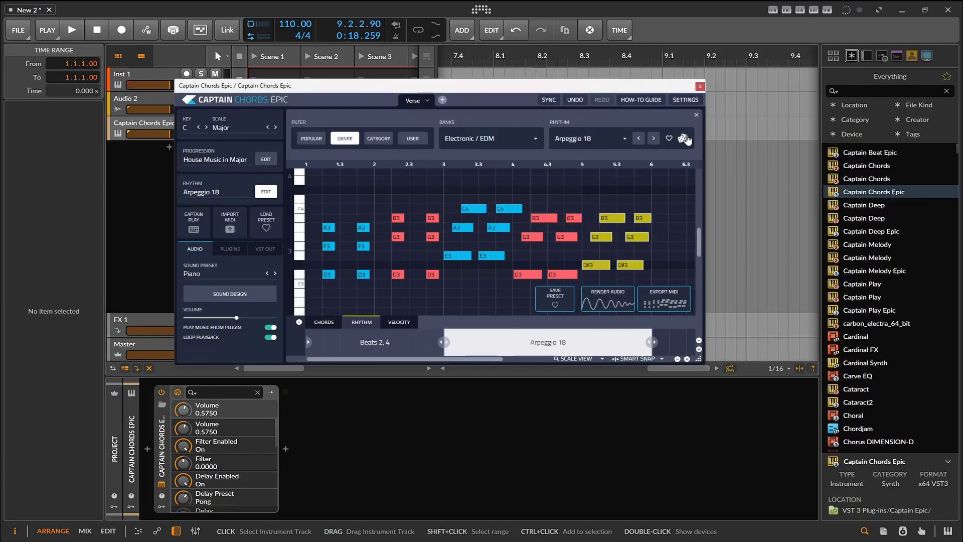
click(72, 31)
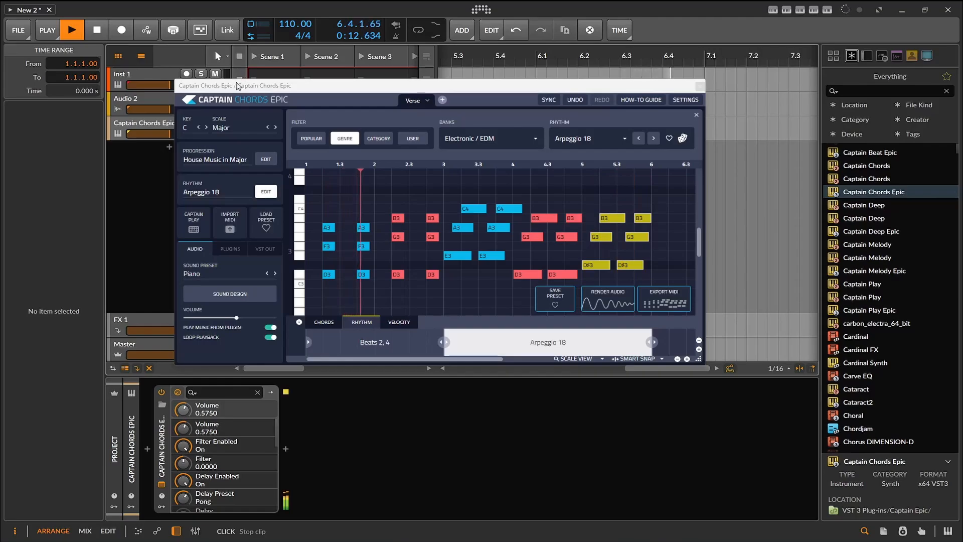
key(space)
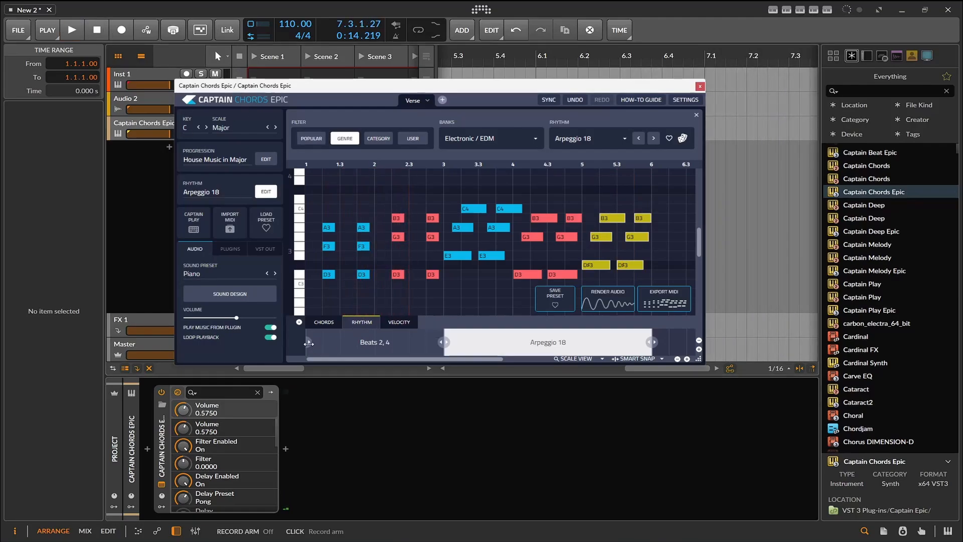
- Change the first rhythm section from Beats 2, 4 to Best Syncopation and play the progression
click(346, 347)
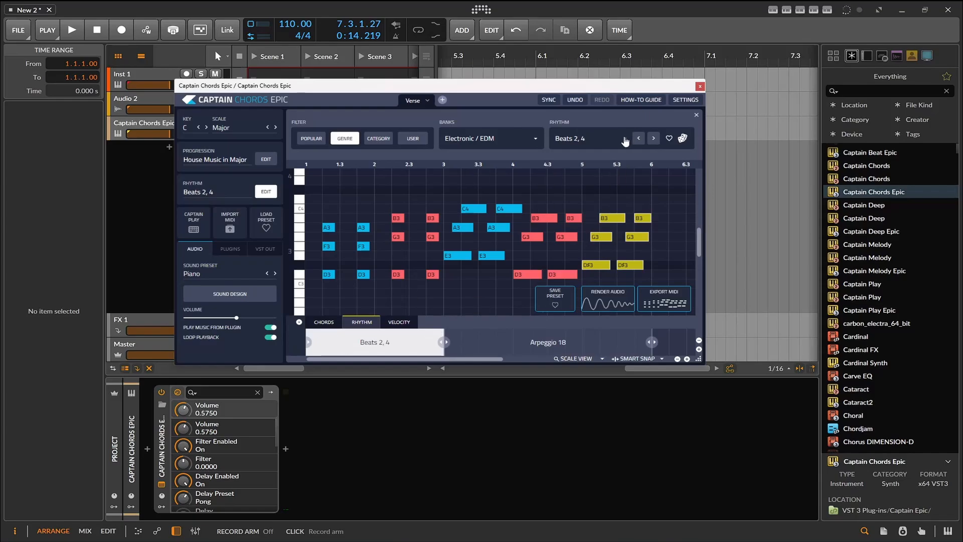
click(653, 139)
click(654, 139)
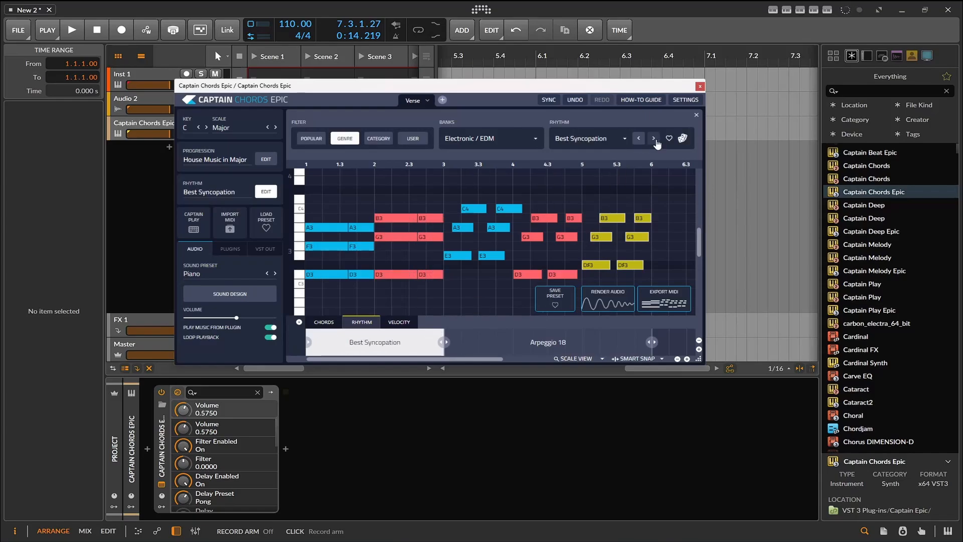
click(639, 142)
click(71, 37)
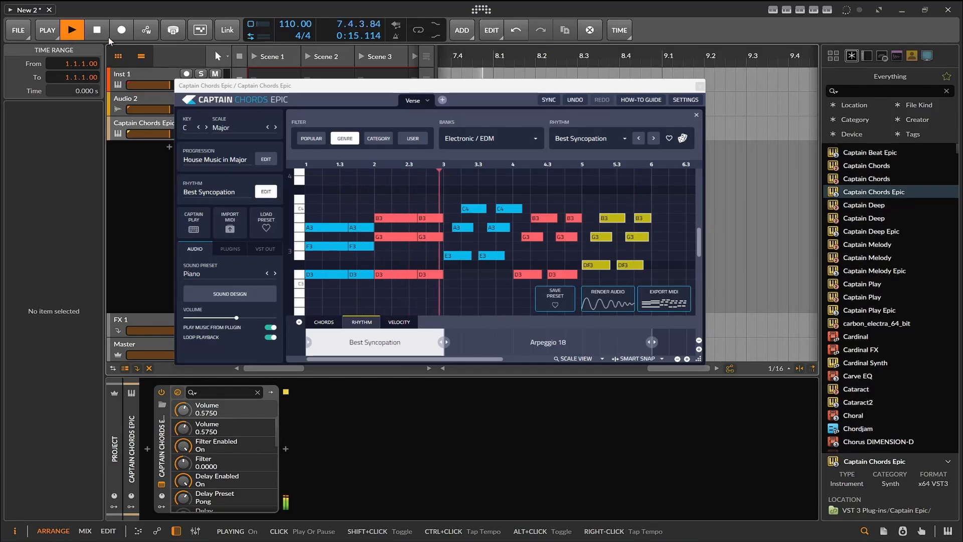
- Add Captain Deep Epic on a new instrument track below Captain Chords Epic and start it in C Major
drag(371, 89, 429, 198)
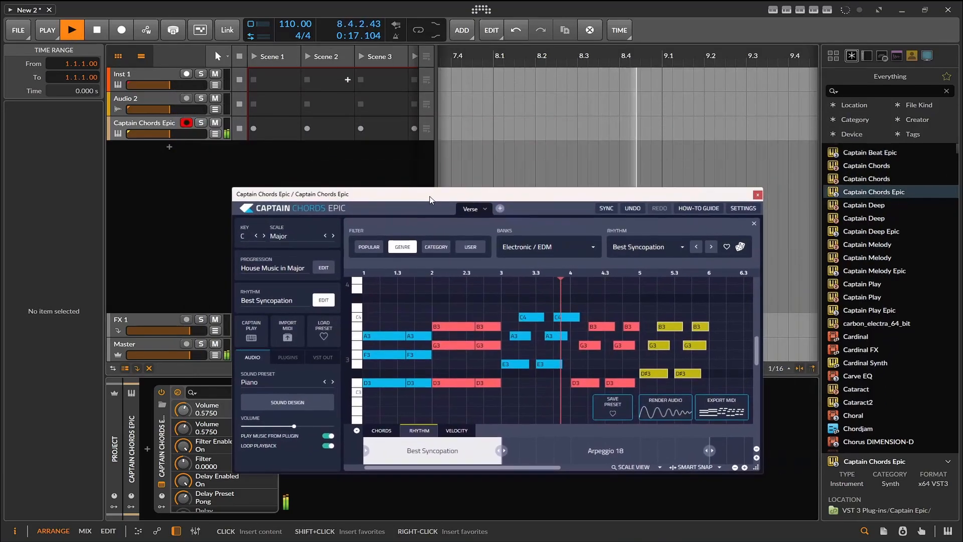
scroll(873, 186, up, 3)
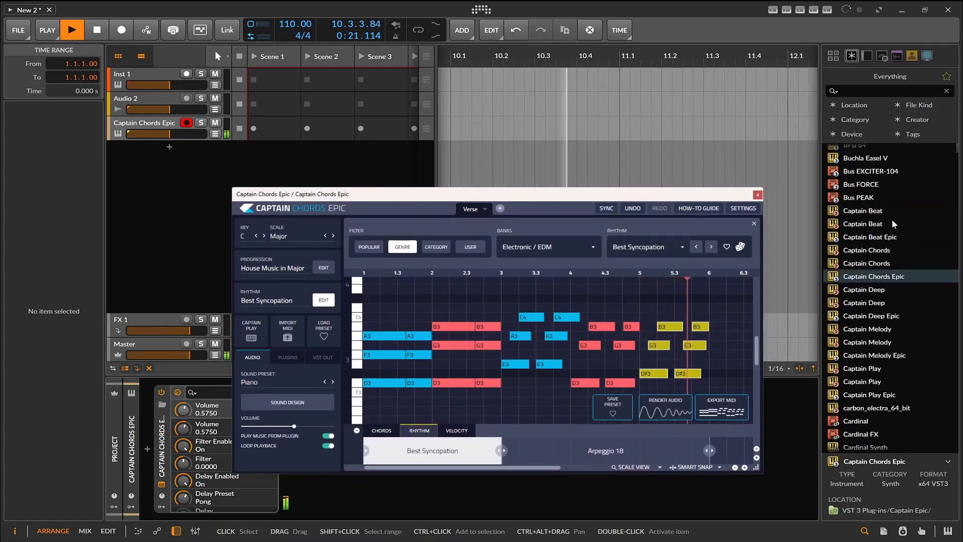
click(869, 317)
drag(870, 317, 198, 171)
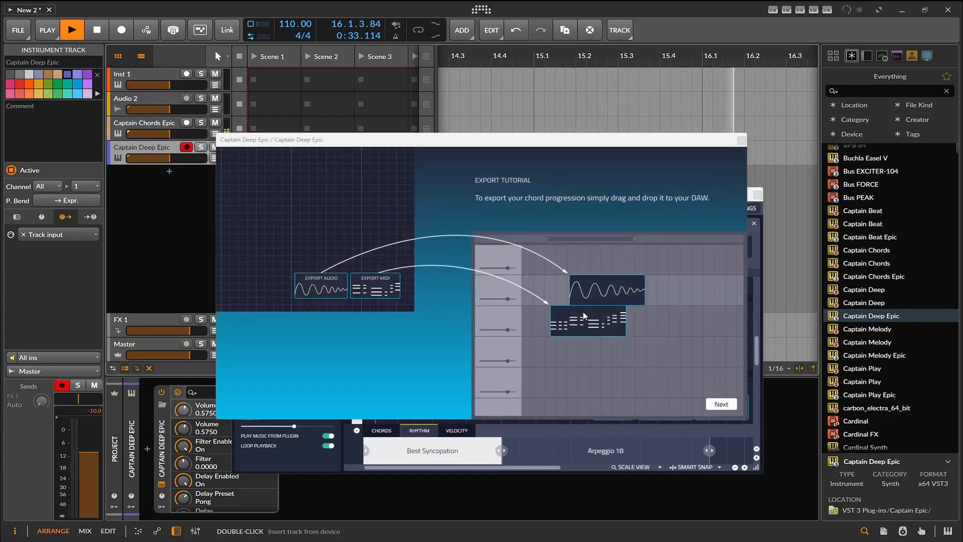
click(721, 405)
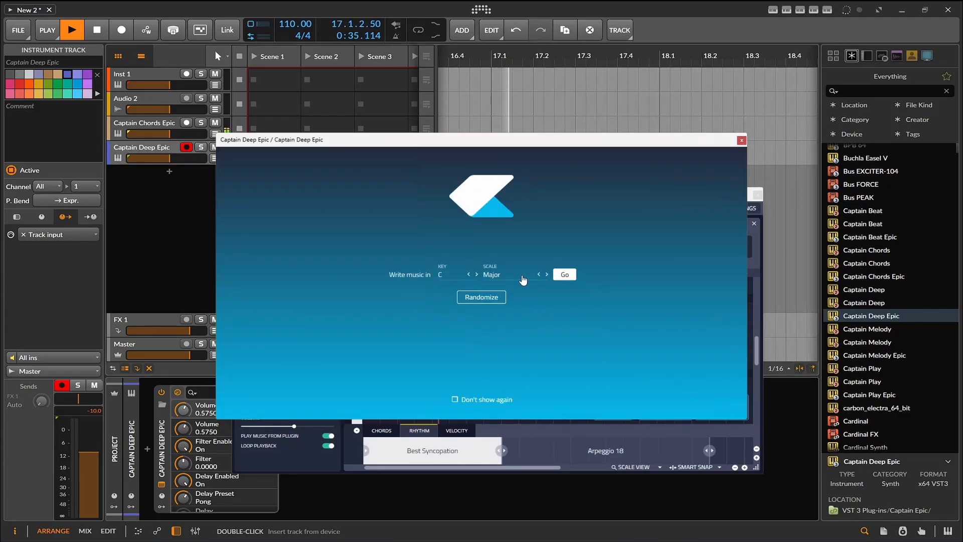
click(564, 274)
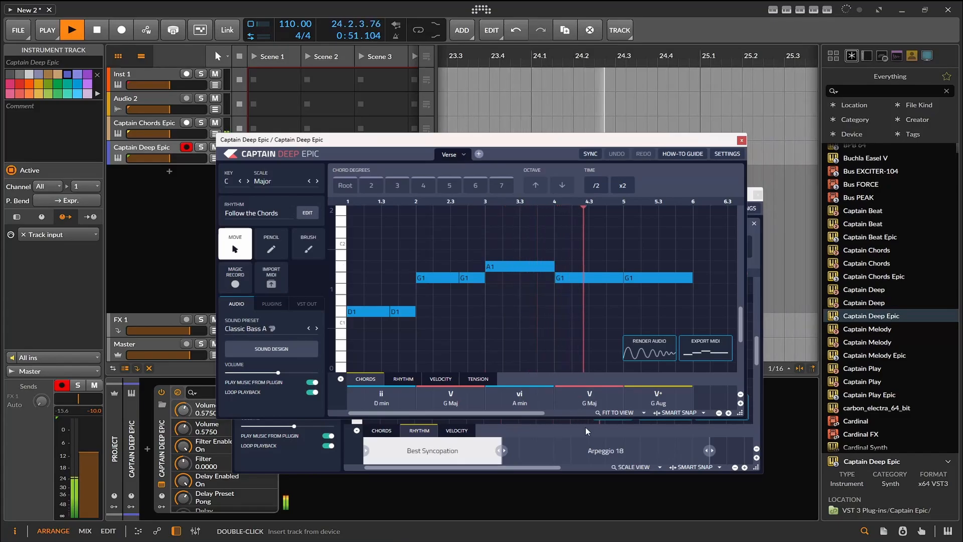
- Bring the Captain Chords Epic rhythm sections into view and move the Captain Deep Epic window above them
click(565, 443)
click(433, 451)
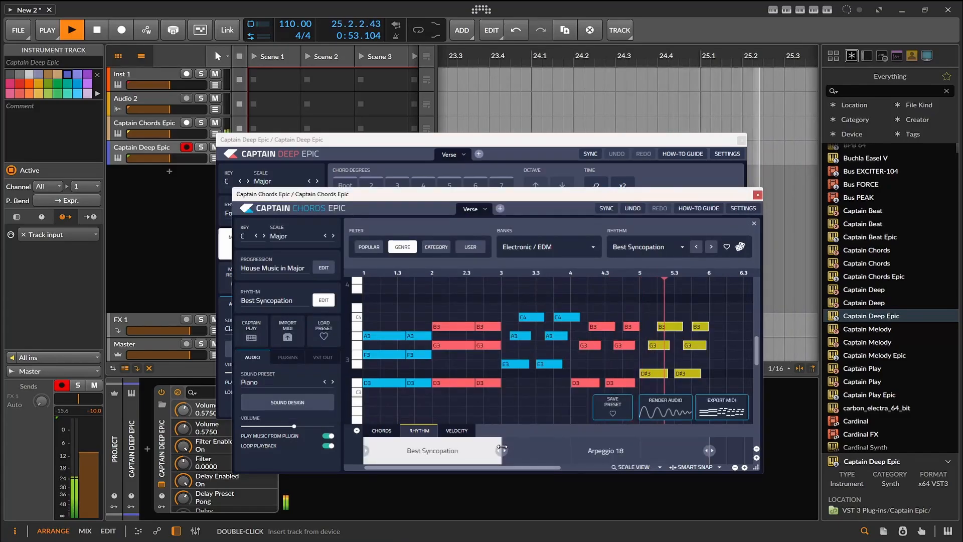
click(475, 160)
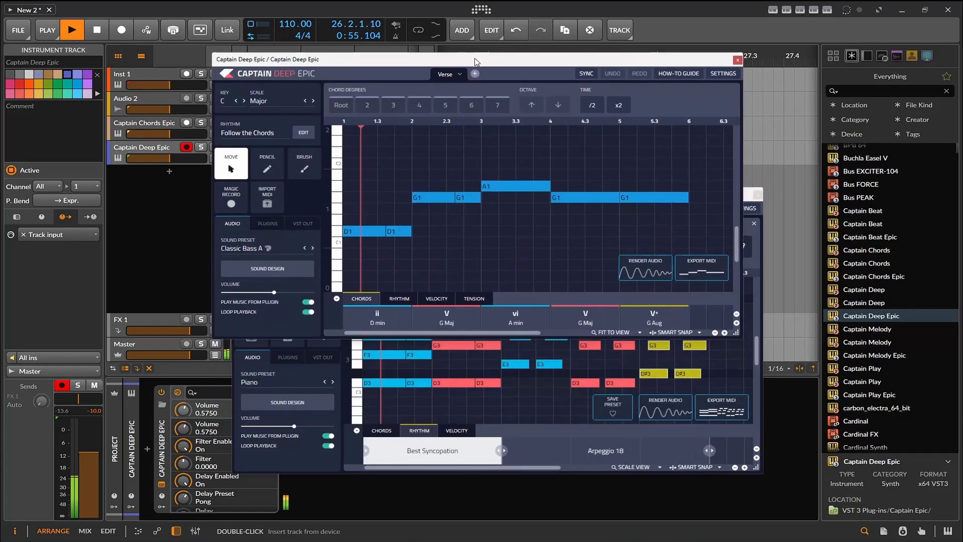
- Split the Follow the Chords rhythm of the bassline in Captain Deep Epic into two sections
click(389, 293)
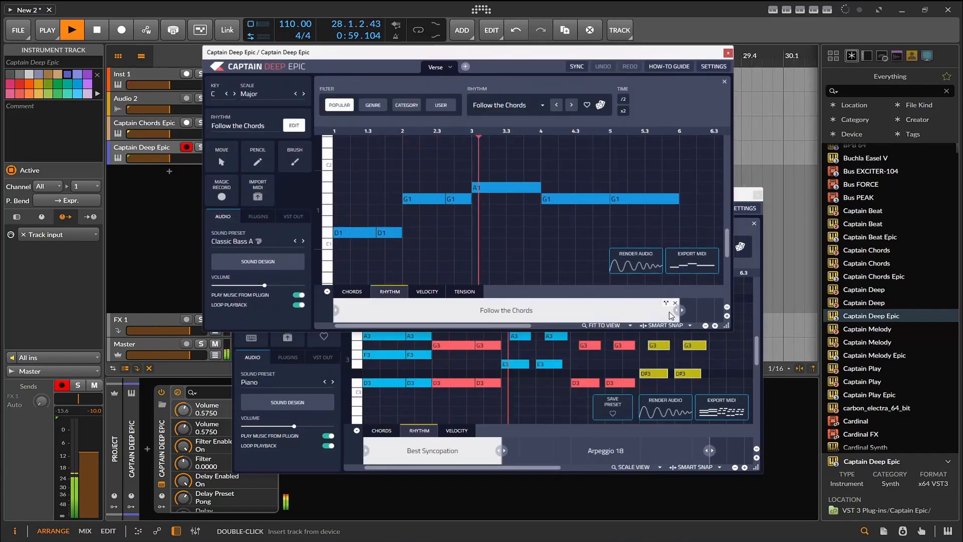
mouse_move(681, 310)
mouse_down()
mouse_move(504, 311)
mouse_move(719, 309)
mouse_move(680, 310)
mouse_up()
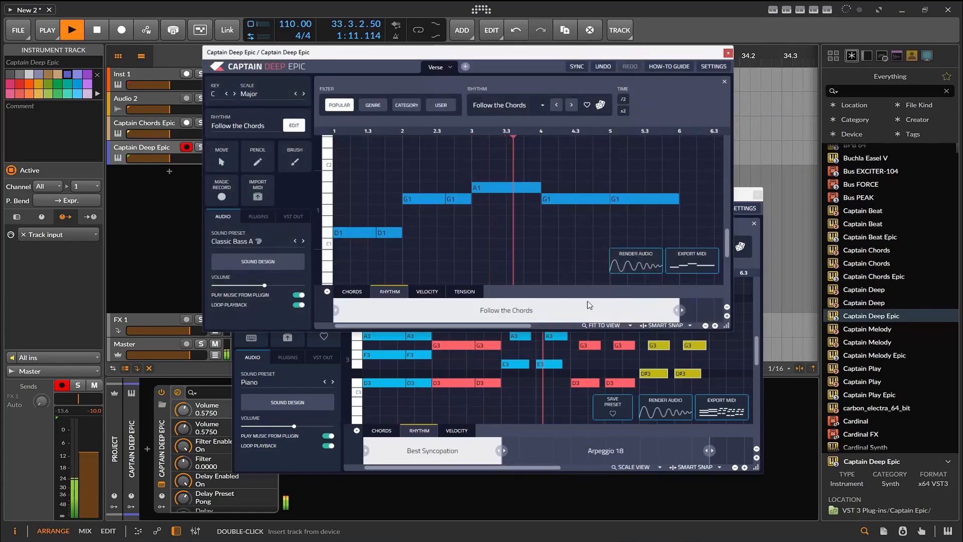
click(665, 304)
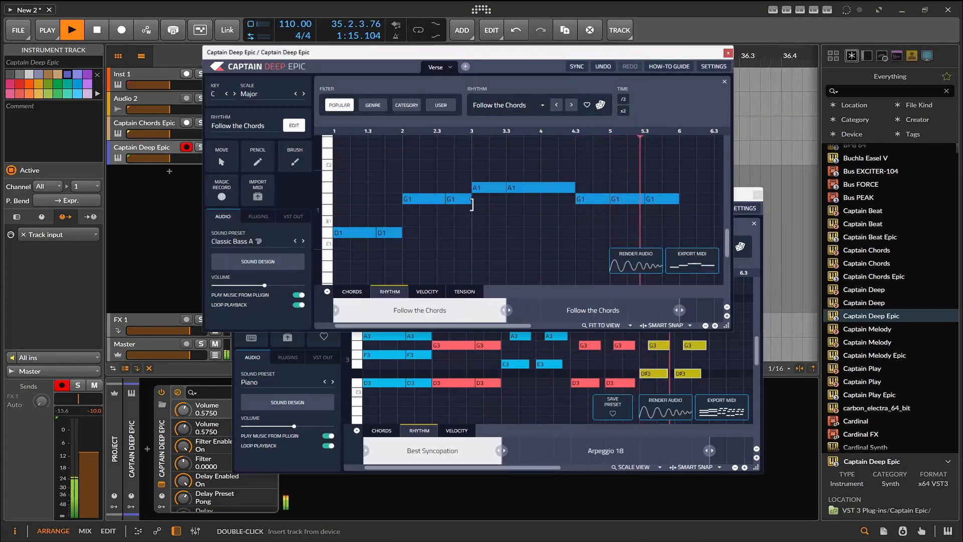
- Set the second rhythm section of the bassline to On Chord Change from the Basic category
click(546, 313)
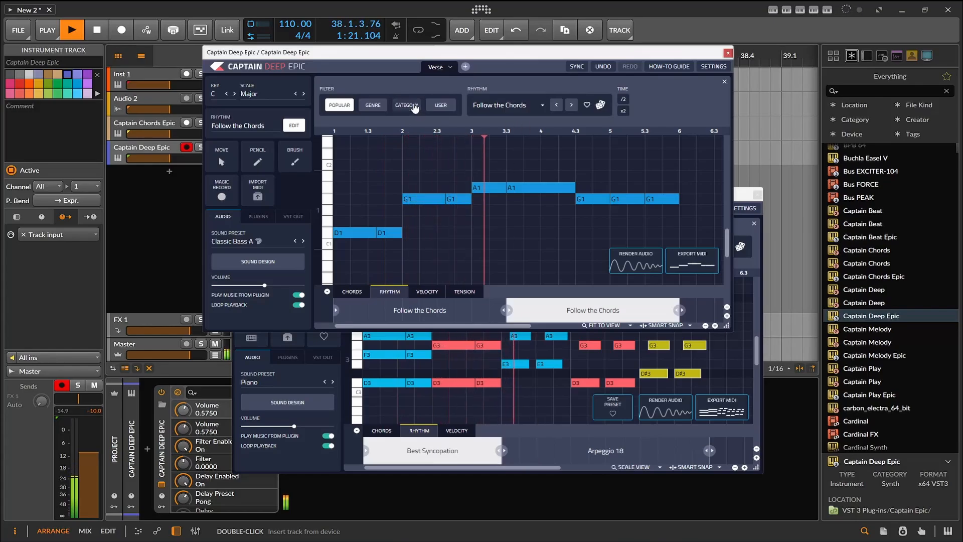
click(414, 107)
click(624, 118)
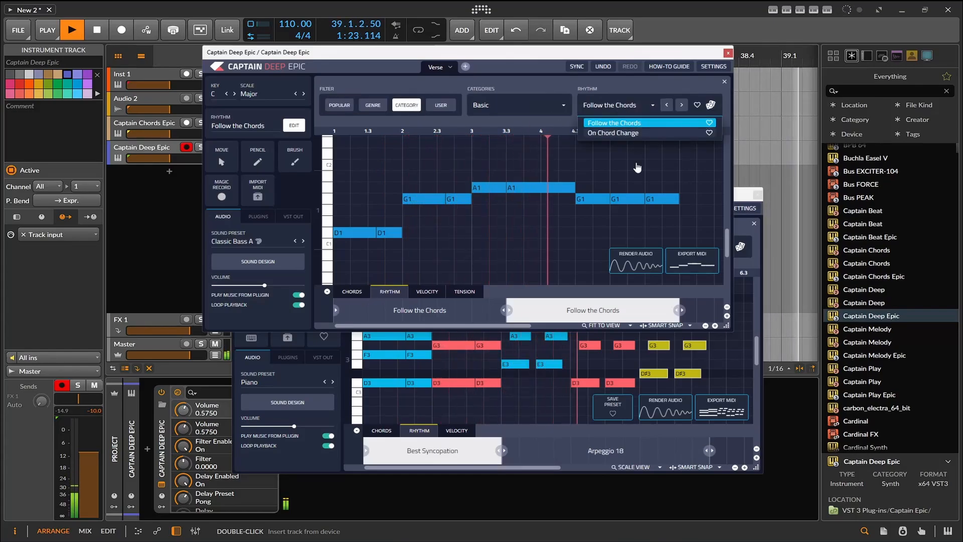
click(636, 135)
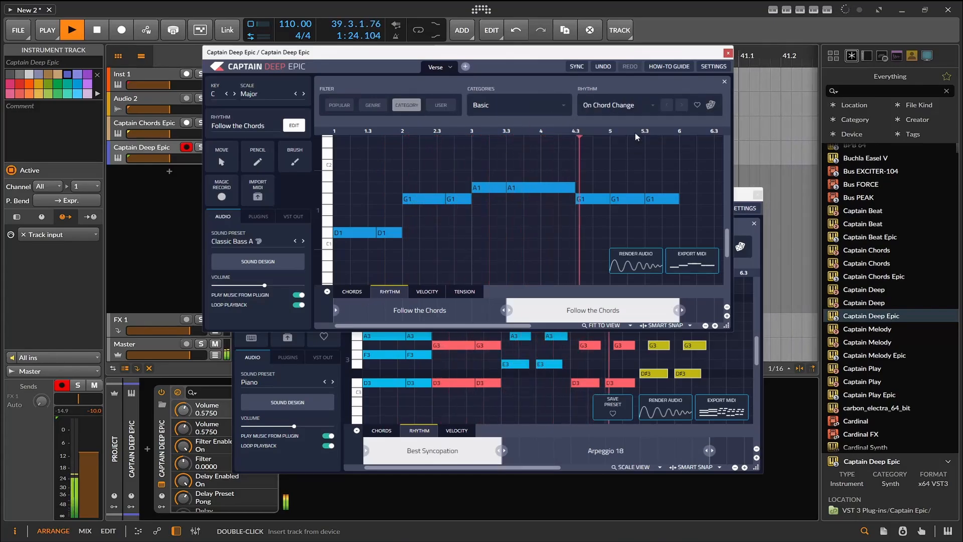
- Replace the second bassline section's rhythm with Disco 1 from the Disco category
click(536, 110)
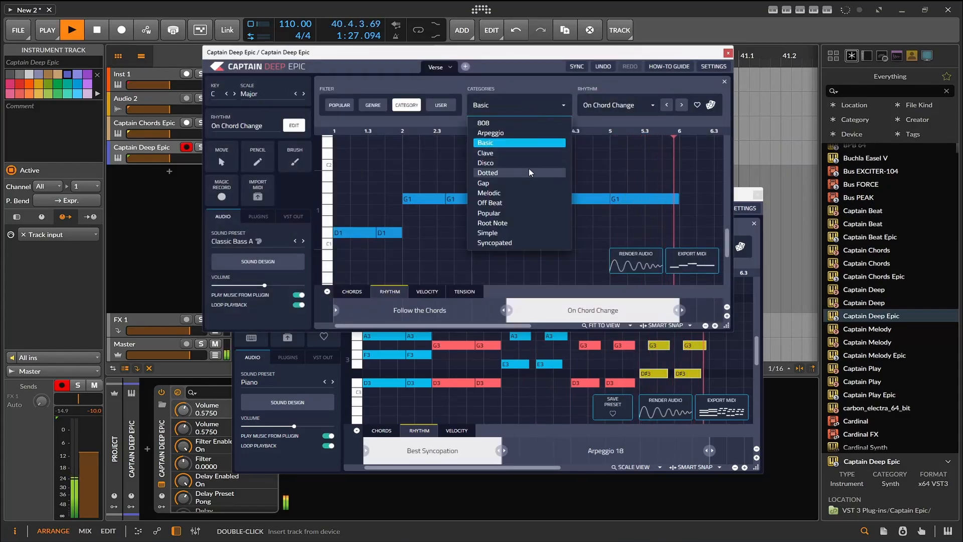
click(531, 167)
click(614, 105)
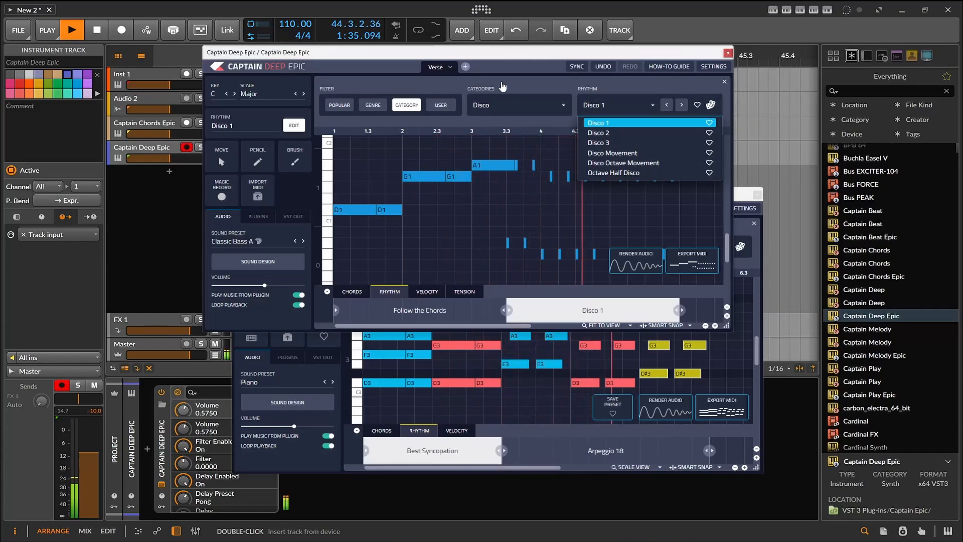
click(514, 89)
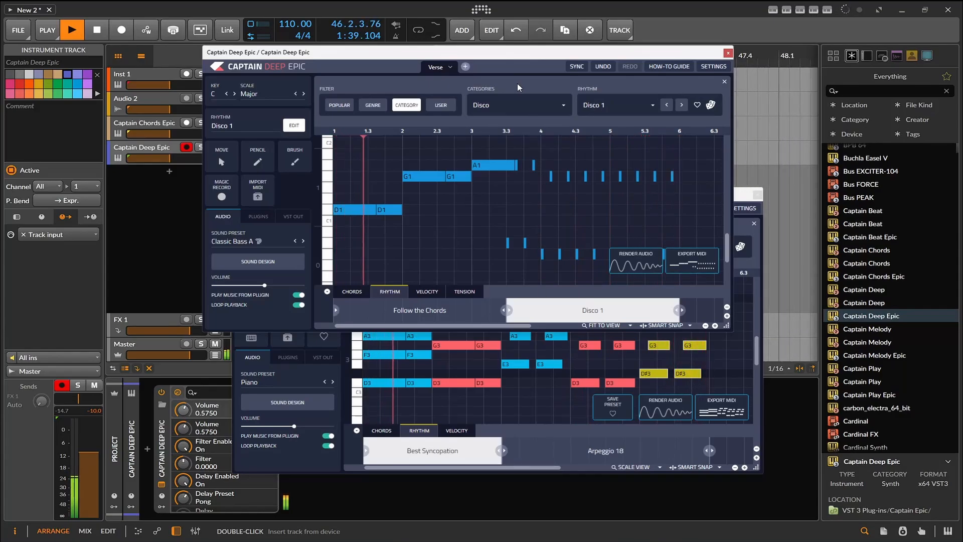
click(540, 107)
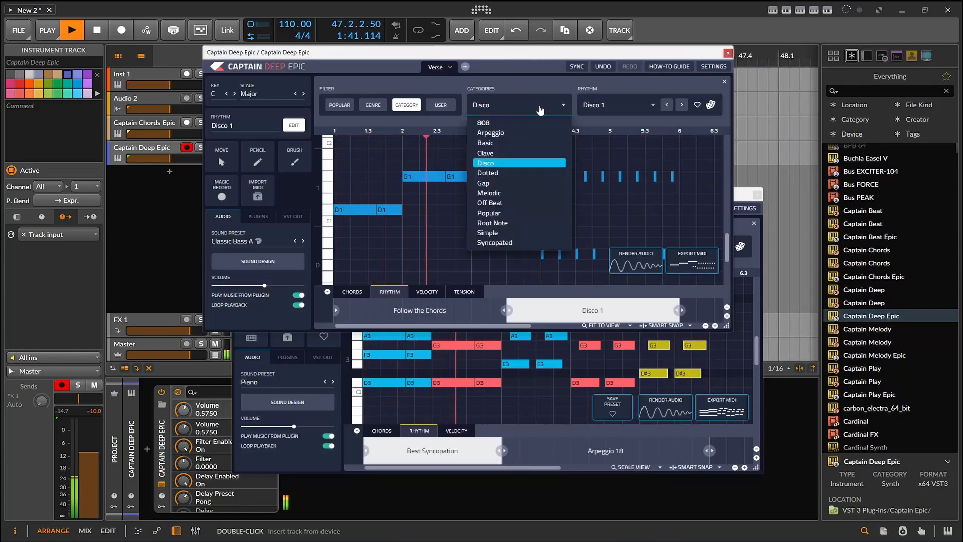
click(539, 102)
- Change the first rhythm section of the bassline to the popular rhythm Half Clave
click(397, 310)
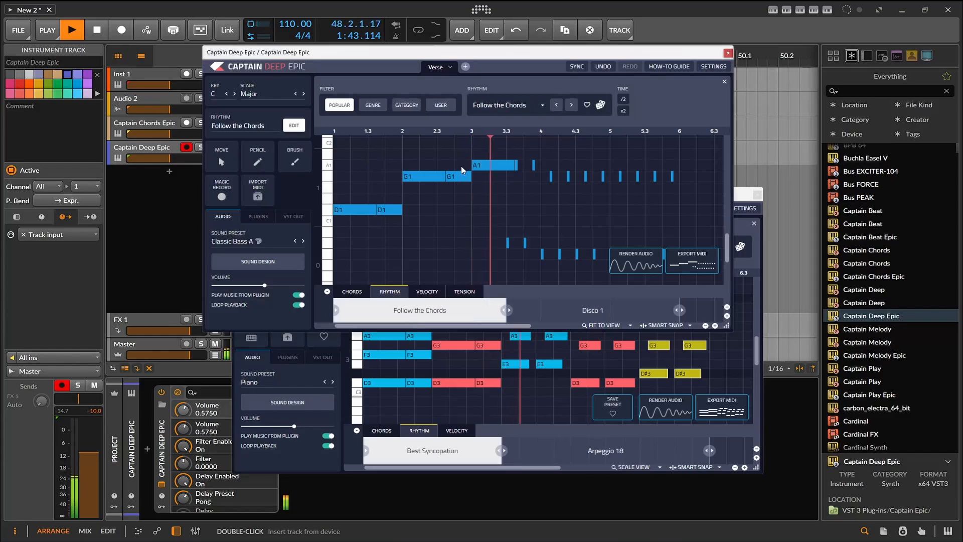
click(498, 105)
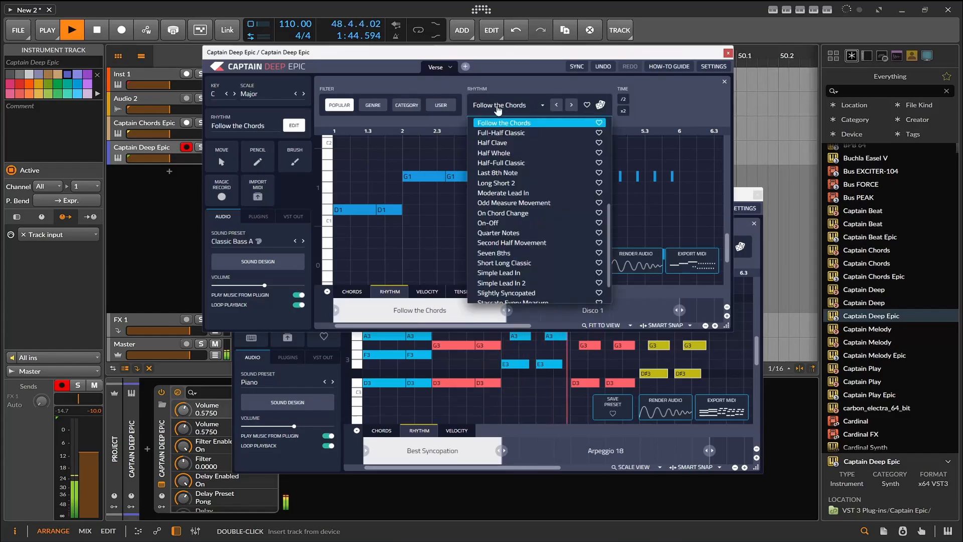
click(502, 142)
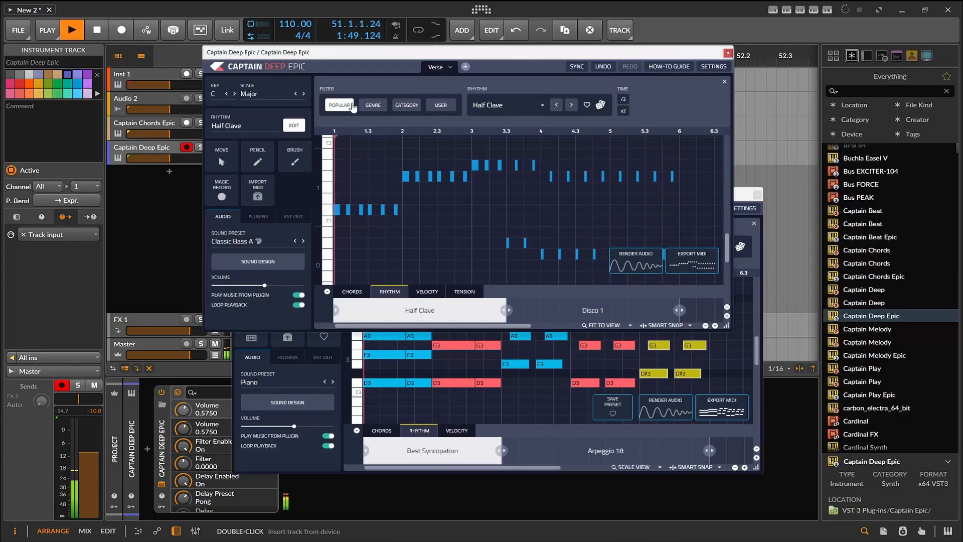
- Set the first bassline section's rhythm to 90s House 1 from the Everything / Good for 125 BPM genre bank
click(373, 105)
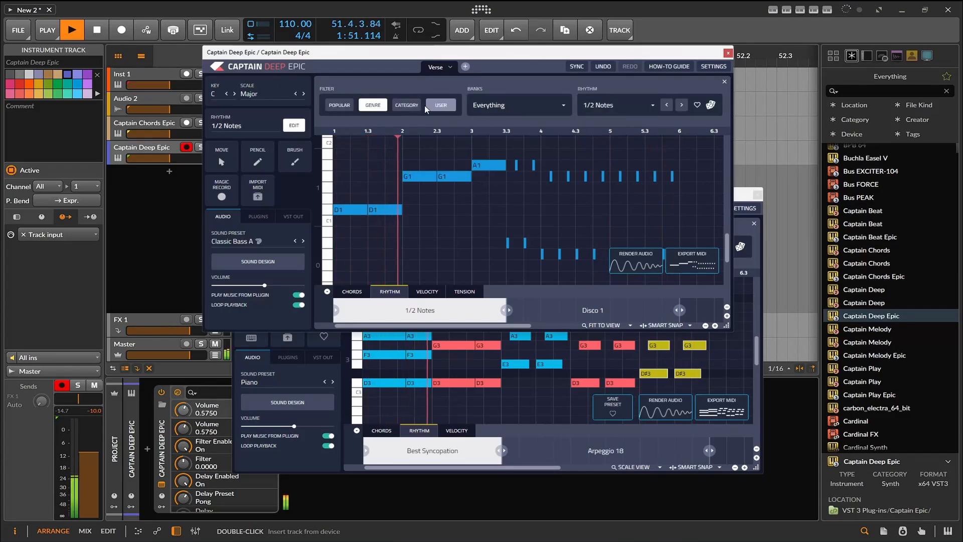
click(520, 105)
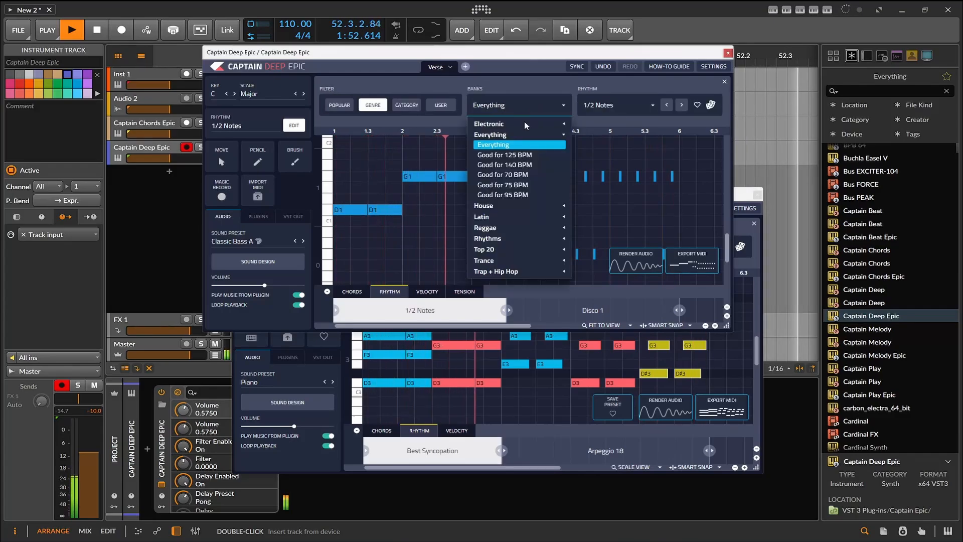
click(524, 156)
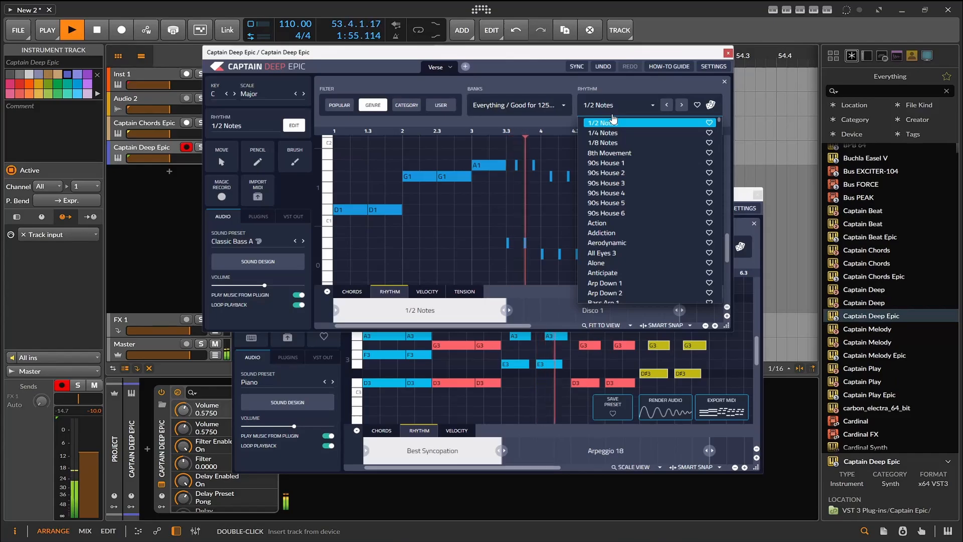
click(621, 165)
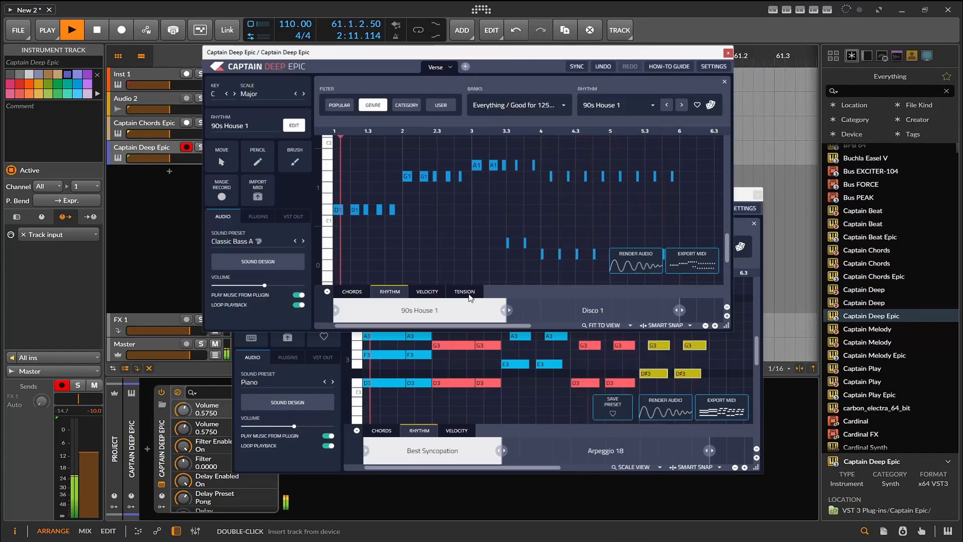
- Raise the tension of the bass notes just before and at bar 3, and humanize the bar 3 note with 8ths 54 Deep House swing
click(470, 295)
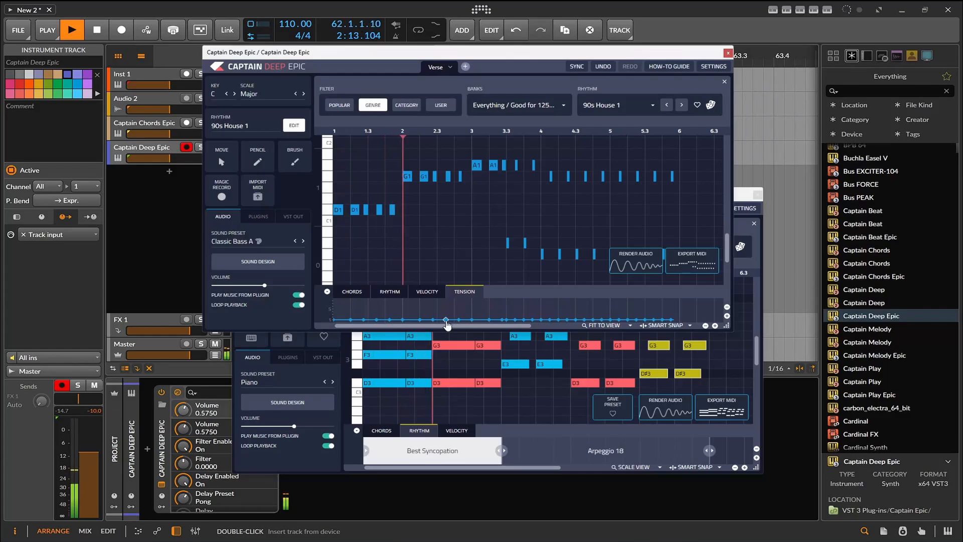
drag(447, 321, 473, 312)
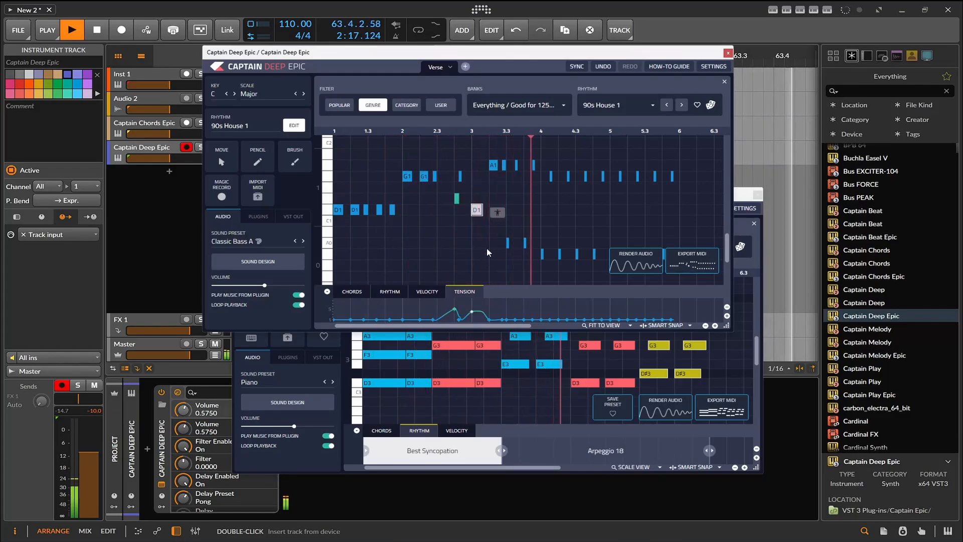
click(497, 212)
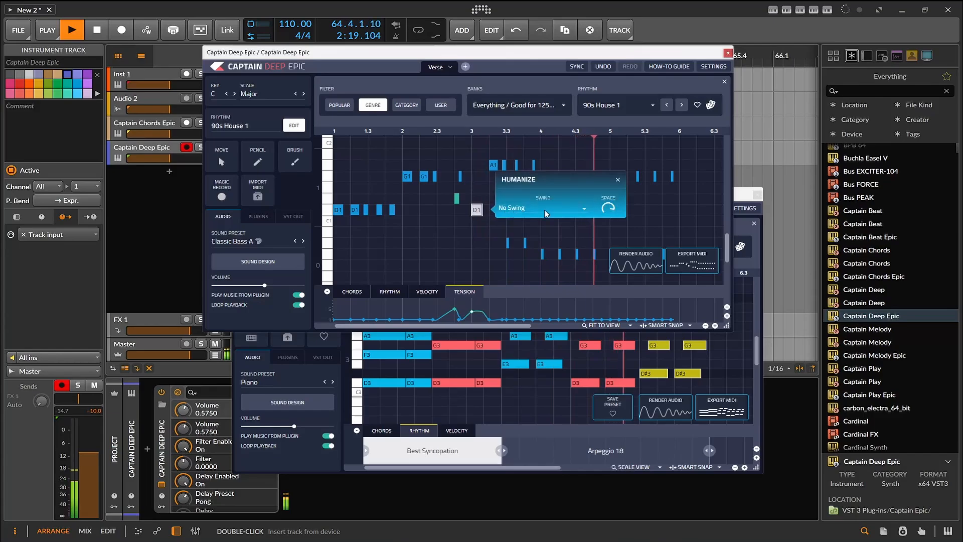
click(532, 213)
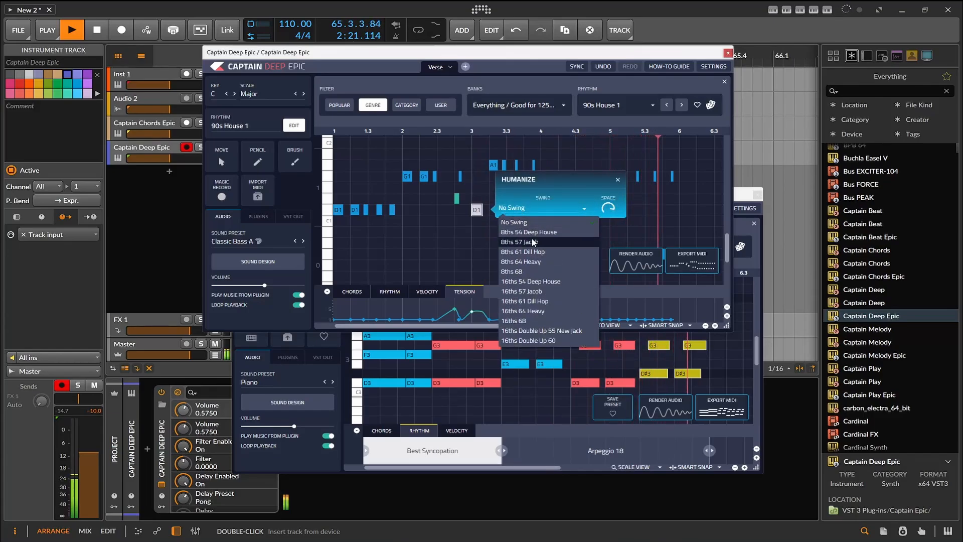
click(542, 247)
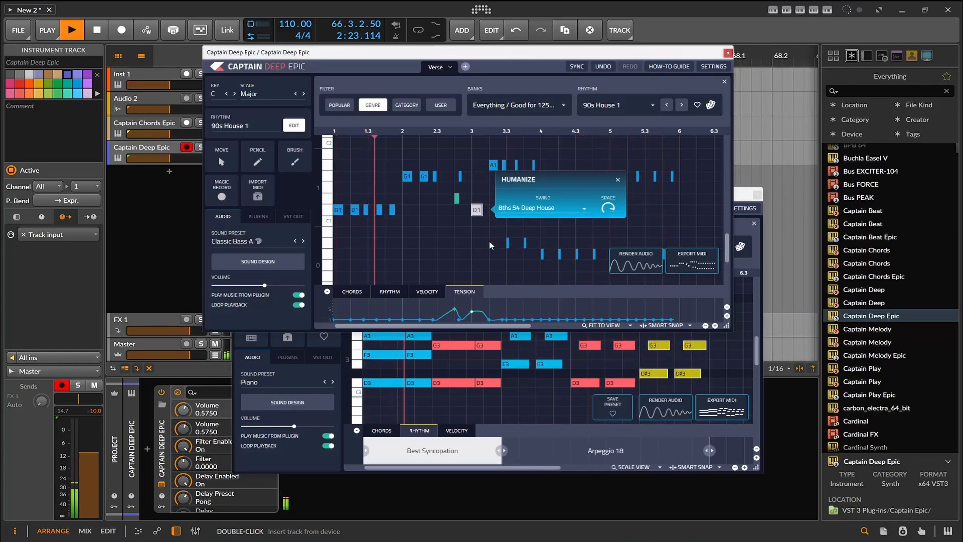
click(471, 250)
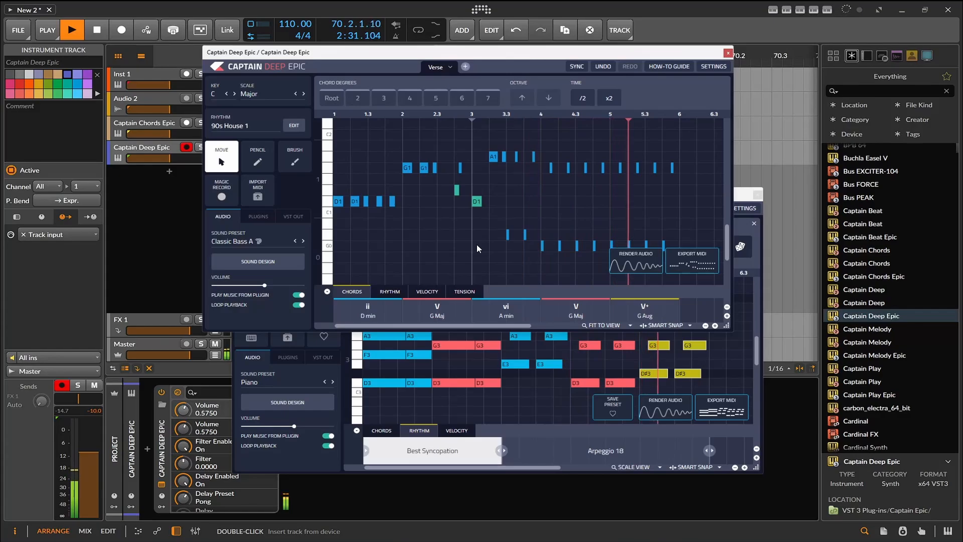
- Switch the bassline's sound preset to Classic House Bass, lower the Captain Deep Epic window to uncover the tracks, and stop playback
click(303, 241)
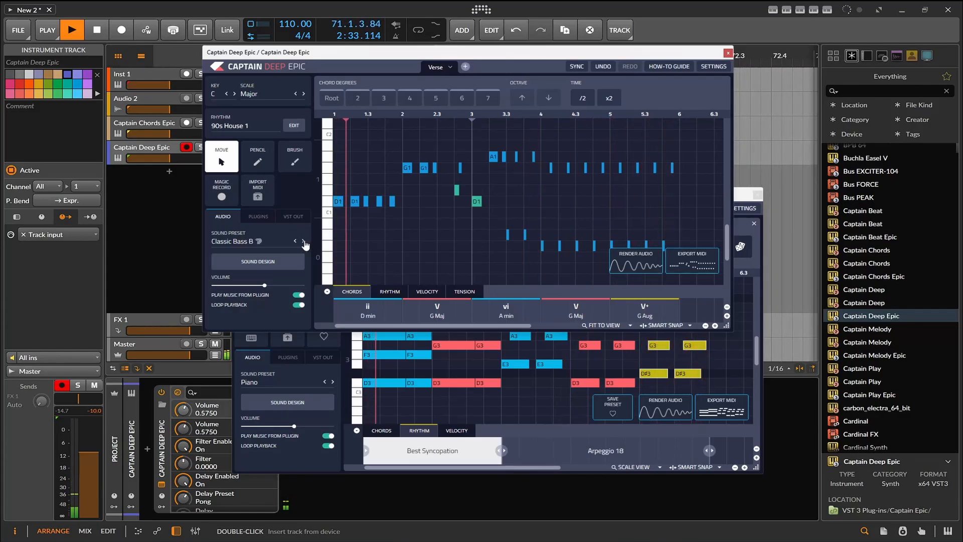
click(303, 242)
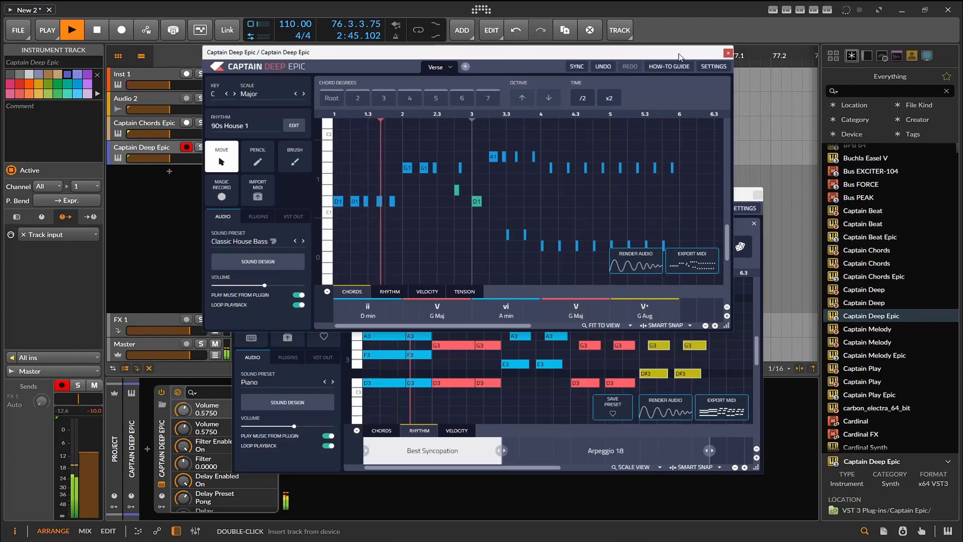
drag(680, 57, 706, 230)
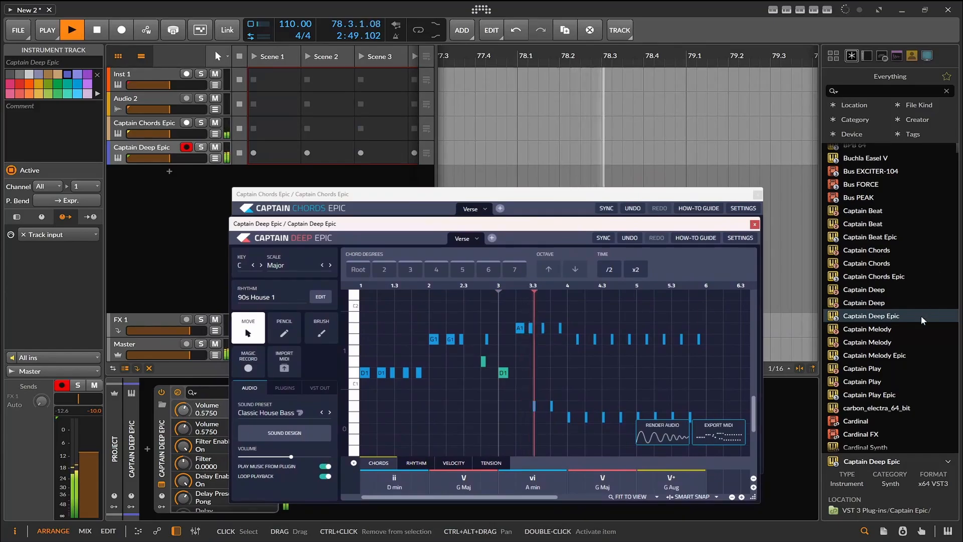
click(95, 31)
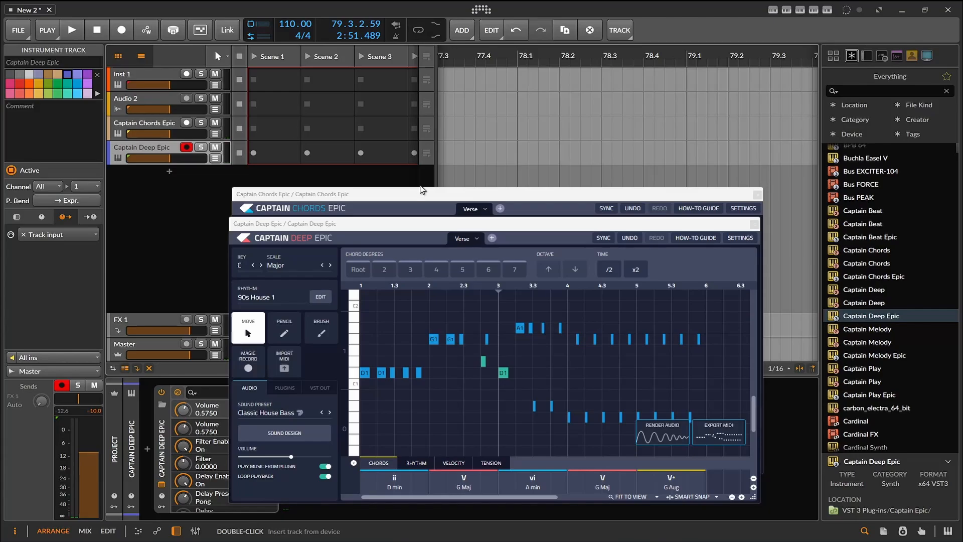
- Add Captain Melody Epic on a new instrument track below Captain Deep Epic and start it in C Major
click(880, 357)
drag(880, 359, 172, 203)
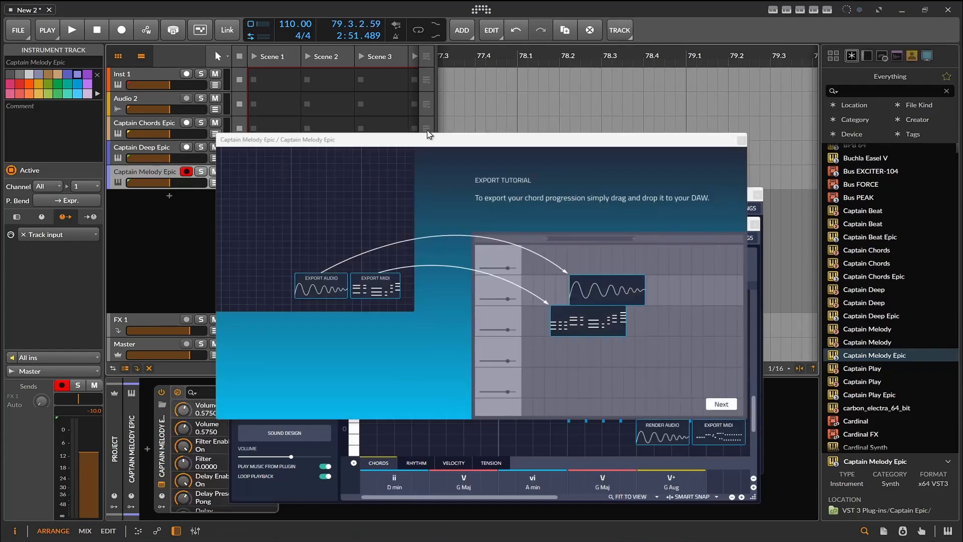
drag(435, 141, 411, 97)
click(698, 361)
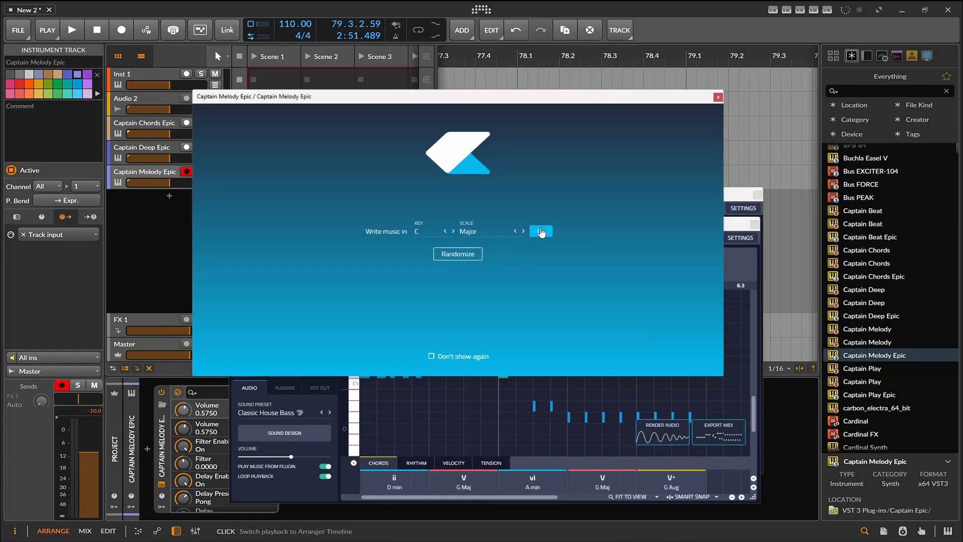
click(541, 231)
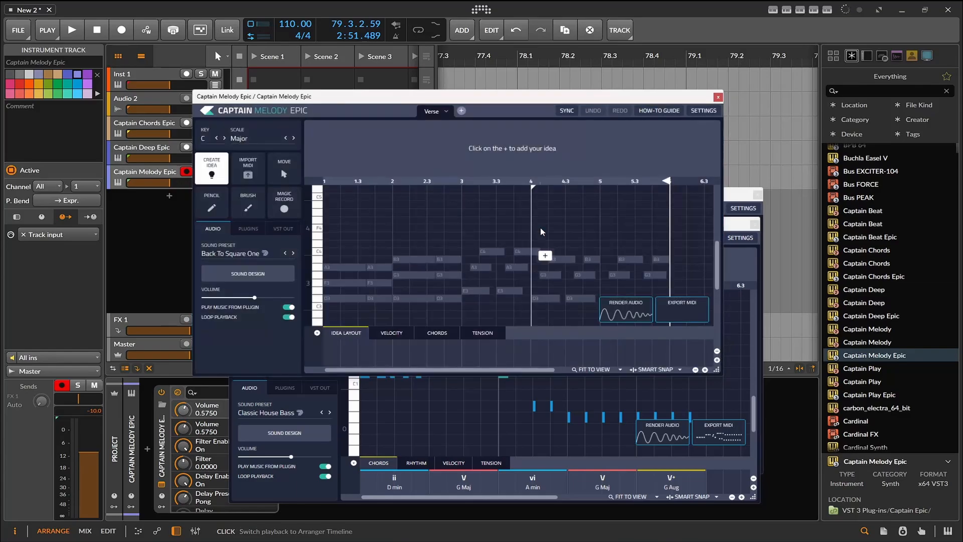
click(433, 334)
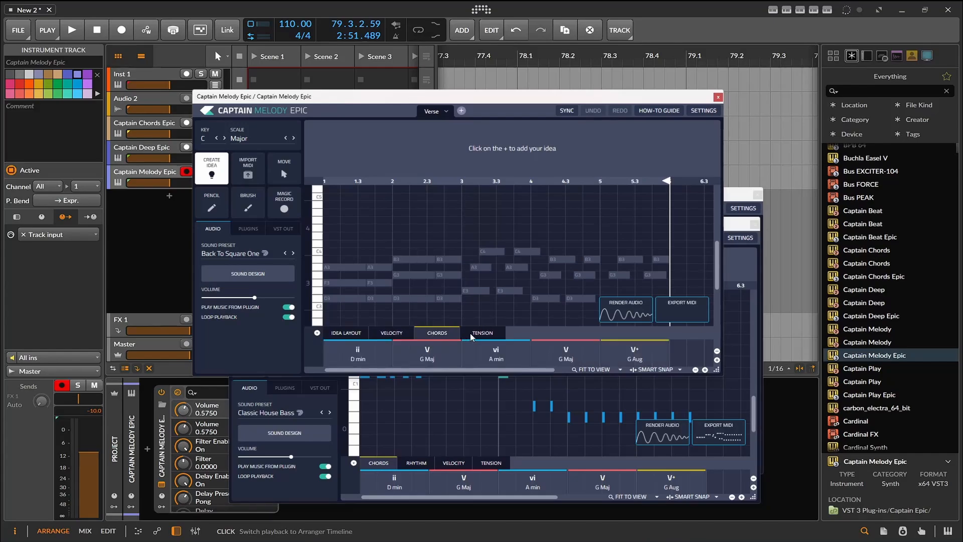
click(472, 337)
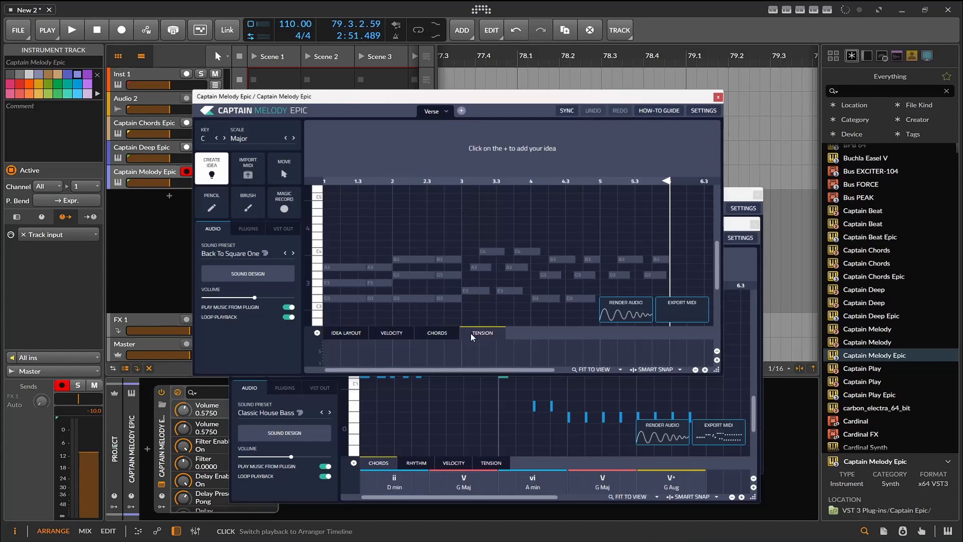
click(362, 334)
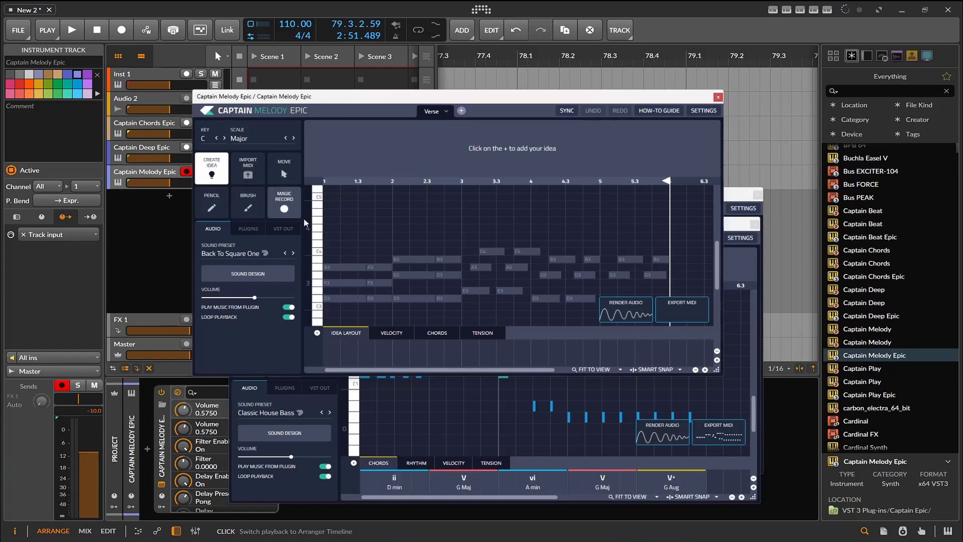
- Create a melody idea starting at bar 1 and extend it just past bar 6 to cover the whole progression
click(339, 257)
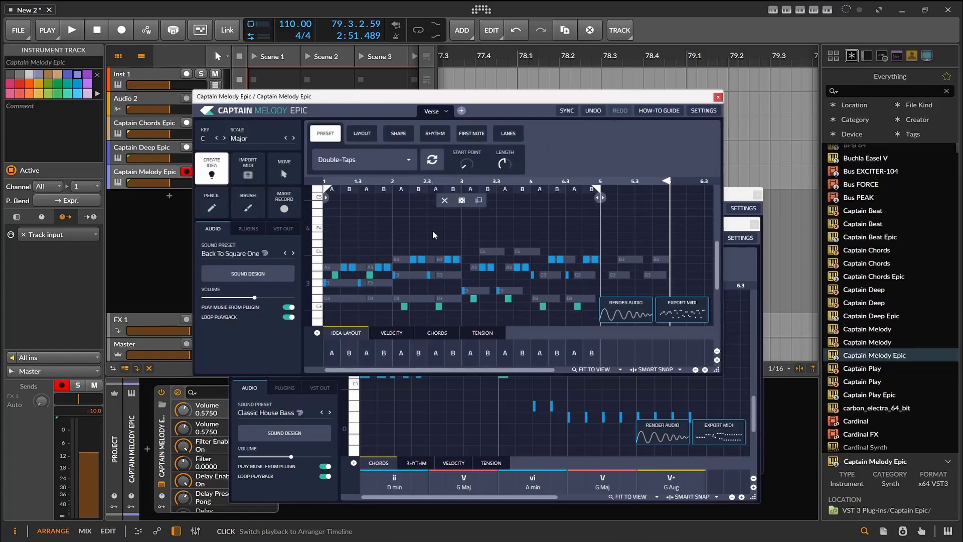
drag(600, 189, 686, 197)
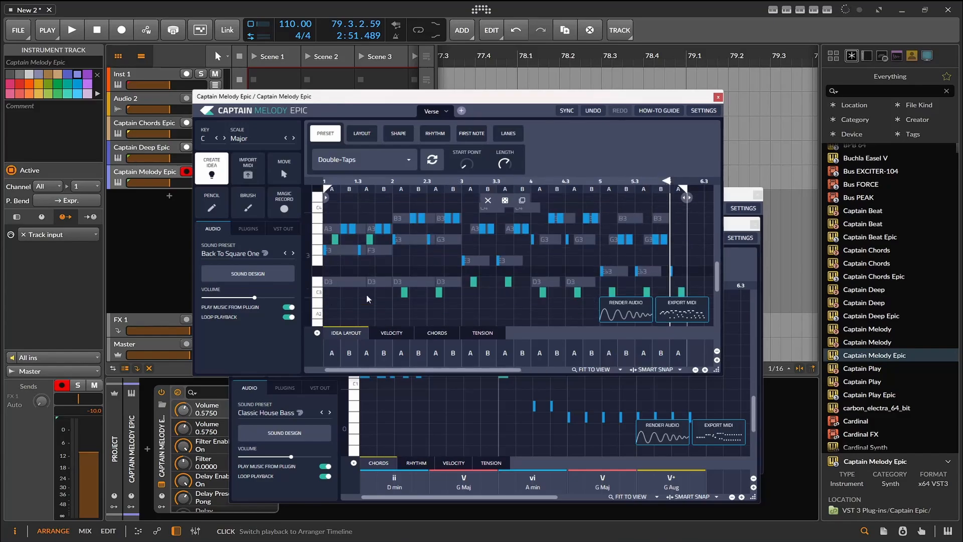
scroll(681, 260, down, 1)
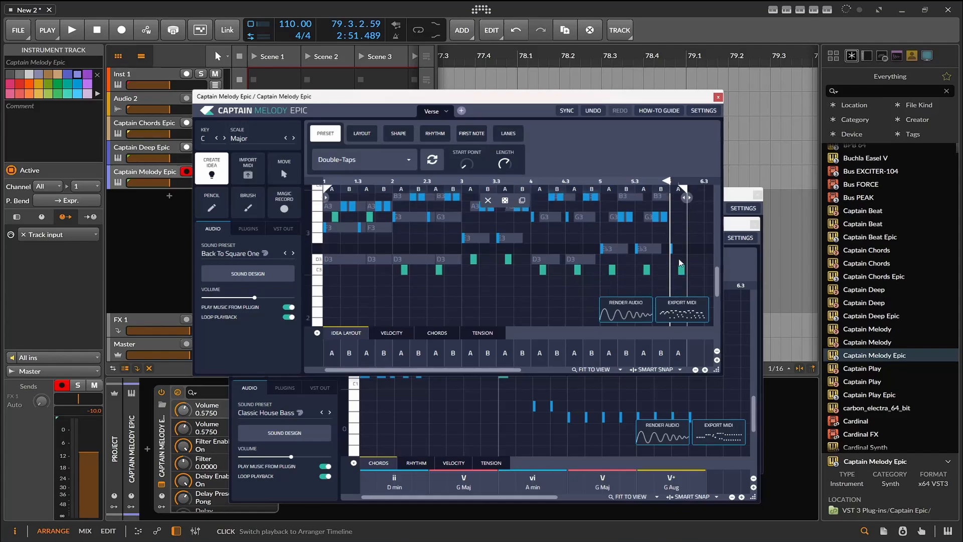
- Start playback and switch the melody's sound preset to Bacteria Bass
click(71, 30)
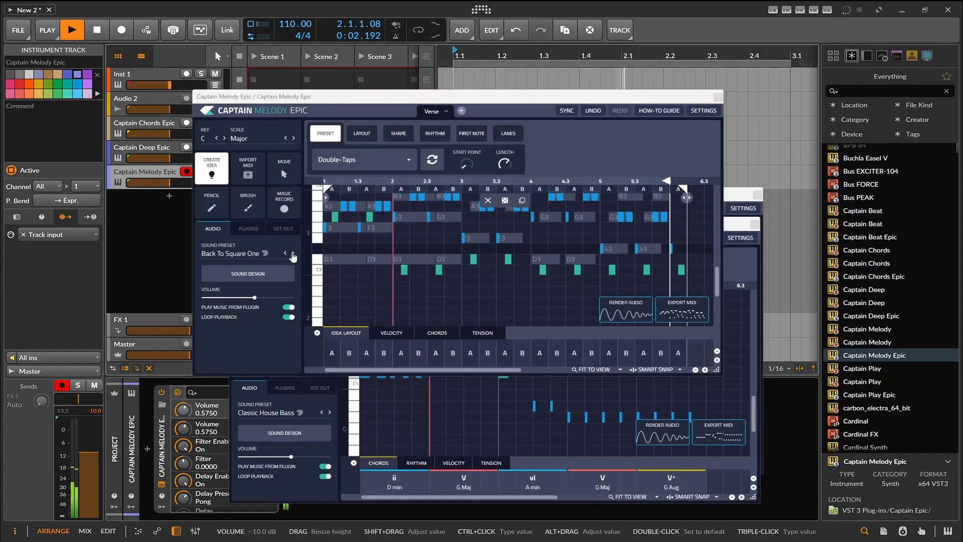
click(294, 253)
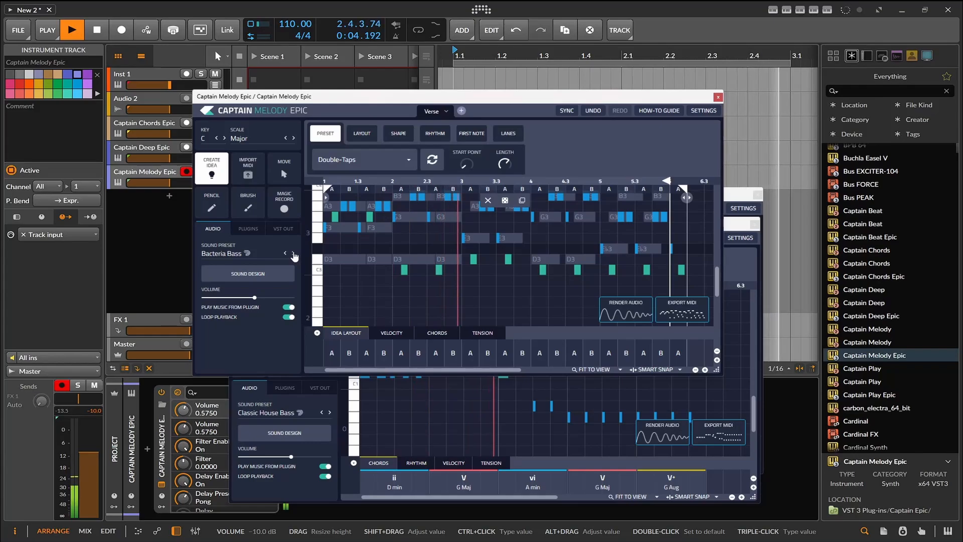
- Switch the melody's sound preset to Bad Feel Guitar and apply the First Beat Space idea preset
click(294, 254)
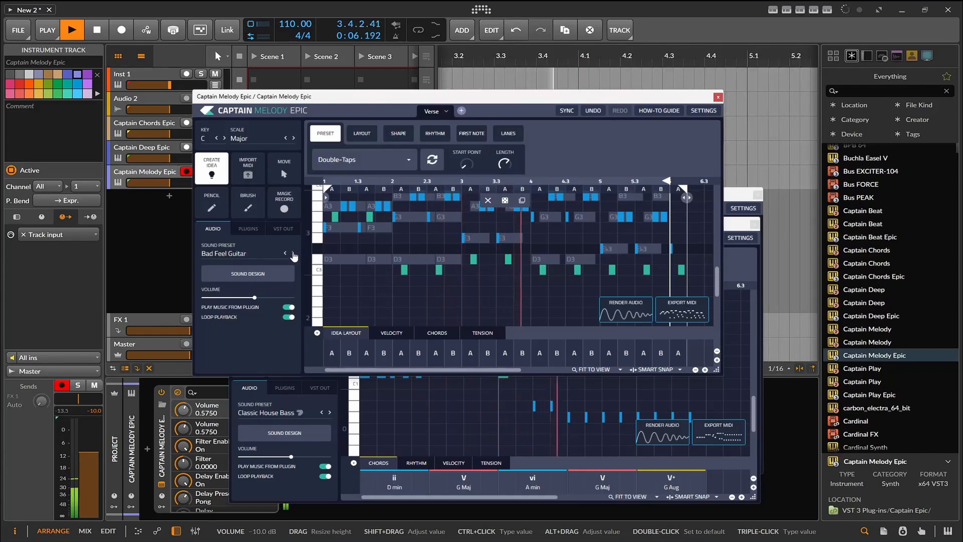
click(362, 159)
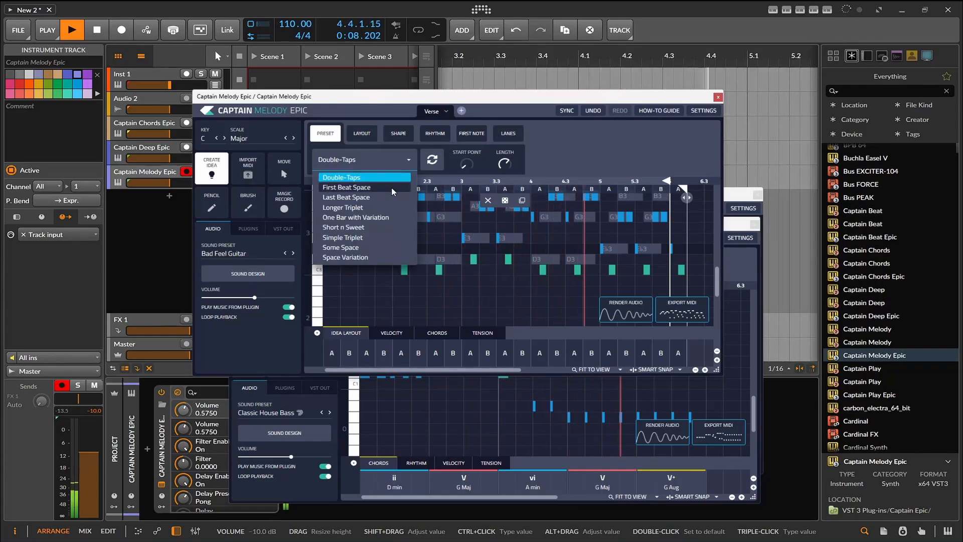
click(341, 184)
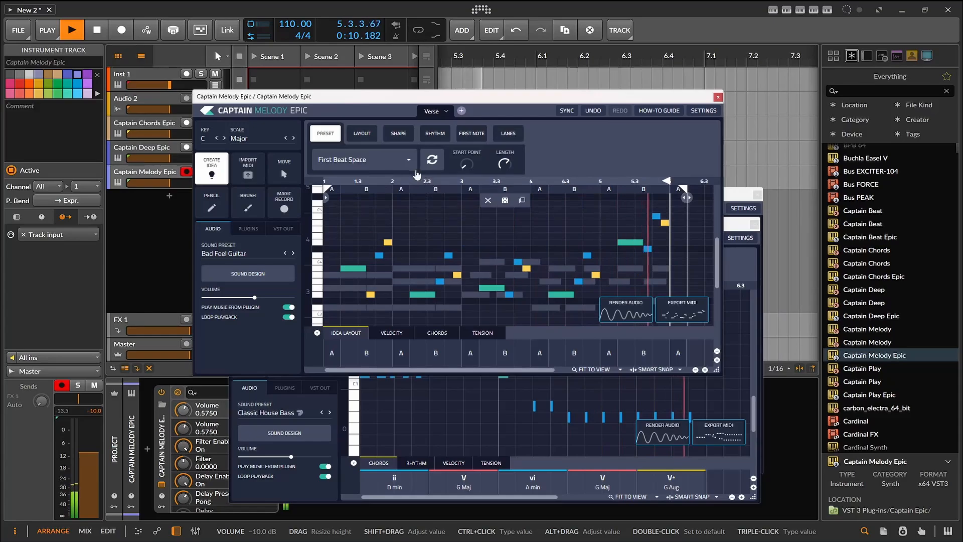
- Shorten the melody idea to end at bar 6 and randomize its notes
click(435, 133)
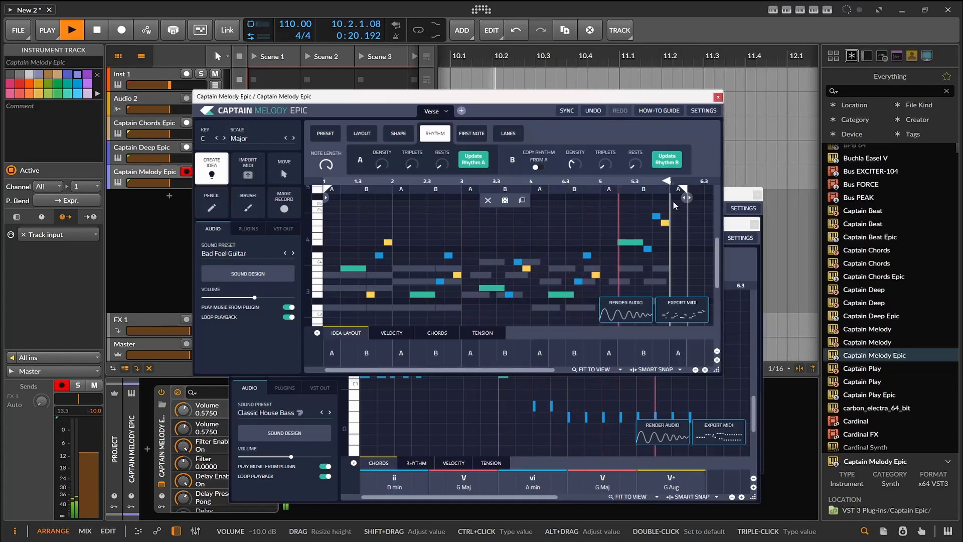
mouse_move(668, 181)
mouse_down()
mouse_move(687, 184)
mouse_move(666, 189)
mouse_up()
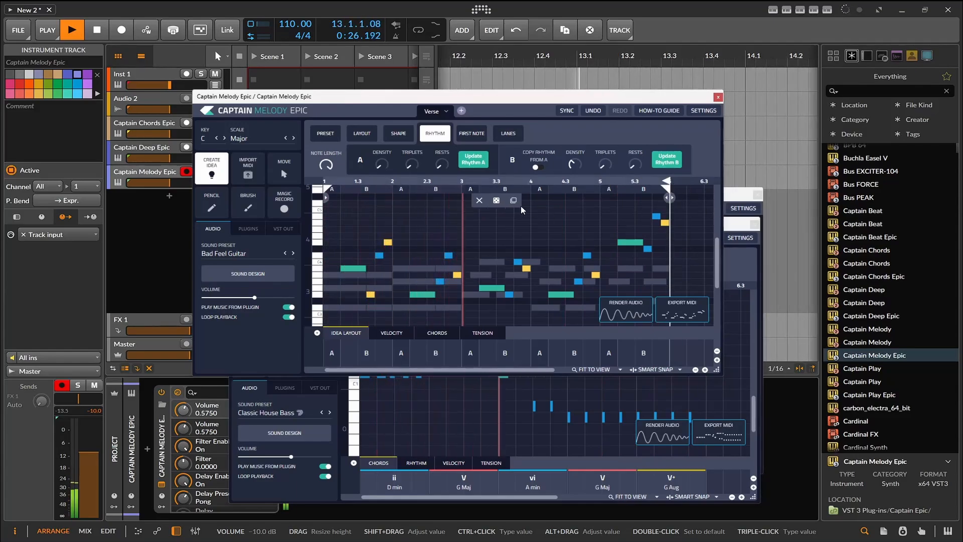
click(497, 201)
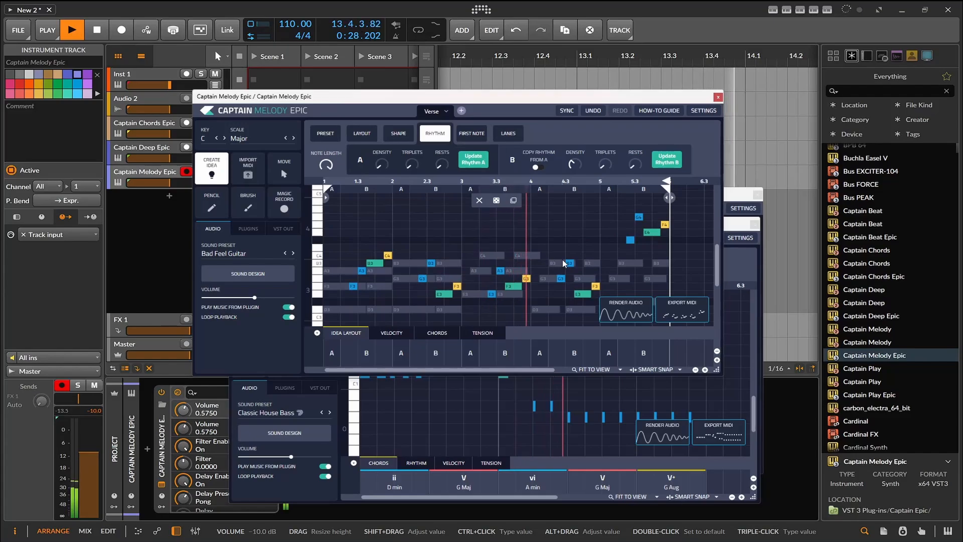
- Stop playback and reposition the Captain Melody Epic window below the first tracks
drag(504, 98, 479, 56)
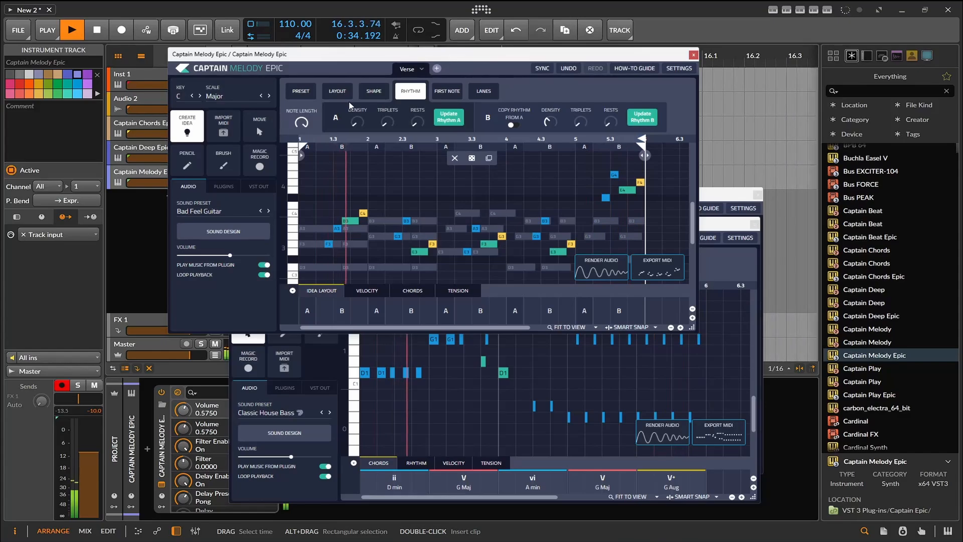
key(space)
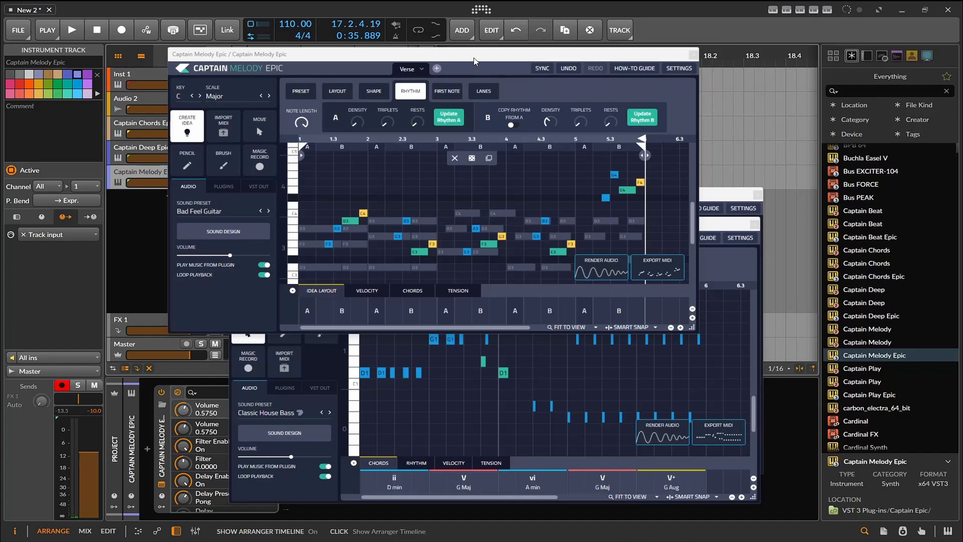
drag(474, 61, 535, 138)
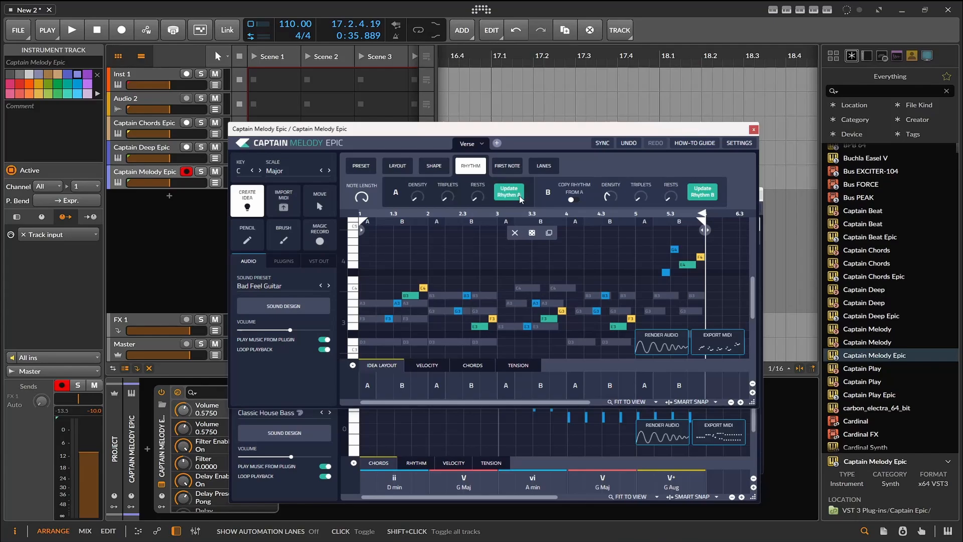
- Randomize the melody idea again and, with playback running, switch its sound preset to Be More Mellow
click(533, 233)
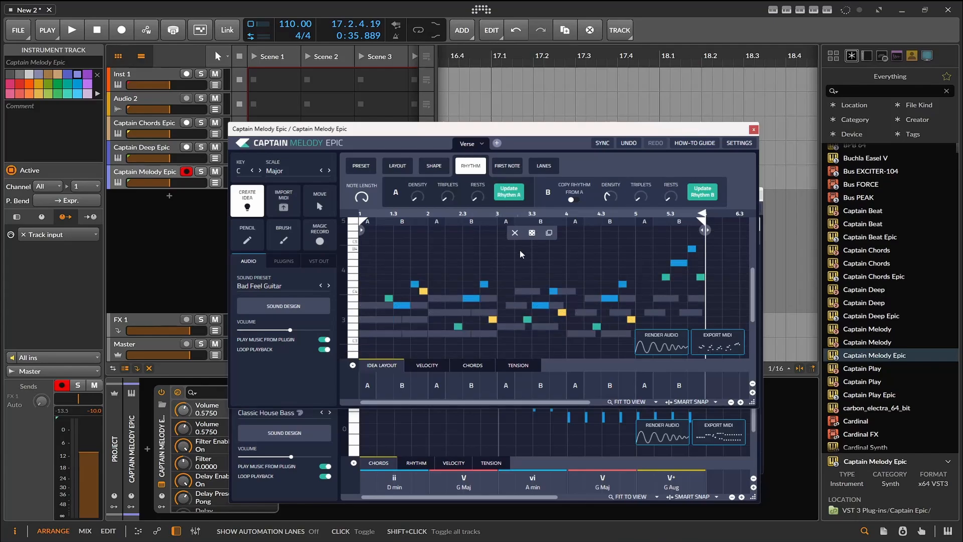
scroll(518, 263, down, 1)
click(72, 30)
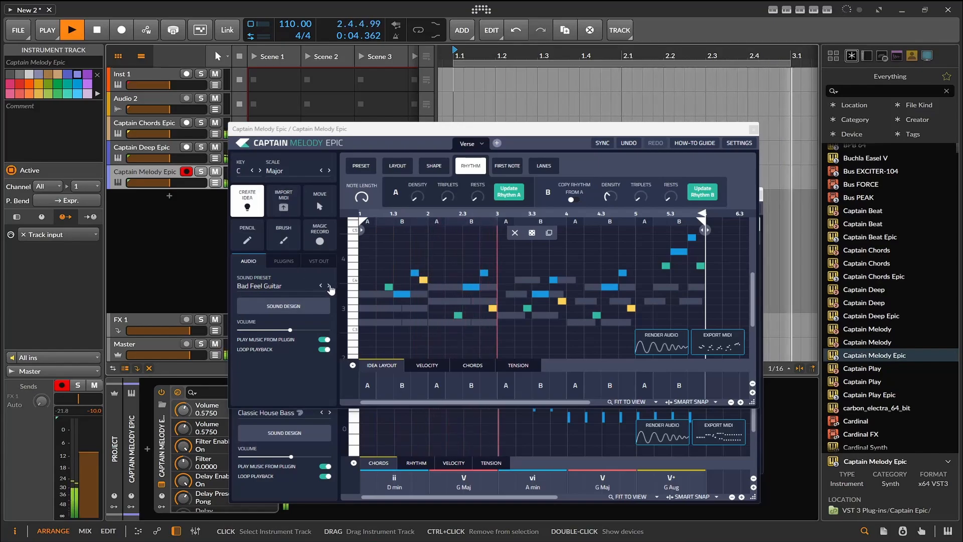
click(329, 286)
click(329, 286)
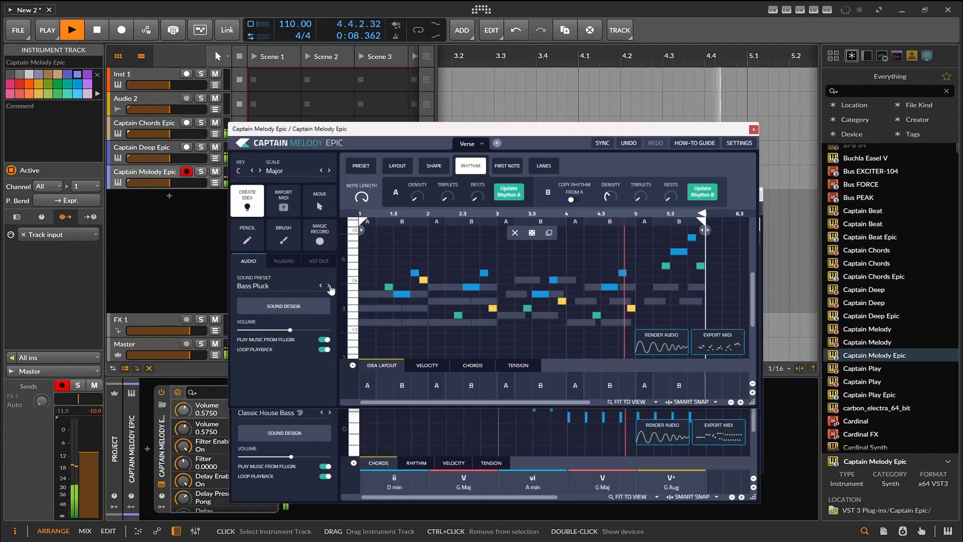
click(330, 286)
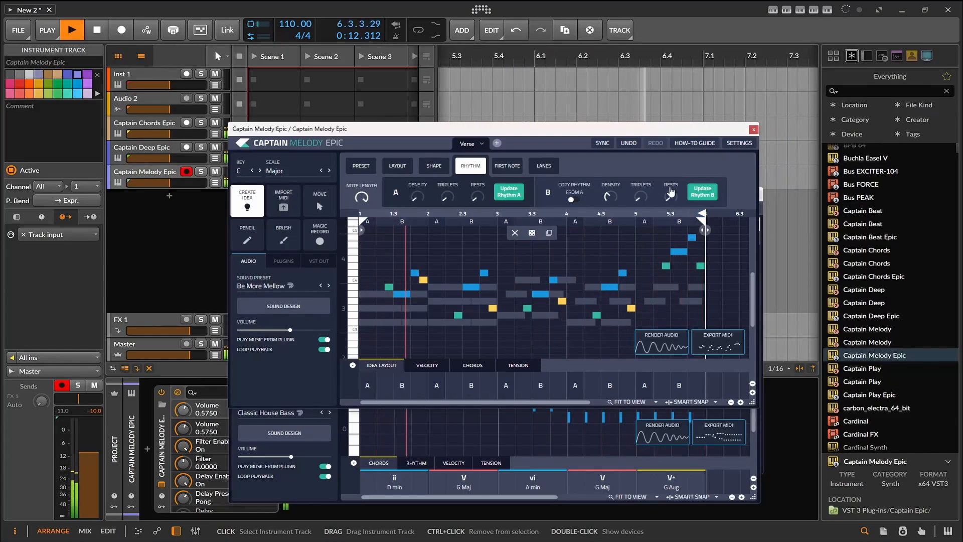
- Regenerate rhythm B of the melody idea and change the idea's layout to AAAB
click(701, 194)
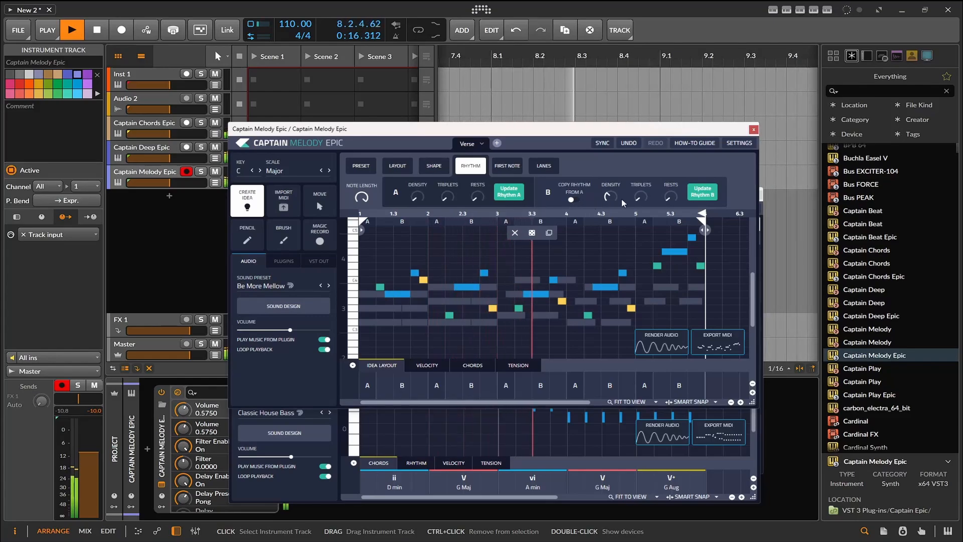
click(702, 192)
click(432, 170)
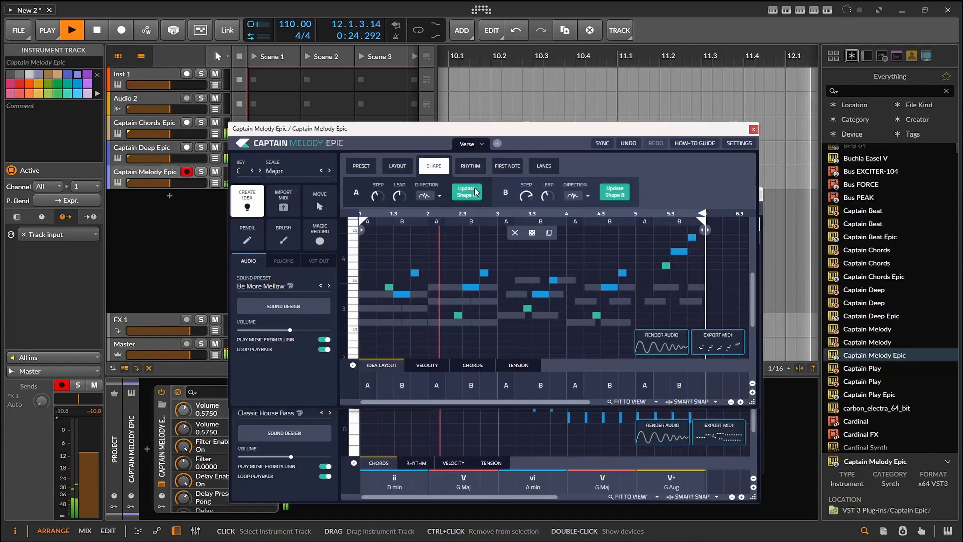
click(391, 167)
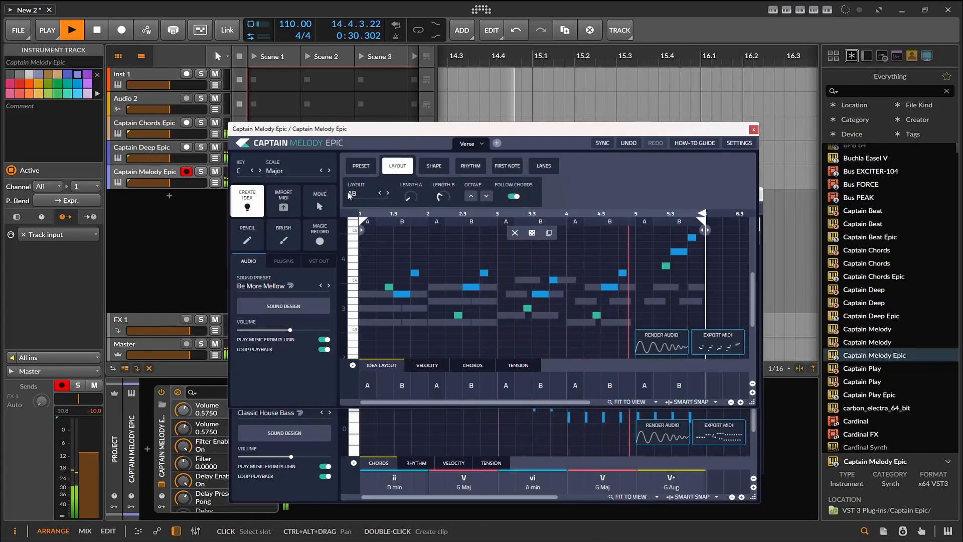
click(362, 200)
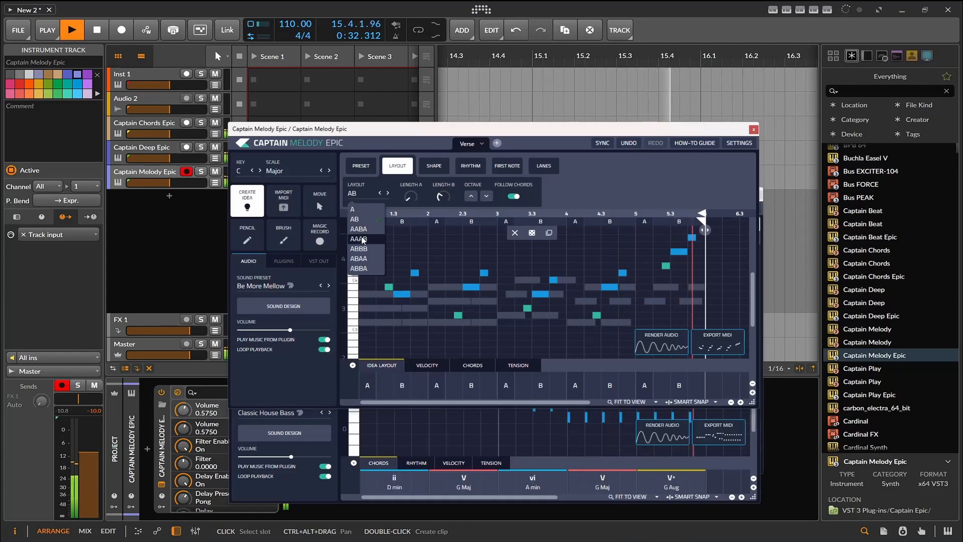
click(367, 235)
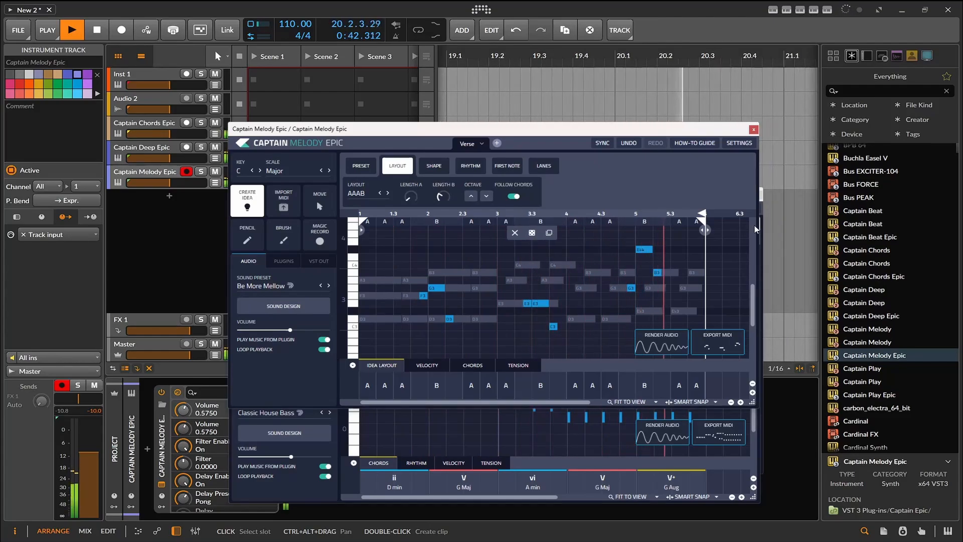
- Stop playback, then add Captain Beat Epic on a new instrument track below Captain Melody Epic and complete its opening tutorial
drag(614, 131, 574, 229)
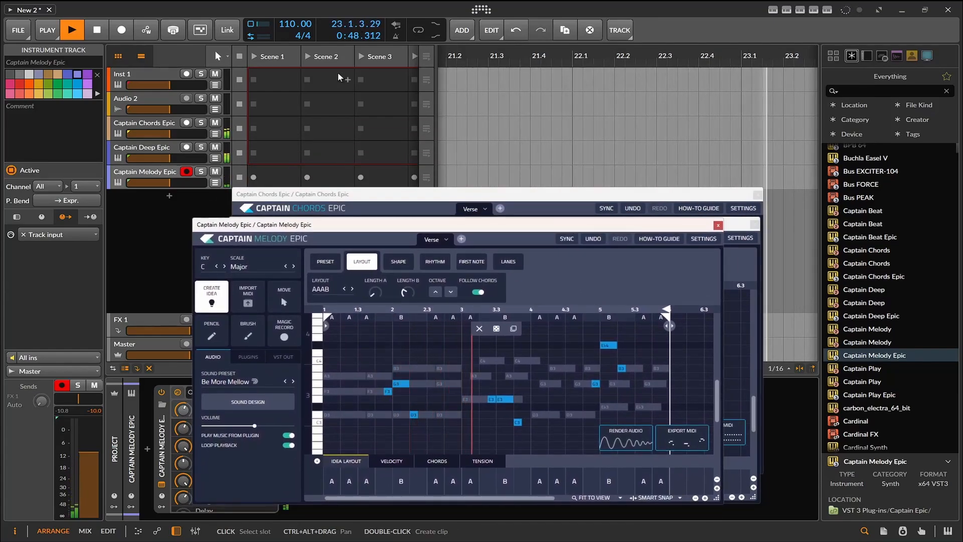
click(97, 30)
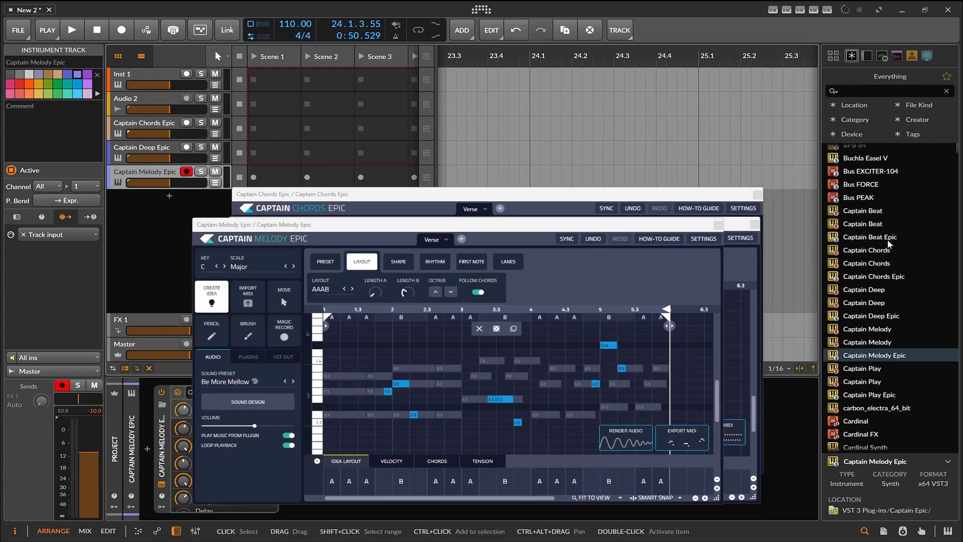
drag(890, 244, 164, 239)
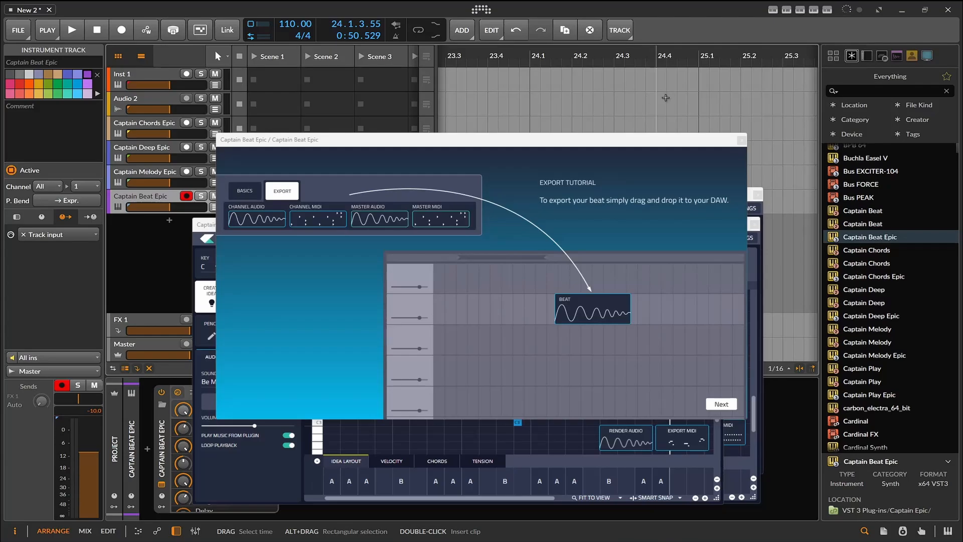
click(721, 405)
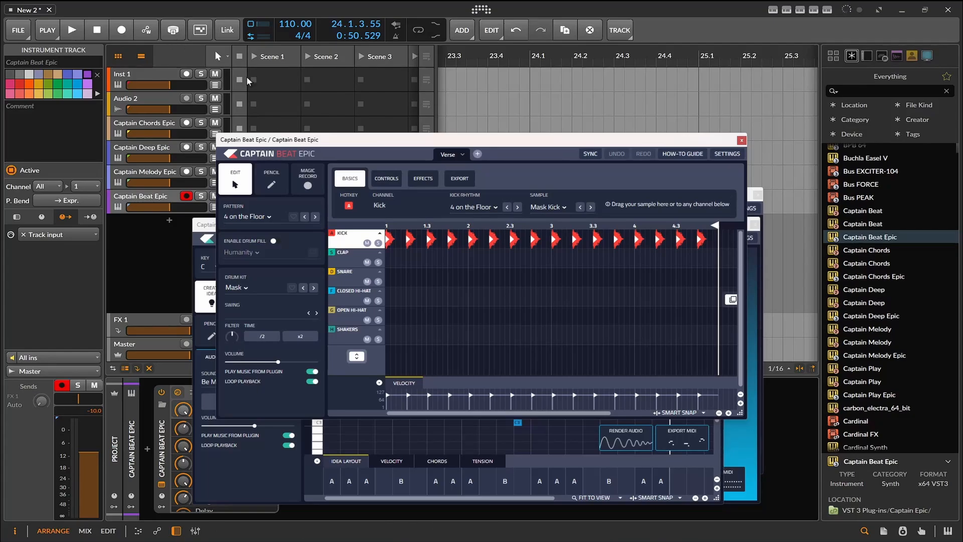
- Spread out the Beat, Melody and Deep plugin windows and bring Captain Beat Epic to the front
drag(385, 143, 239, 231)
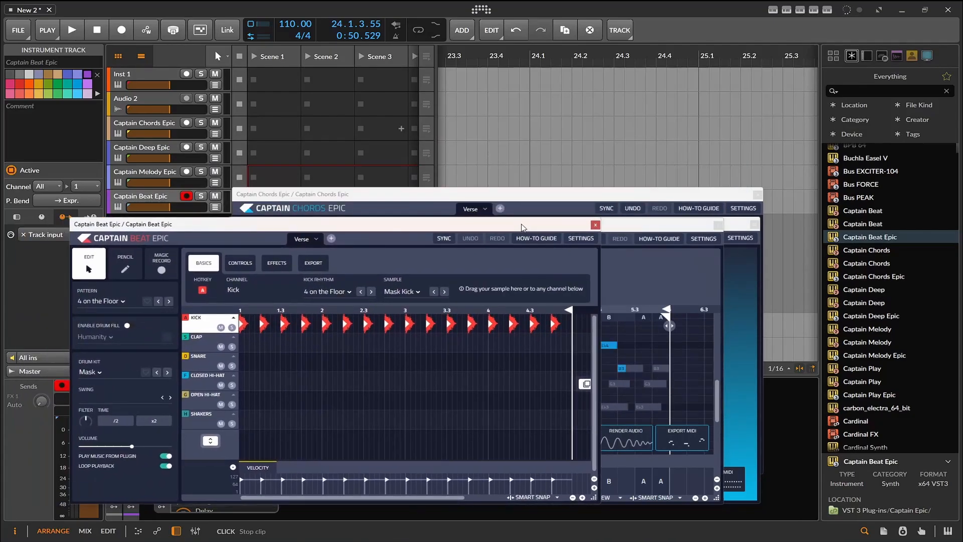
click(623, 232)
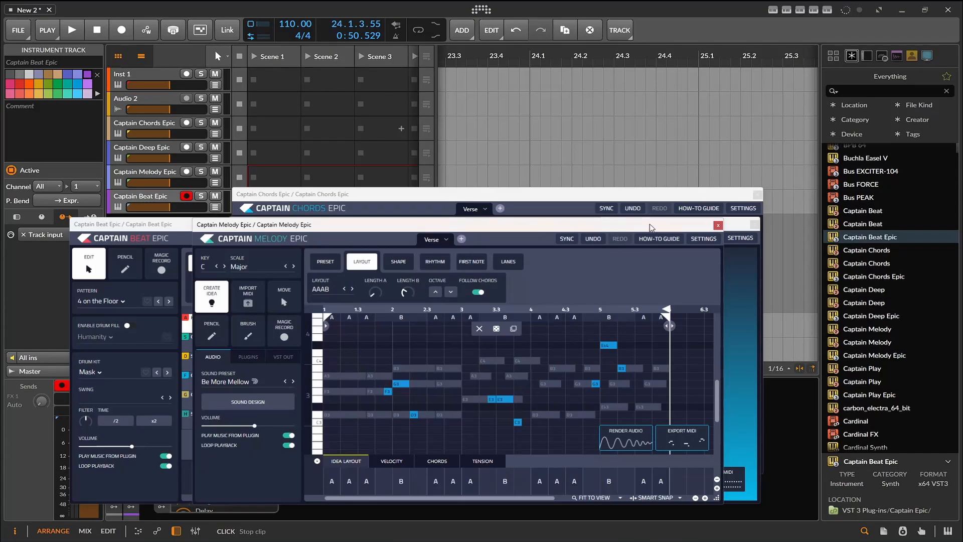
drag(705, 231, 720, 234)
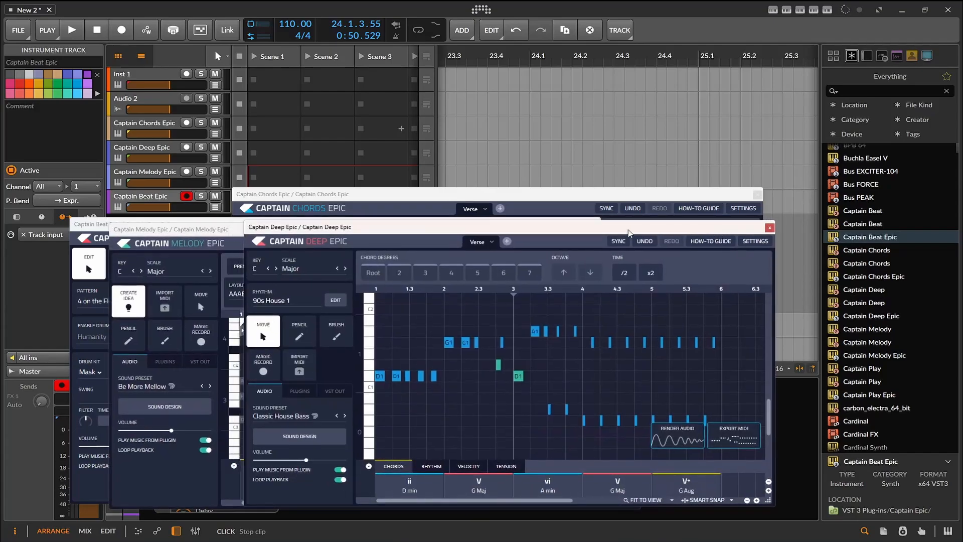
drag(102, 229, 210, 177)
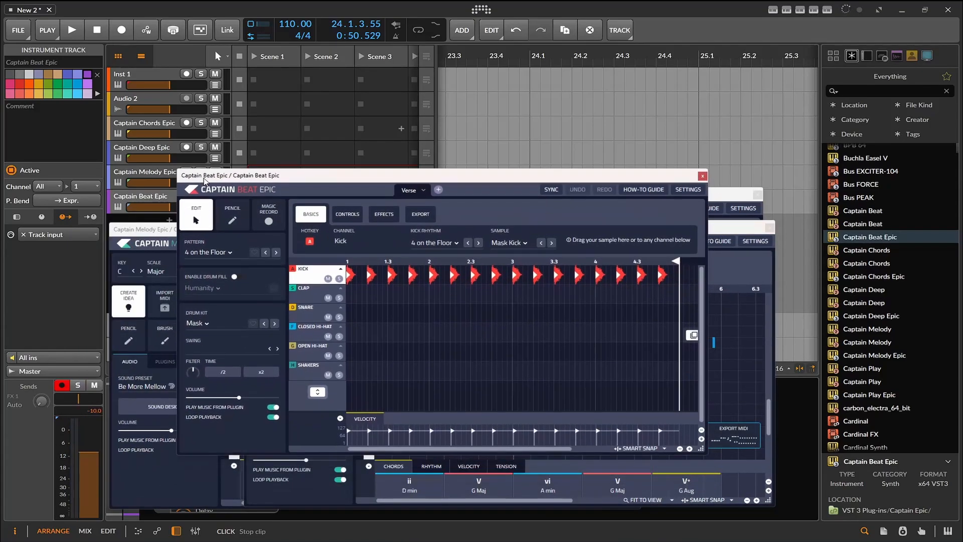
- Start playback and give the snare channel the Beat Down 176 rhythm from the Drum N Bass group of Electronic Music
click(72, 30)
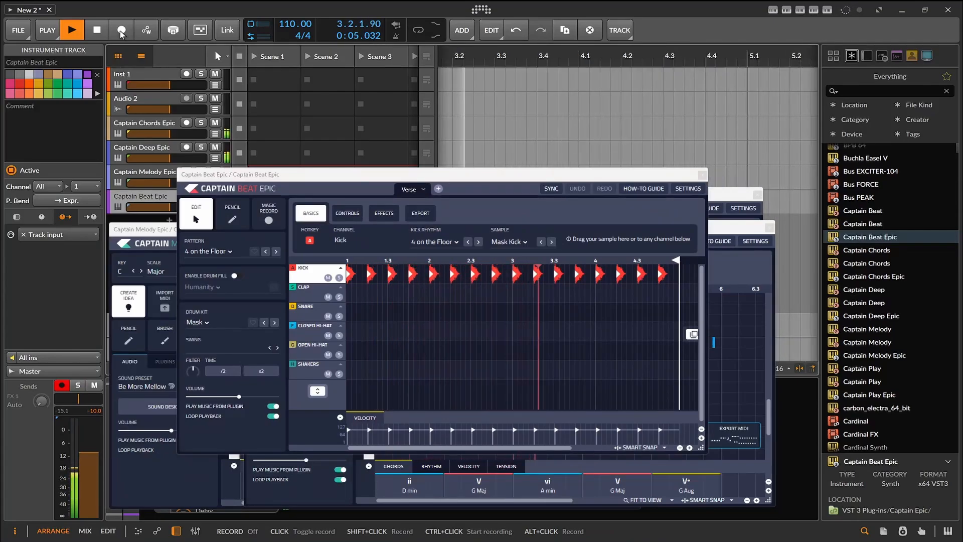
click(322, 313)
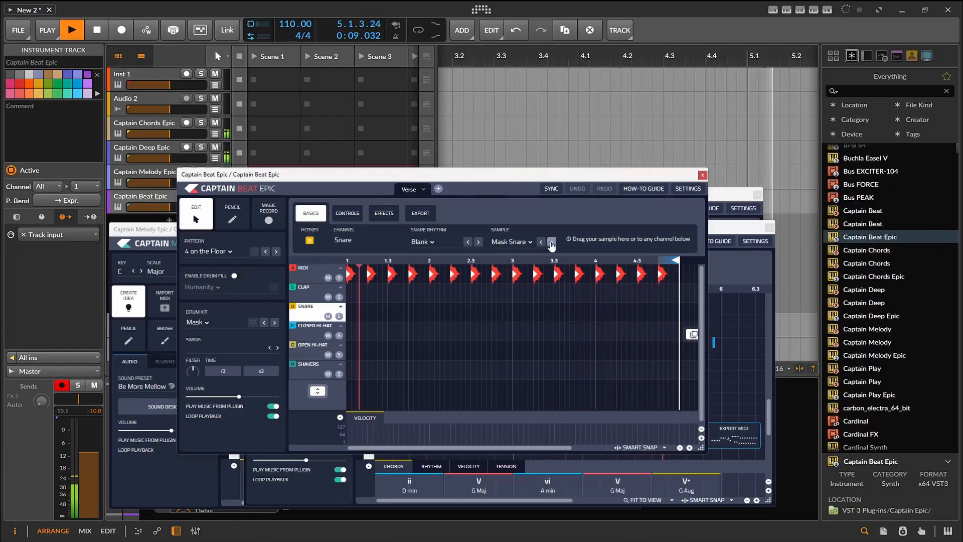
click(431, 243)
click(429, 244)
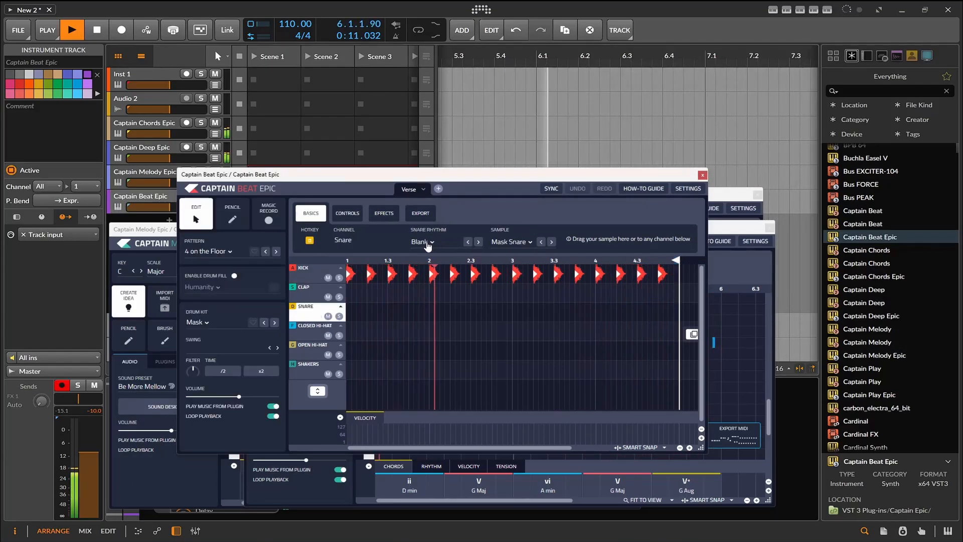
click(428, 244)
click(428, 244)
click(427, 244)
click(427, 244)
click(428, 244)
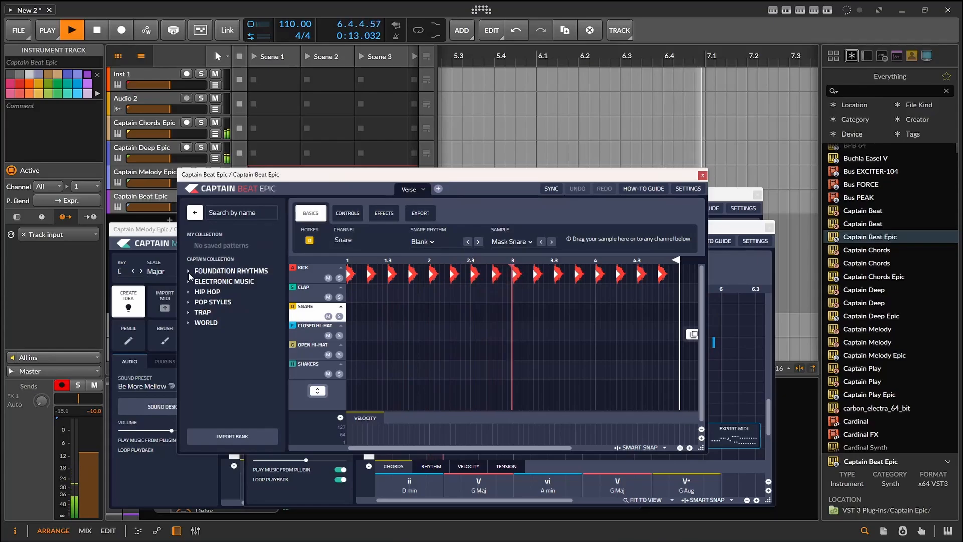
click(189, 292)
click(216, 281)
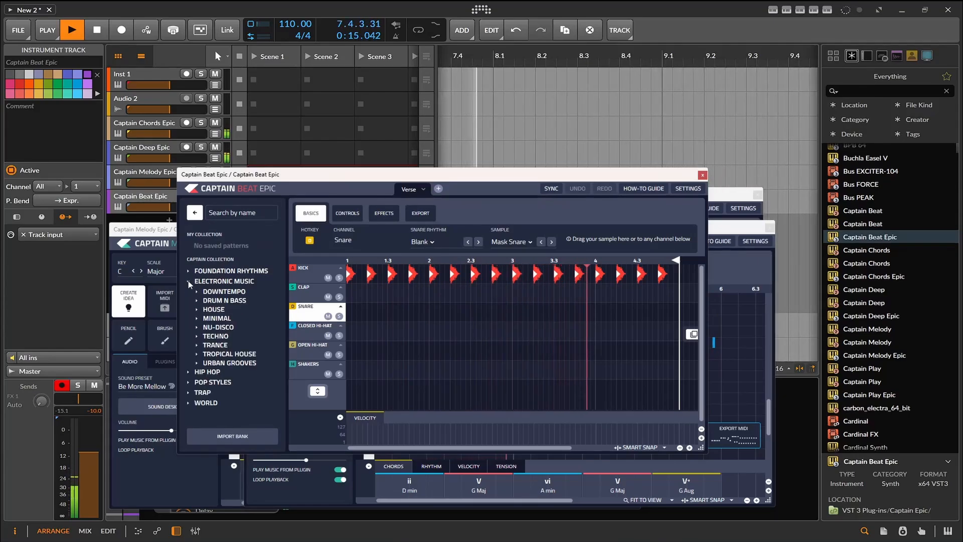
click(216, 301)
click(217, 320)
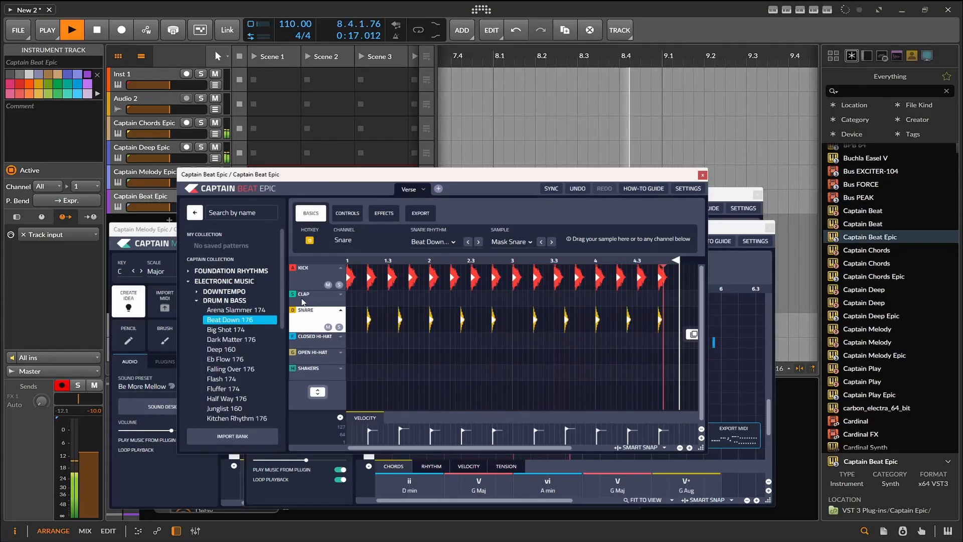
- Audition the House rhythms Boardwalk, Catapult 125, Chance and Dutch on the snare channel, and settle on Exciter
scroll(266, 332, down, 4)
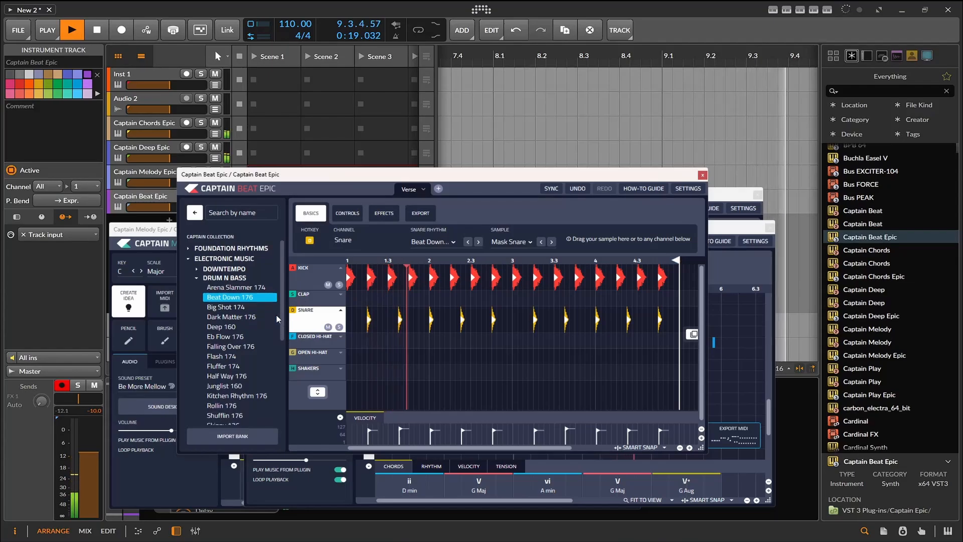
scroll(267, 331, up, 5)
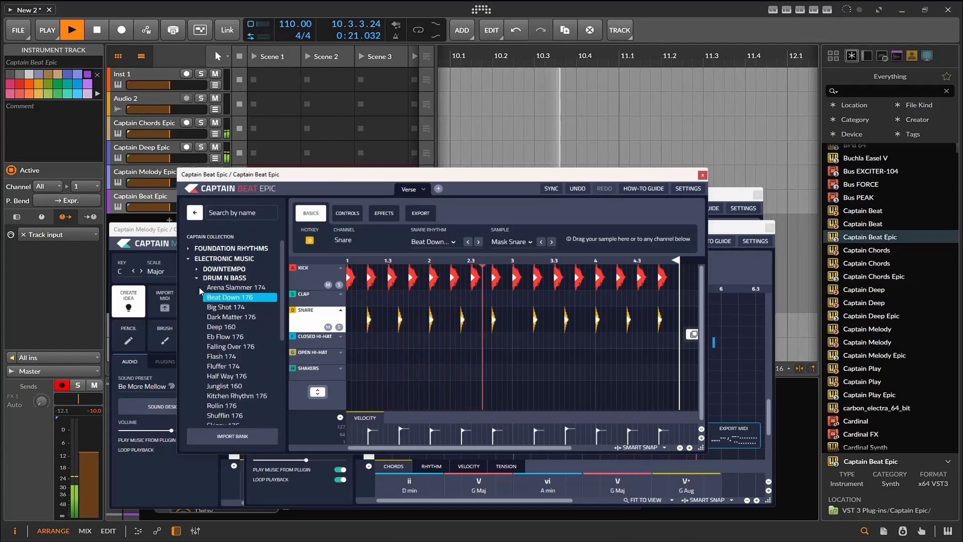
click(221, 301)
click(221, 292)
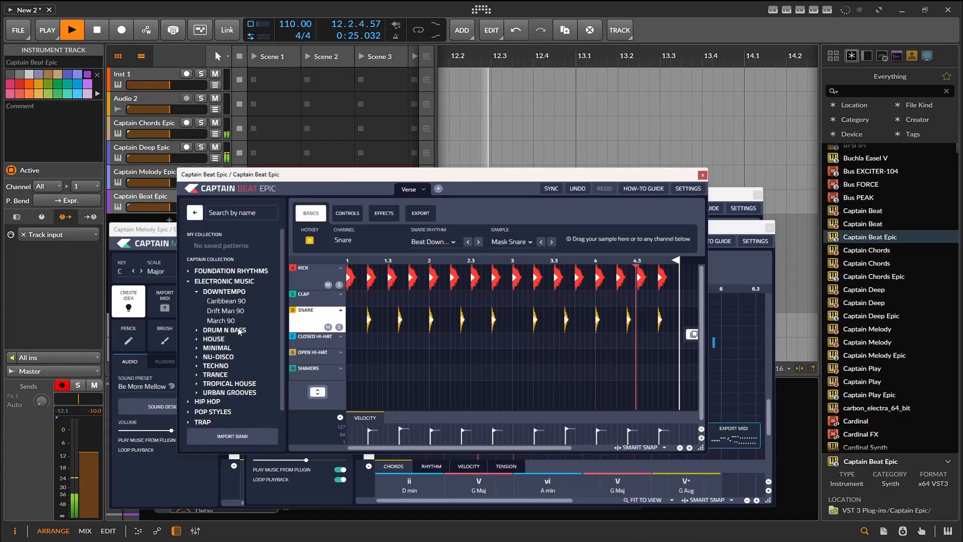
click(227, 341)
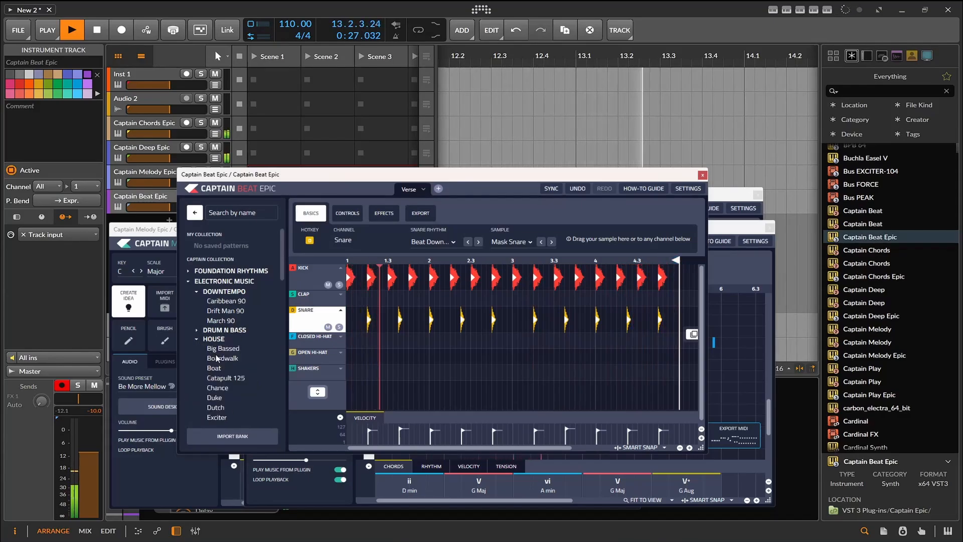
click(231, 358)
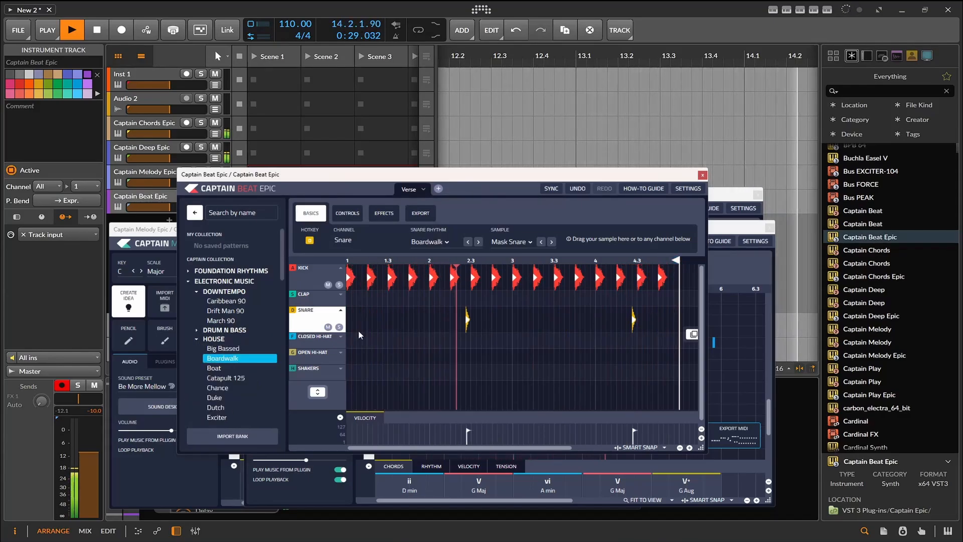
click(239, 378)
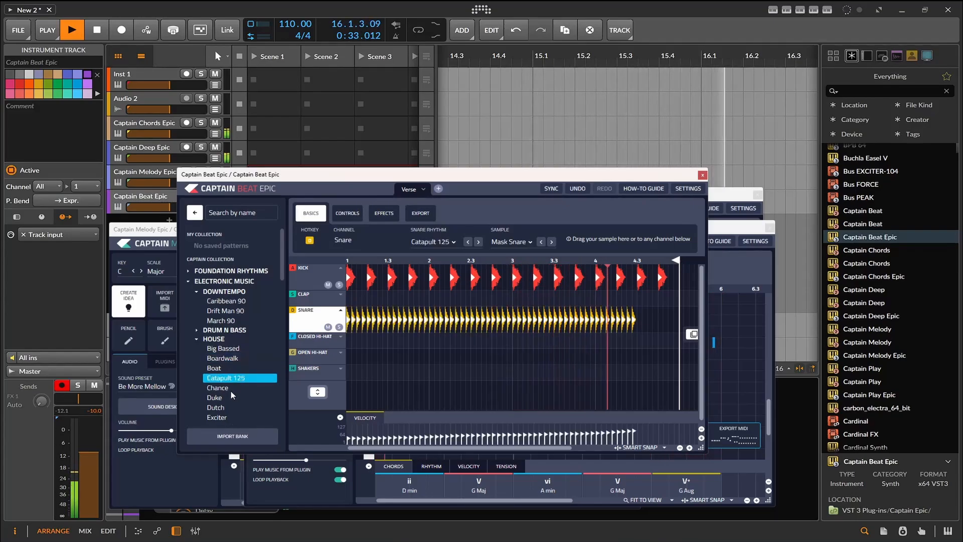
click(231, 389)
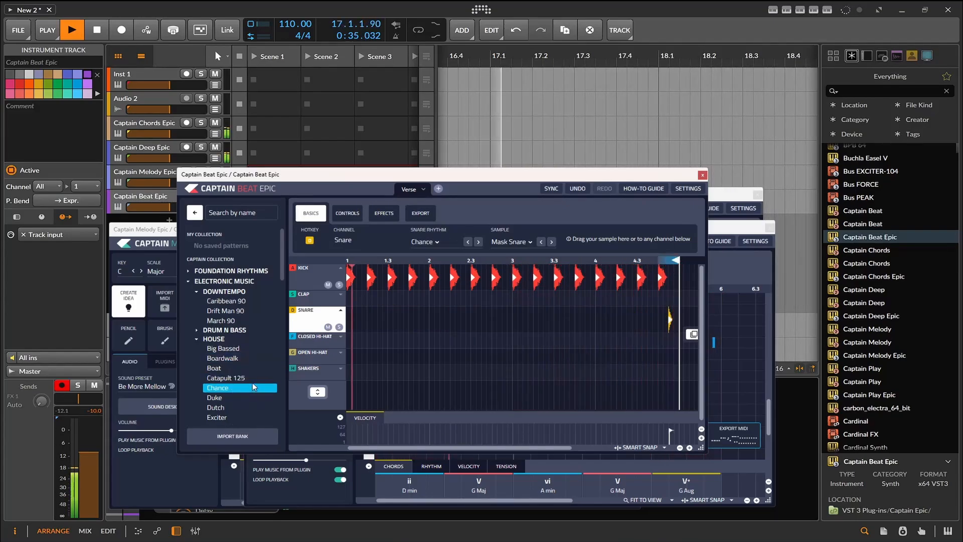
scroll(251, 384, down, 2)
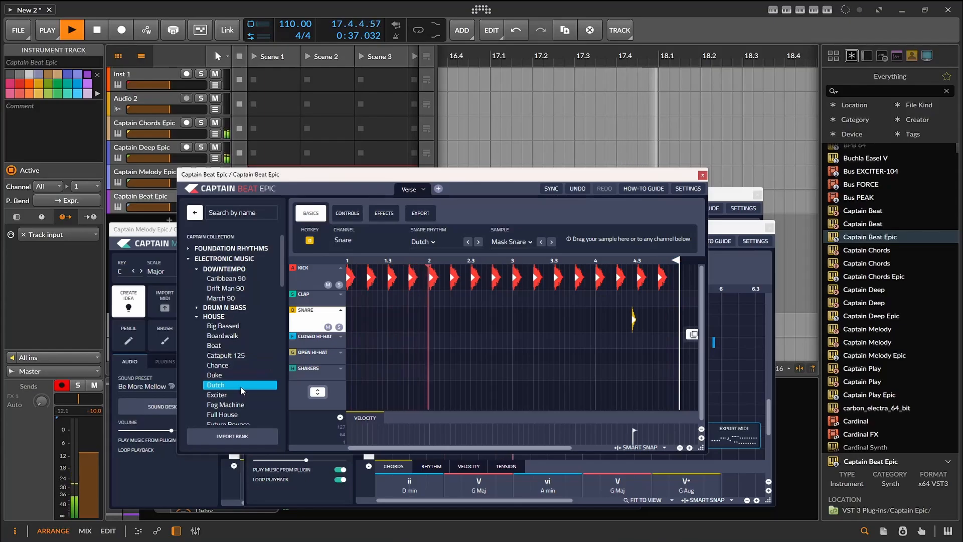
click(242, 395)
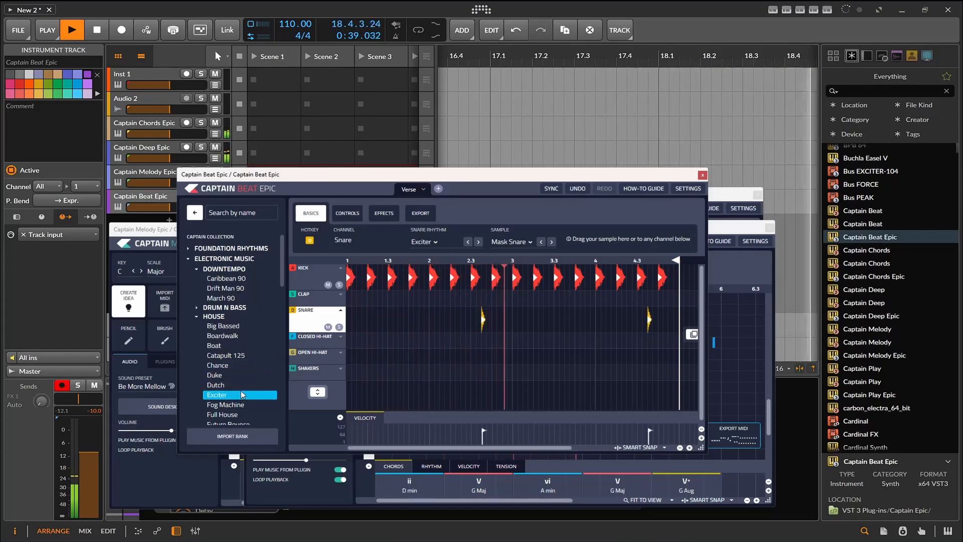
- Give the kick channel the Anticipation rhythm and replace its Mask Kick sample with the following one in the kick sample list
click(314, 276)
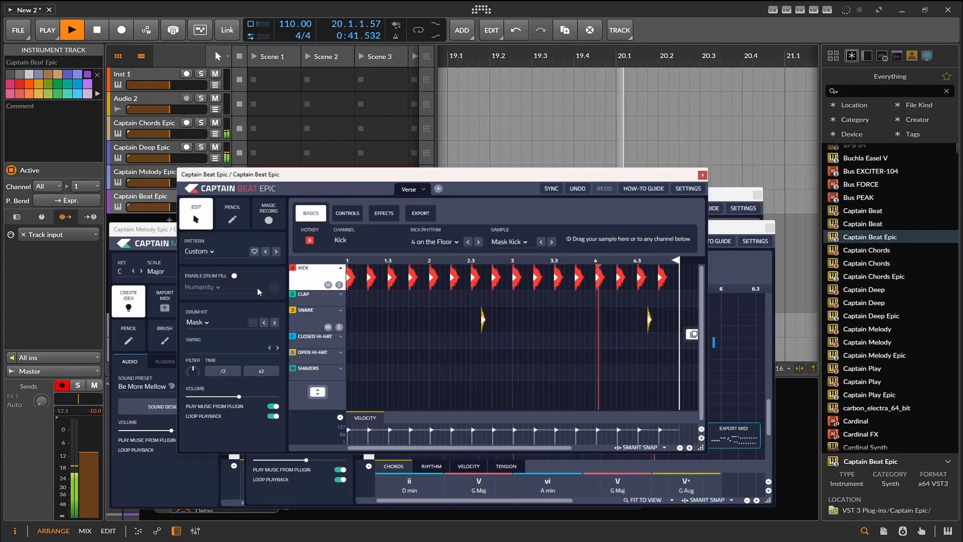
click(479, 242)
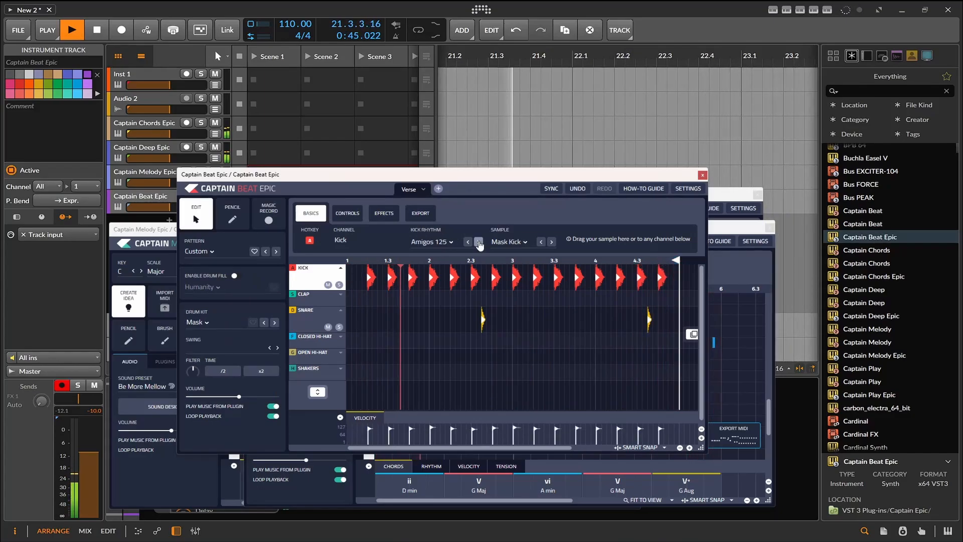
click(479, 243)
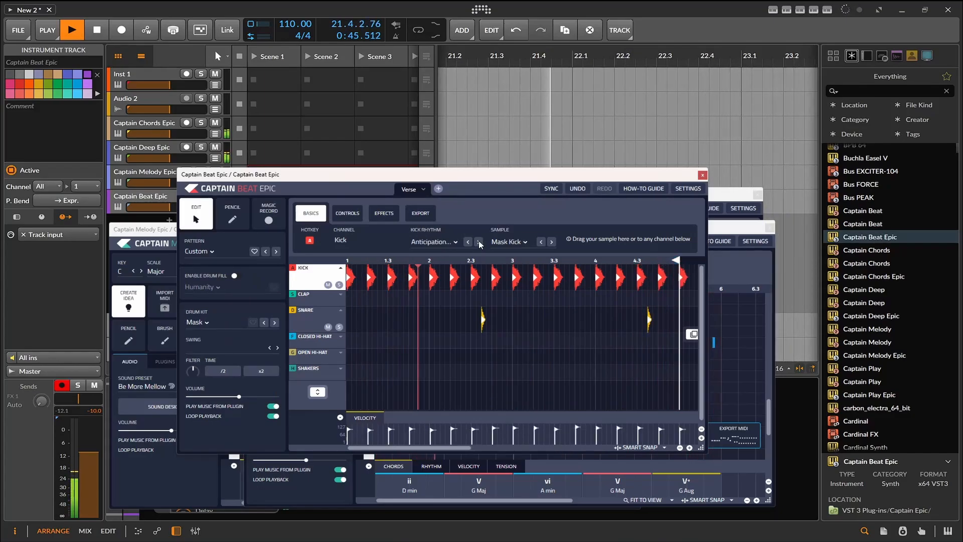
click(525, 244)
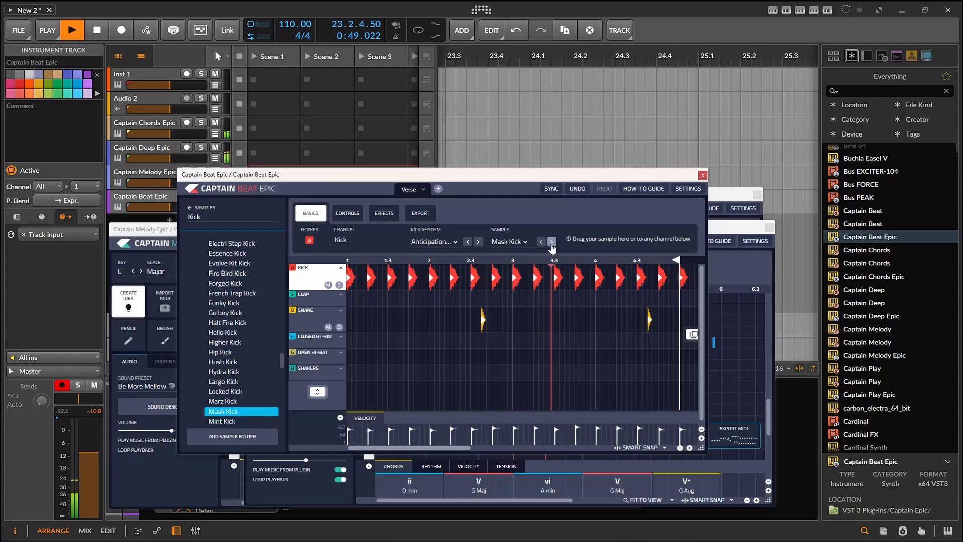
click(552, 243)
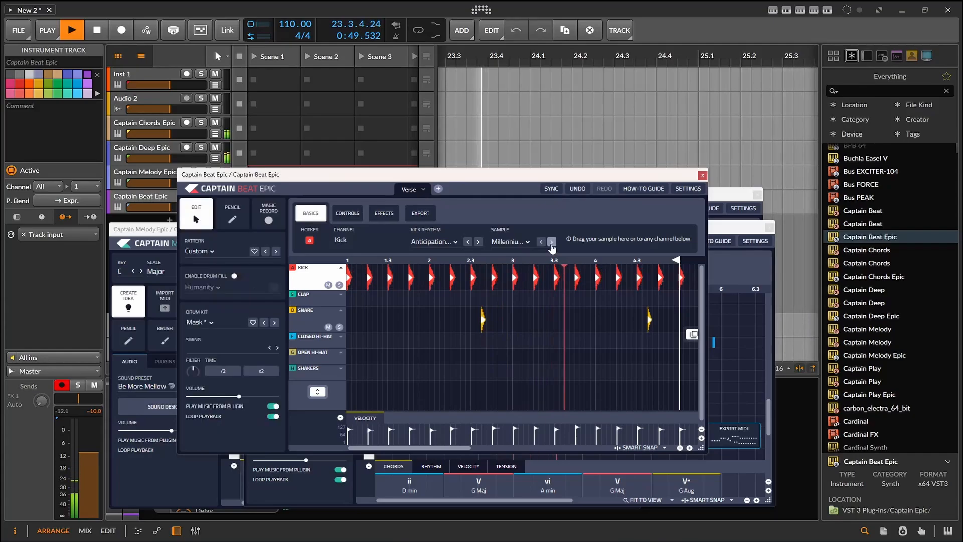
- Add moderate reverb send and a small delay send to the kick channel, and advance the beat's swing setting
click(347, 213)
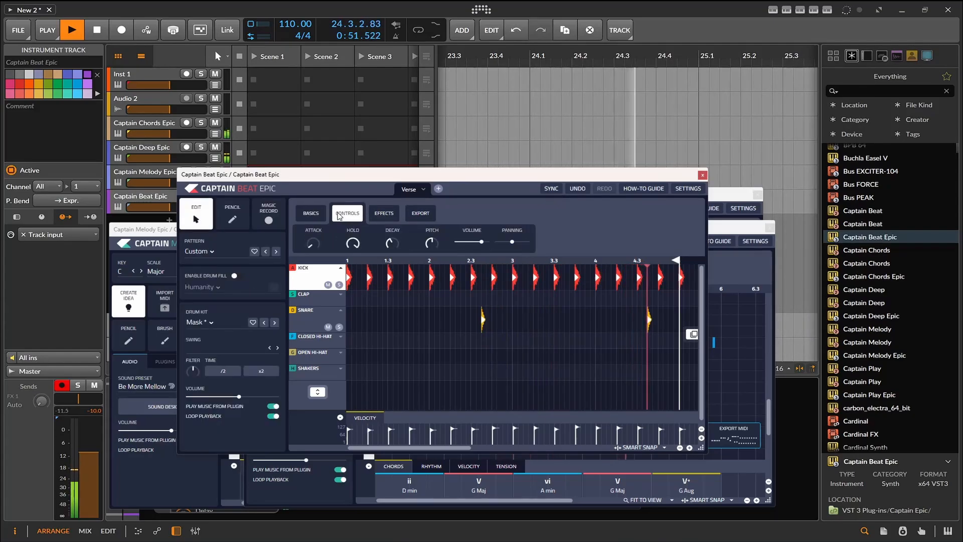
click(383, 214)
click(358, 243)
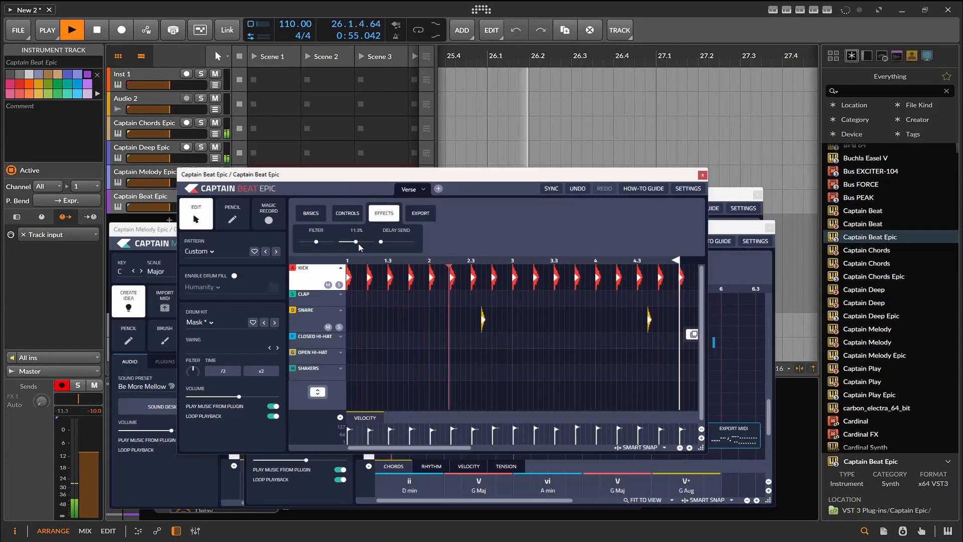
click(401, 242)
drag(402, 242, 404, 242)
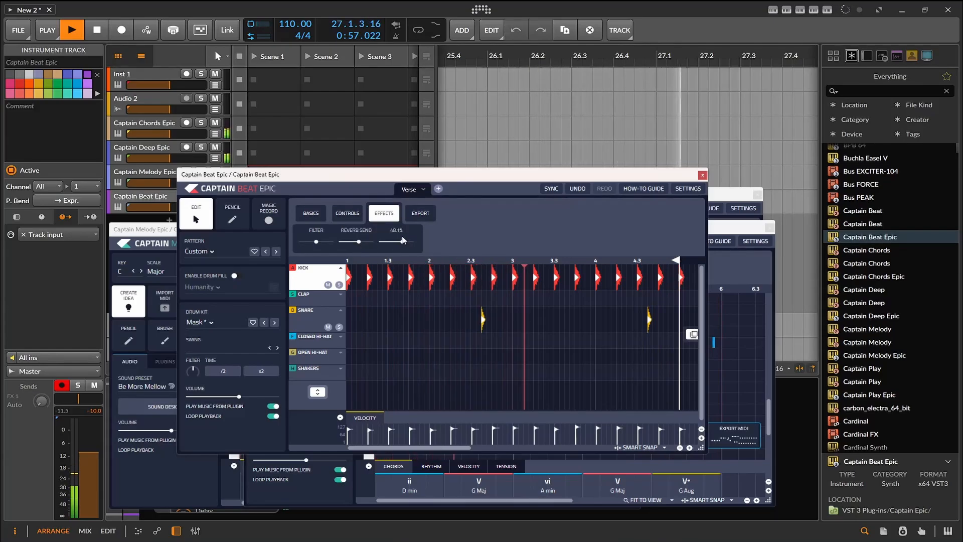
click(314, 218)
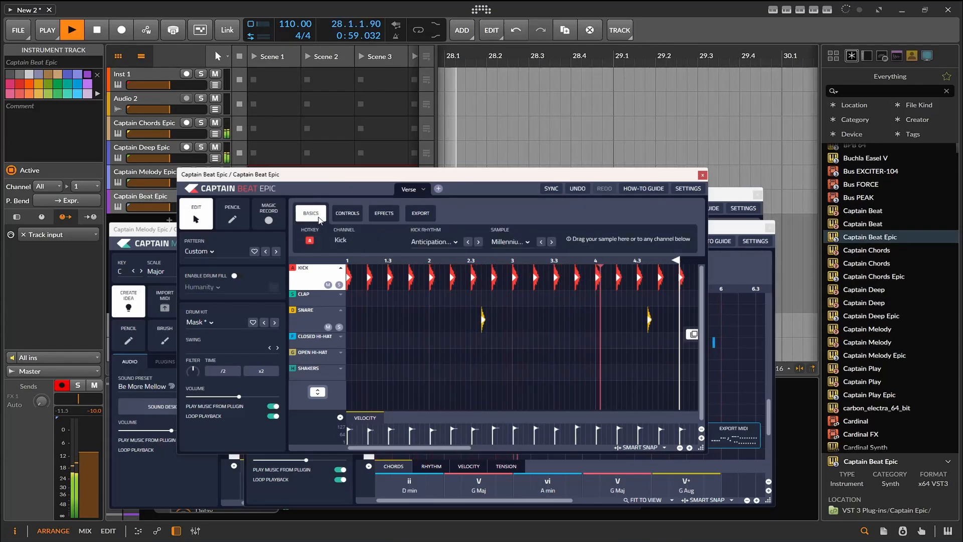
click(384, 214)
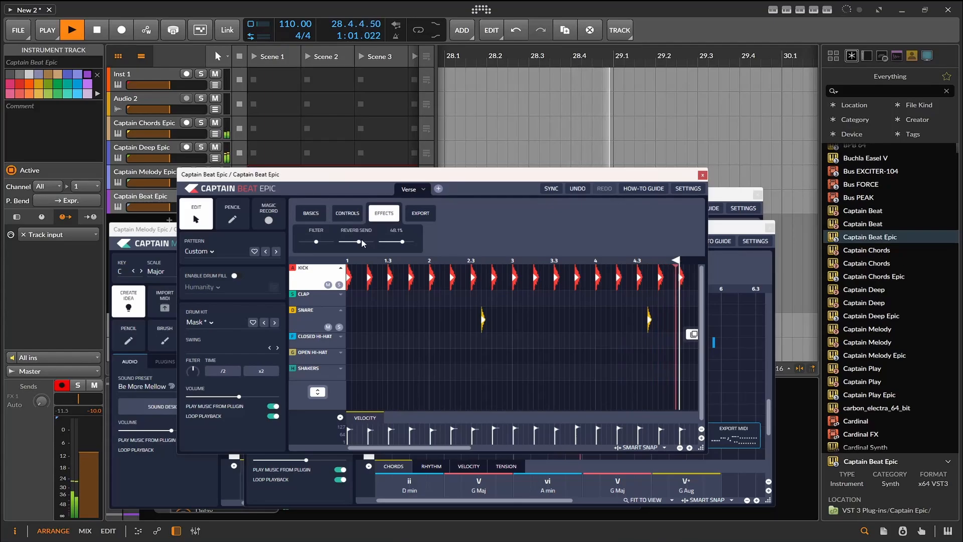
click(387, 243)
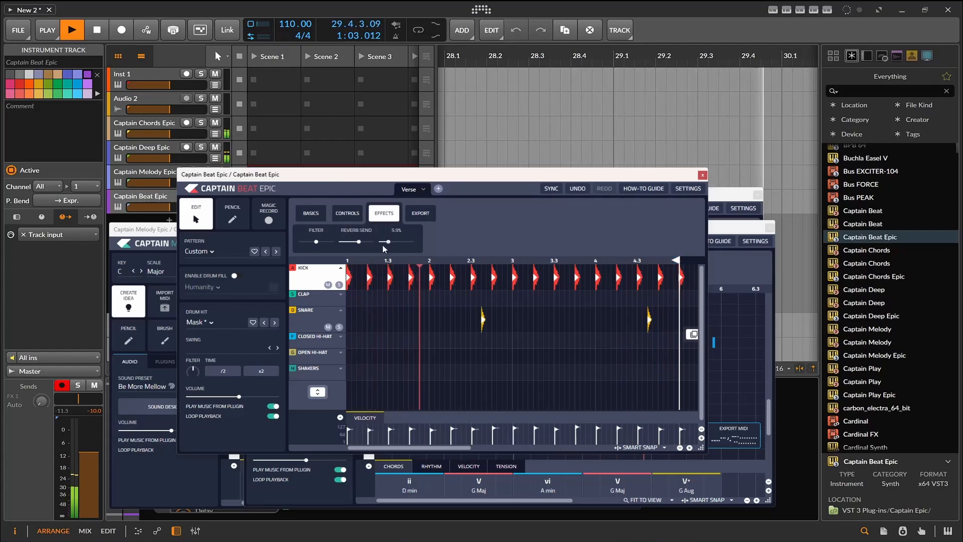
click(278, 347)
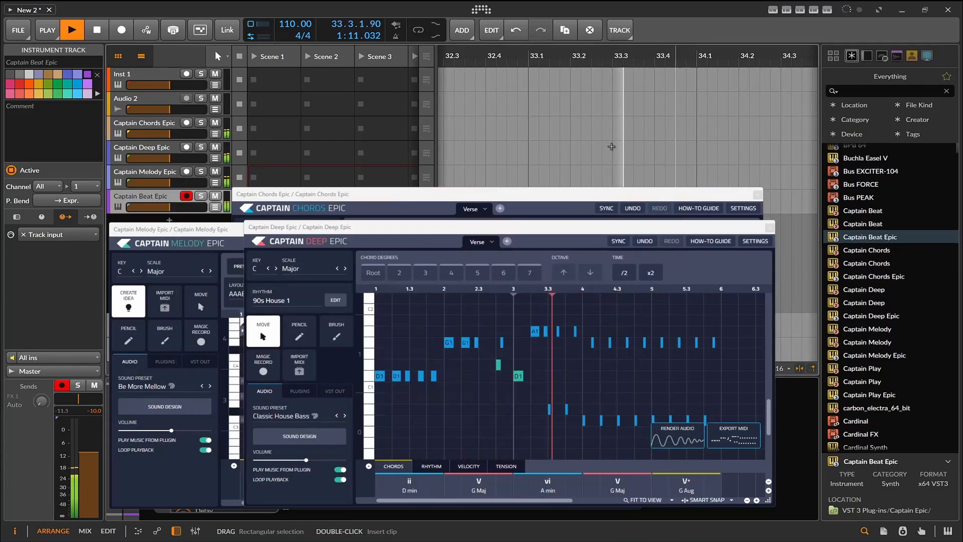
- Close the Captain Beat Epic window, bring Captain Chords Epic to the front and stop playback
click(702, 176)
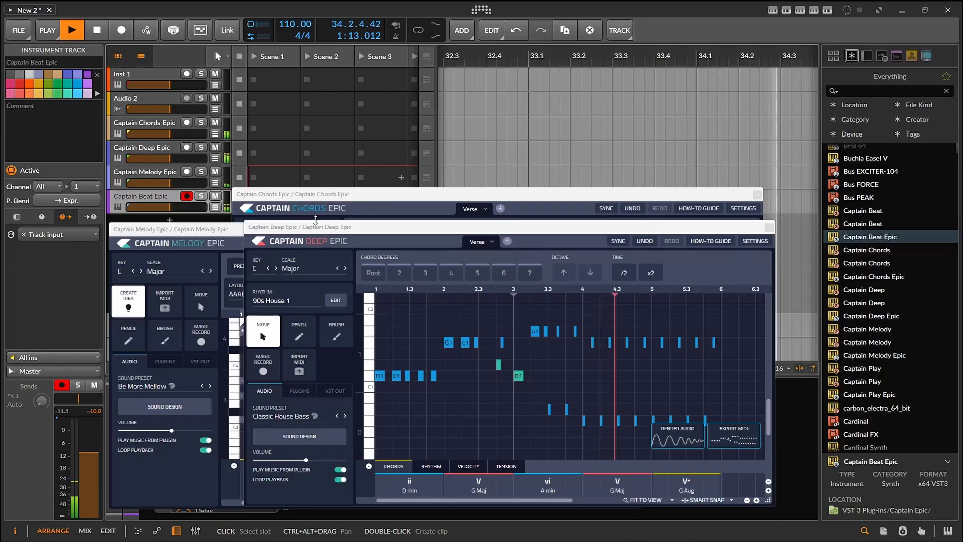
click(308, 202)
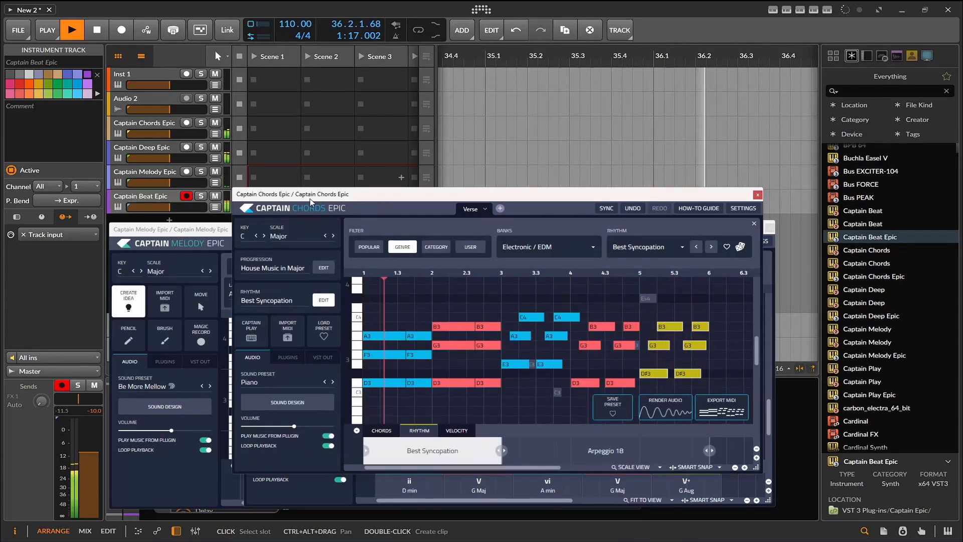
click(98, 37)
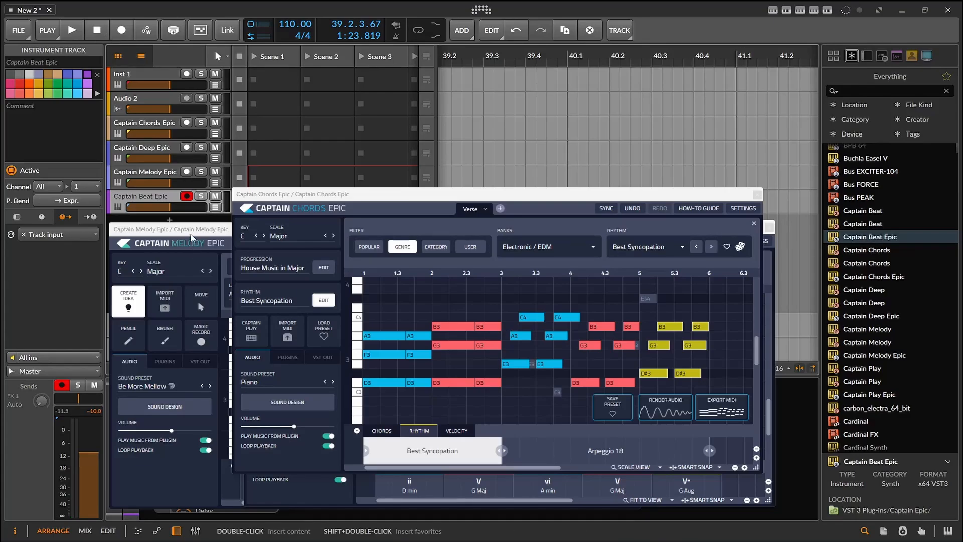
- Bring the Captain Melody Epic window to the front and reposition it just below the track list
drag(192, 235, 182, 203)
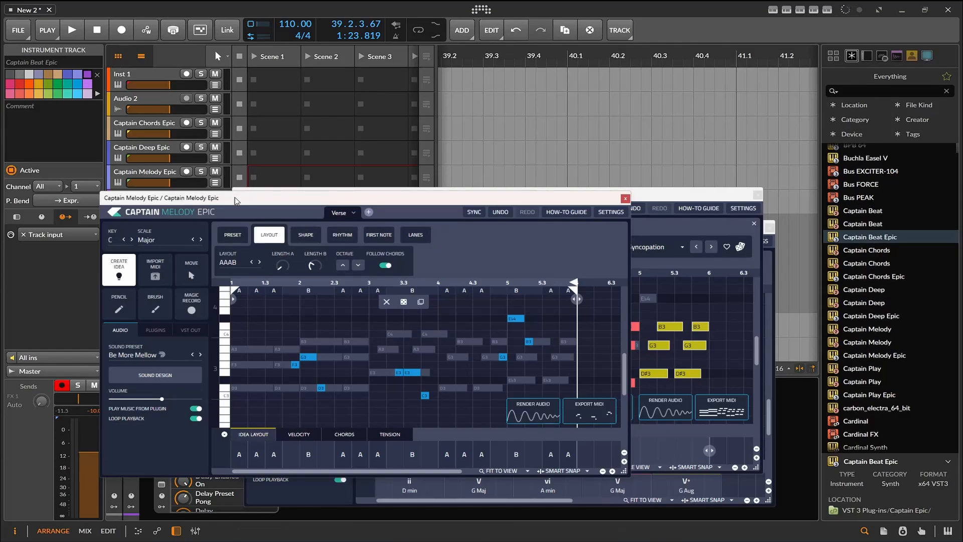
drag(237, 197, 221, 223)
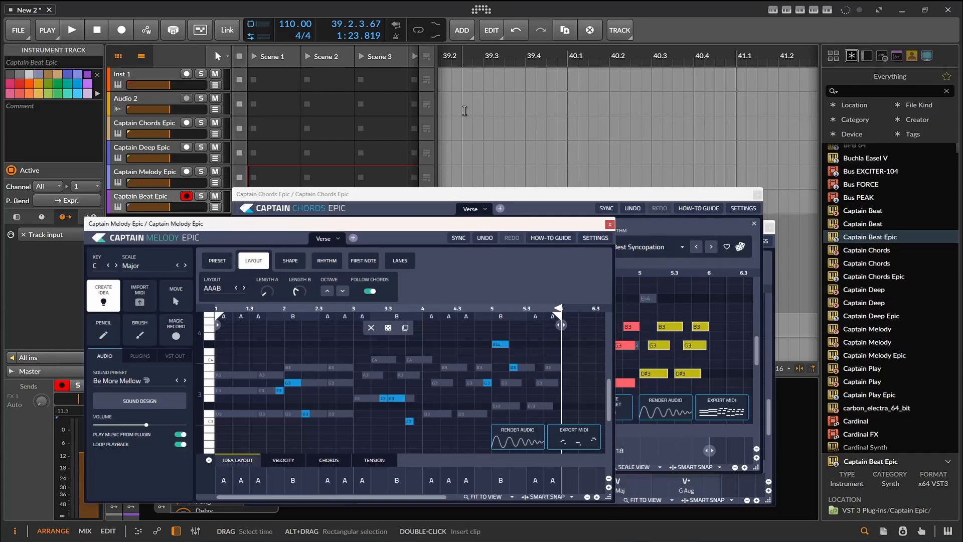
click(149, 14)
- Move the Captain Chords Epic window lower and switch its output from internal audio to VST Out
drag(333, 197, 265, 259)
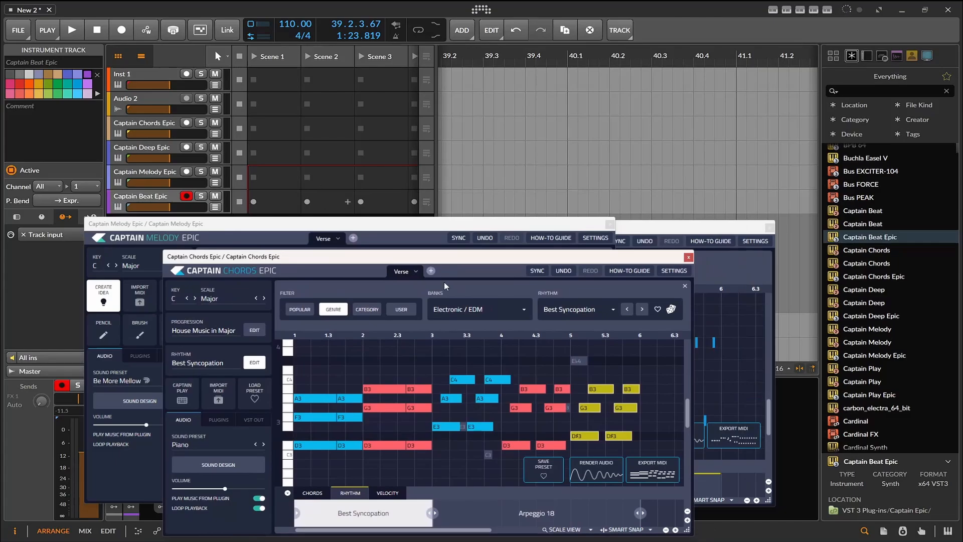
click(262, 419)
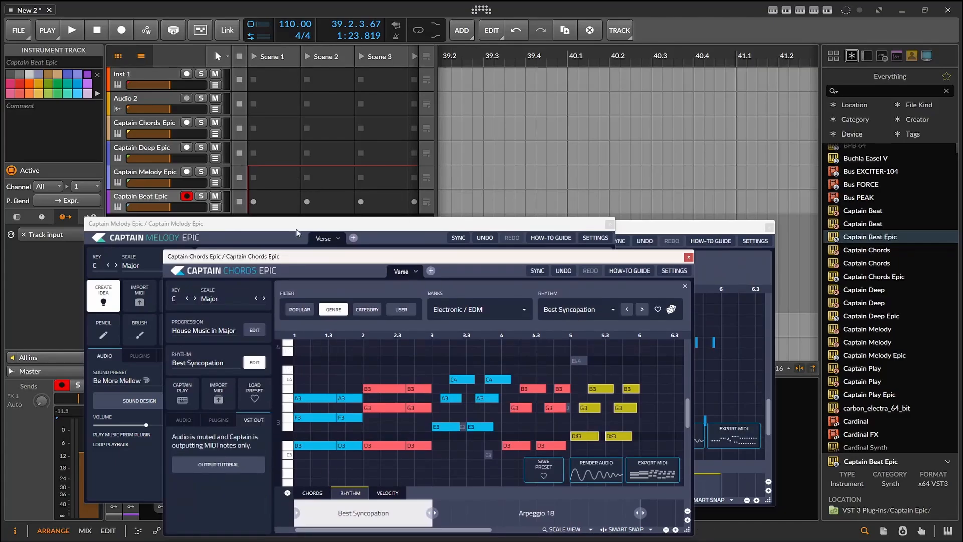
mouse_move(290, 263)
mouse_down()
mouse_move(310, 231)
mouse_move(297, 258)
mouse_up()
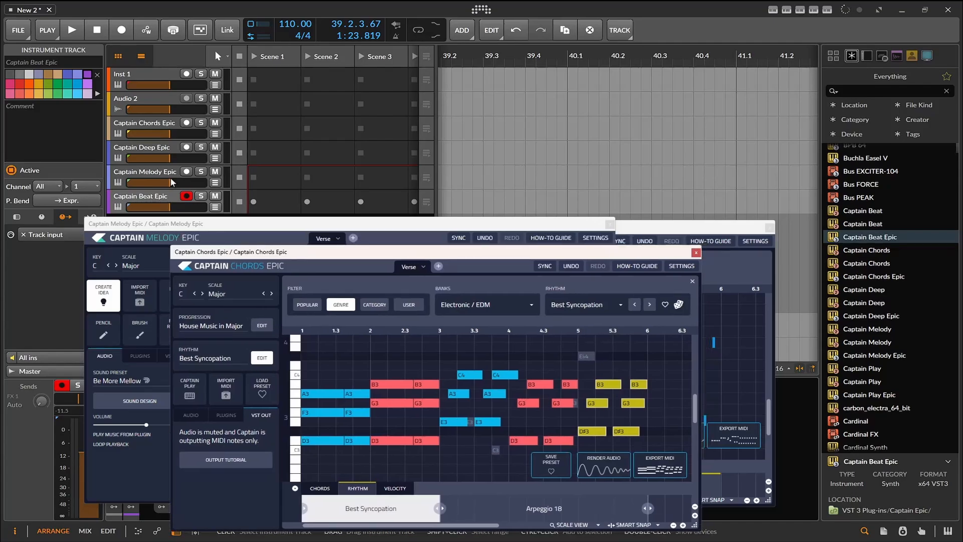
- Select the Captain Chords Epic track and close the Chords, Melody and Deep plugin windows
click(143, 134)
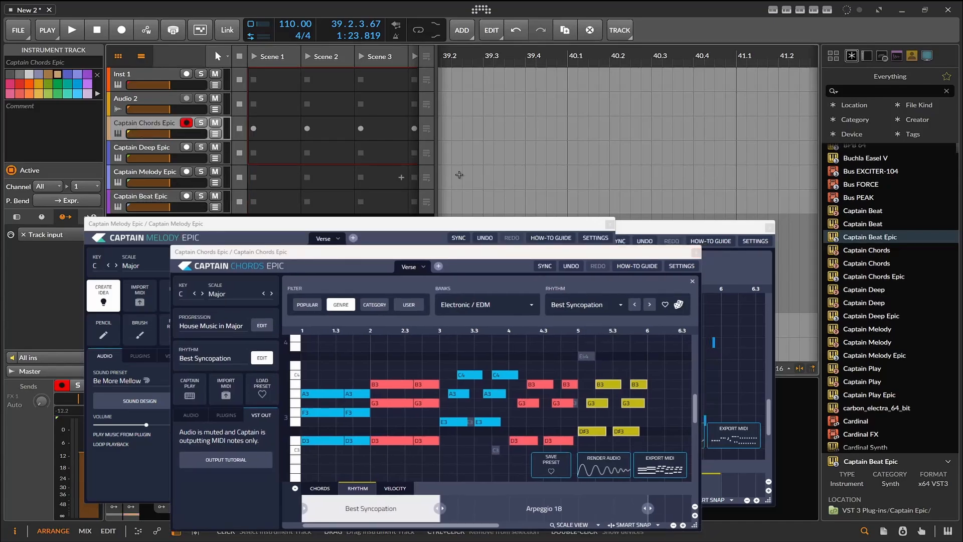
click(696, 253)
click(610, 223)
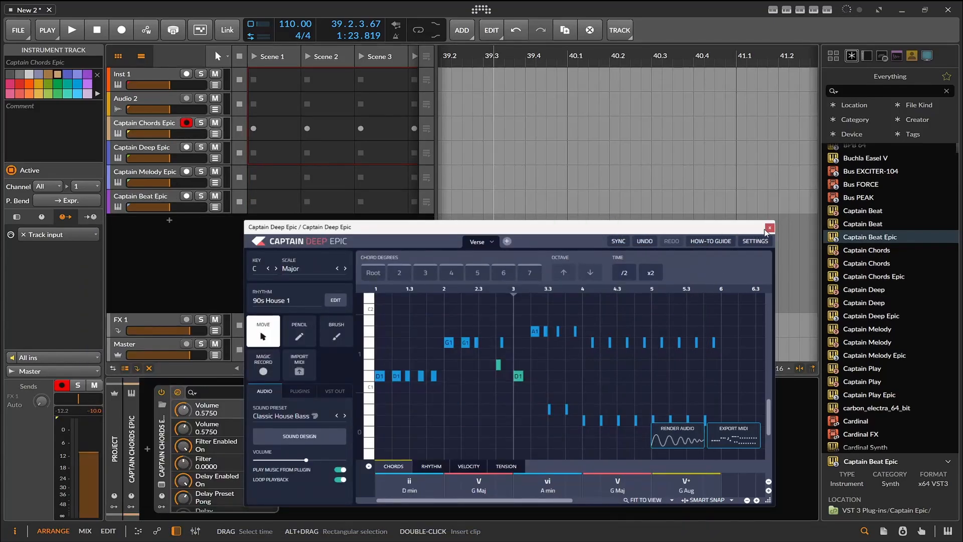
click(768, 229)
- Browse the device list for Augmented GRAND PIANO and insert it after Captain Chords Epic in the chords track's device chain
scroll(848, 247, up, 5)
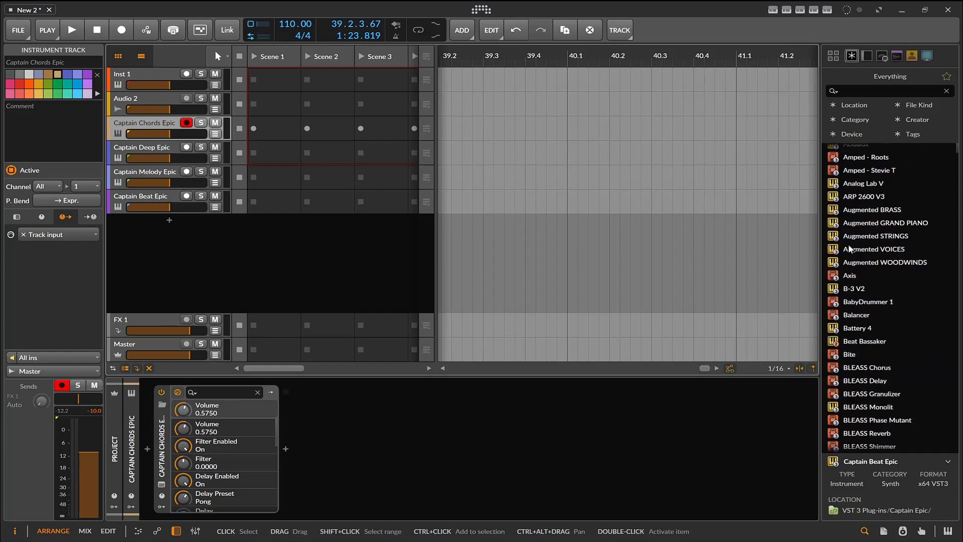
scroll(849, 246, up, 5)
scroll(871, 159, down, 10)
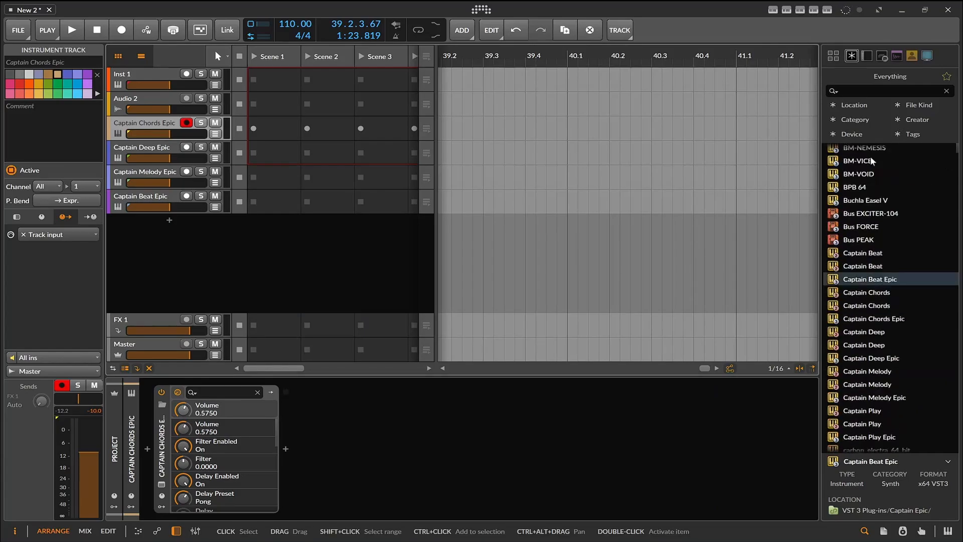
scroll(878, 195, down, 8)
scroll(879, 195, up, 12)
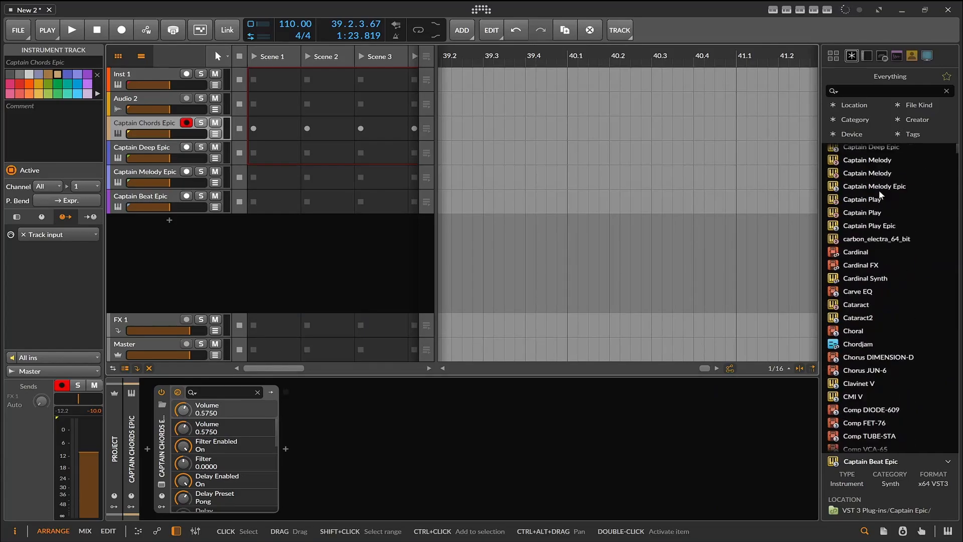
scroll(883, 196, up, 7)
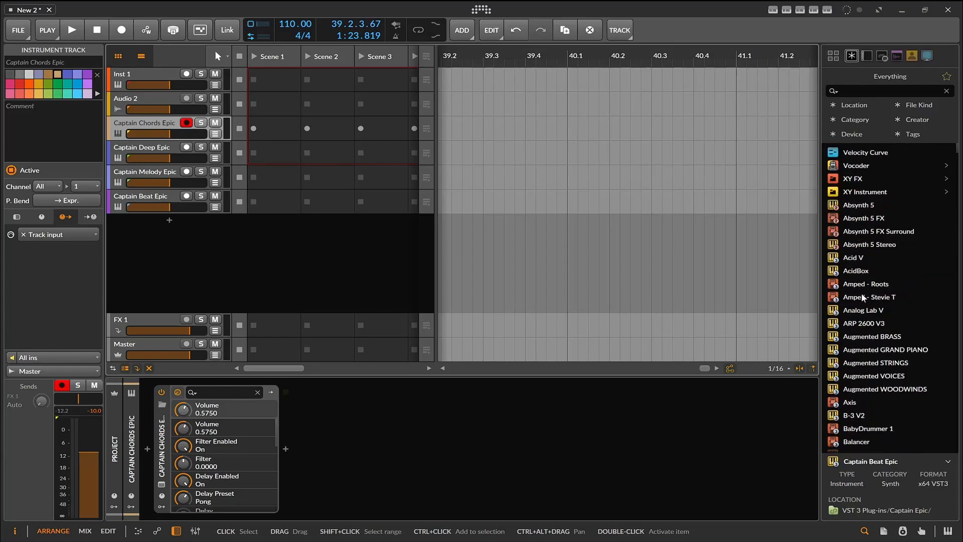
scroll(862, 296, down, 8)
scroll(863, 297, up, 4)
scroll(905, 287, up, 1)
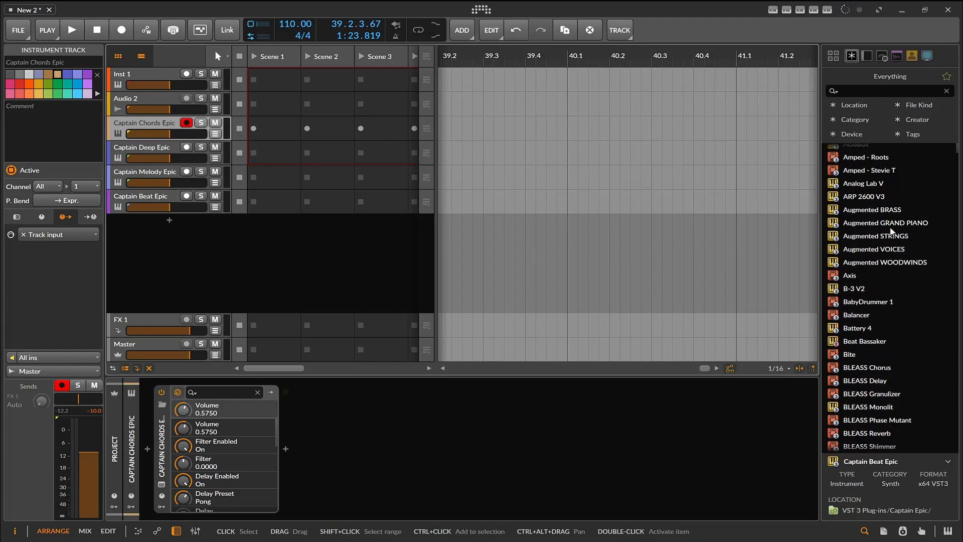
drag(891, 226, 475, 459)
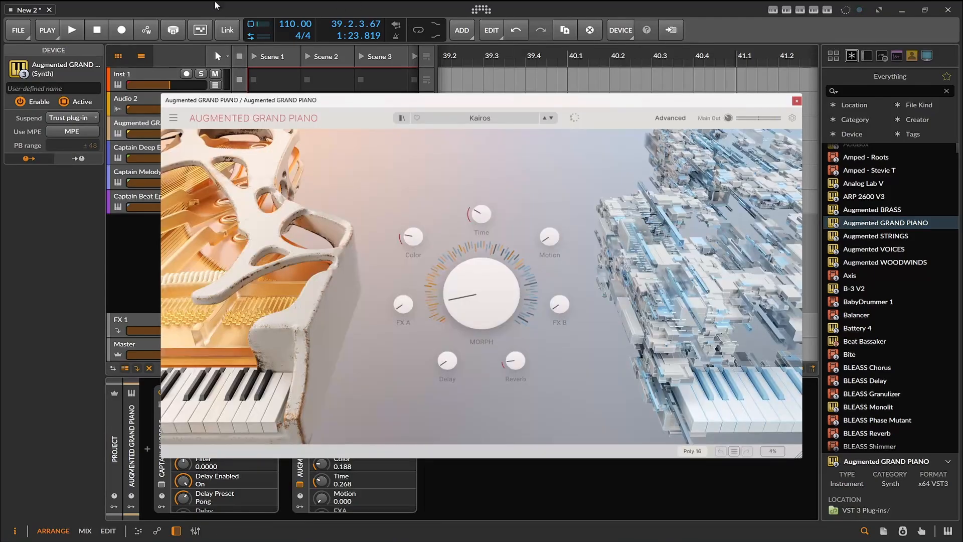
- Start playback and switch Augmented GRAND PIANO to the Prepared Cage Piano preset
click(73, 28)
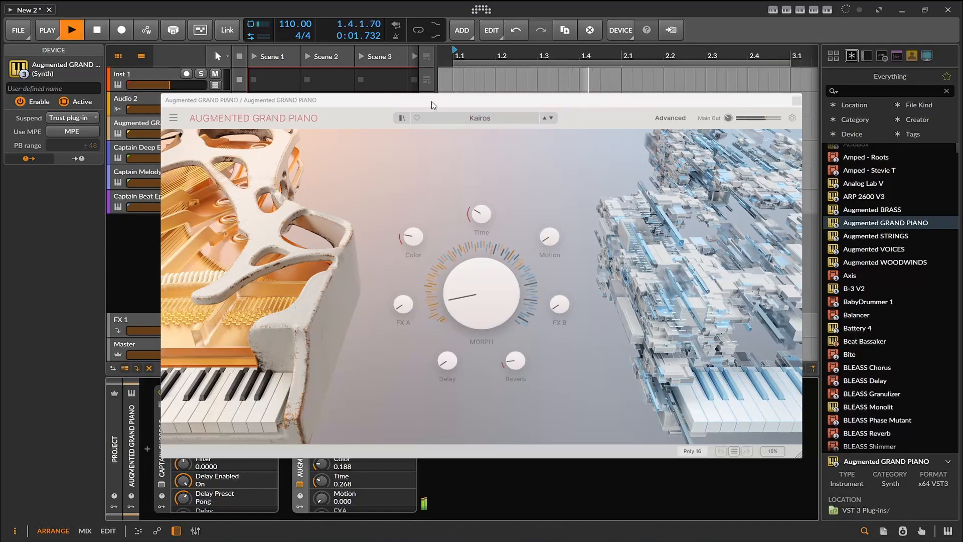
mouse_move(431, 102)
mouse_down()
mouse_move(442, 116)
mouse_move(437, 109)
mouse_up()
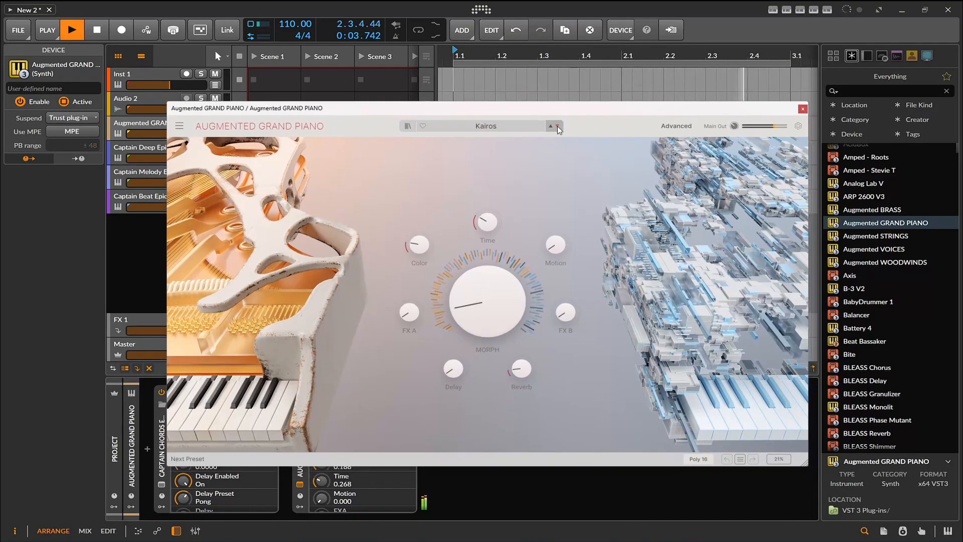
click(558, 125)
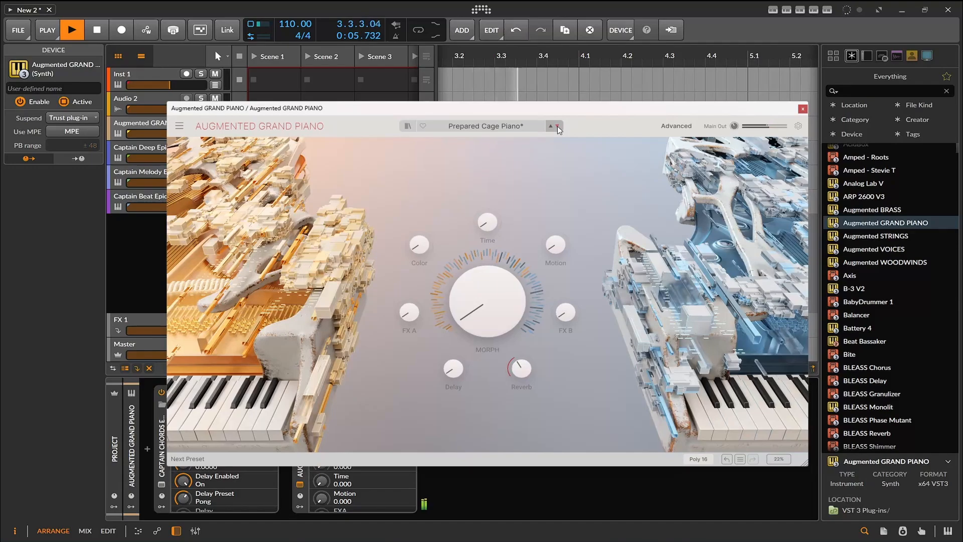
- Raise the piano's Morph to about 0.71 and turn up its FX B, Delay and Reverb
drag(486, 303, 487, 226)
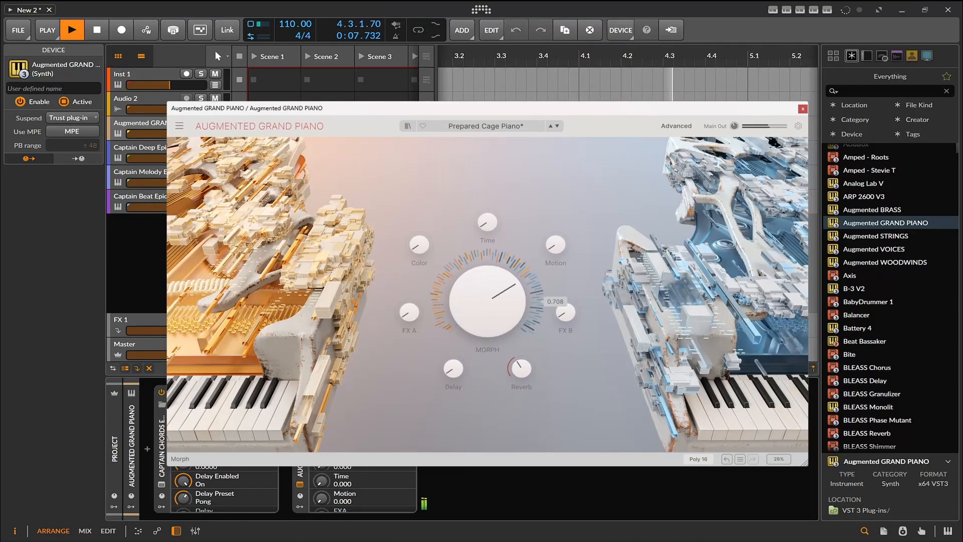
drag(566, 312, 566, 231)
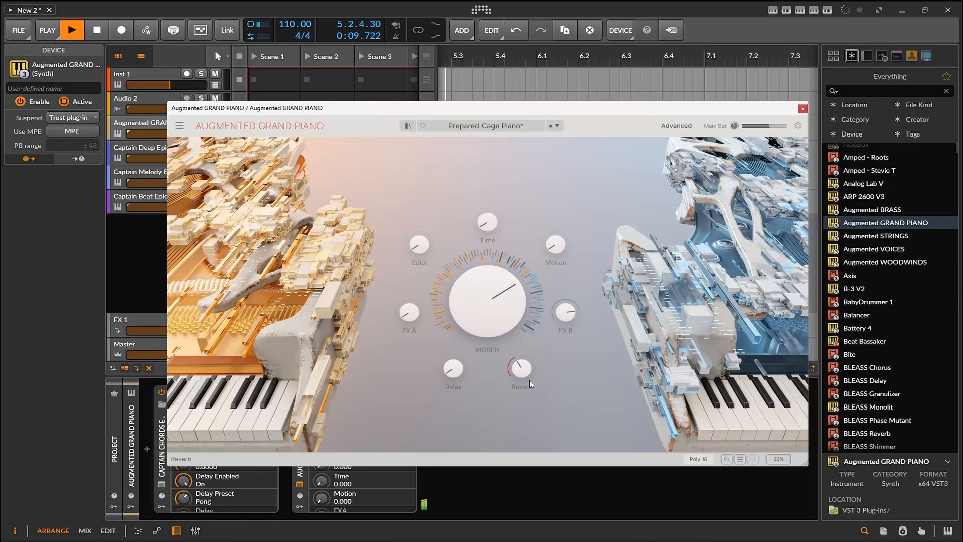
drag(454, 369, 453, 341)
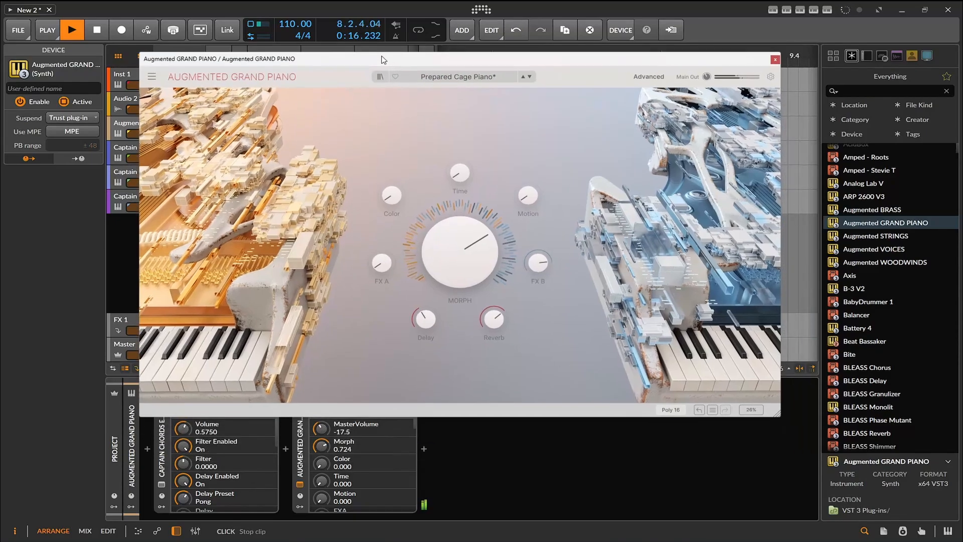
- Load the Tape Piano preset in Augmented GRAND PIANO and close its plugin window
drag(506, 107, 479, 57)
click(532, 76)
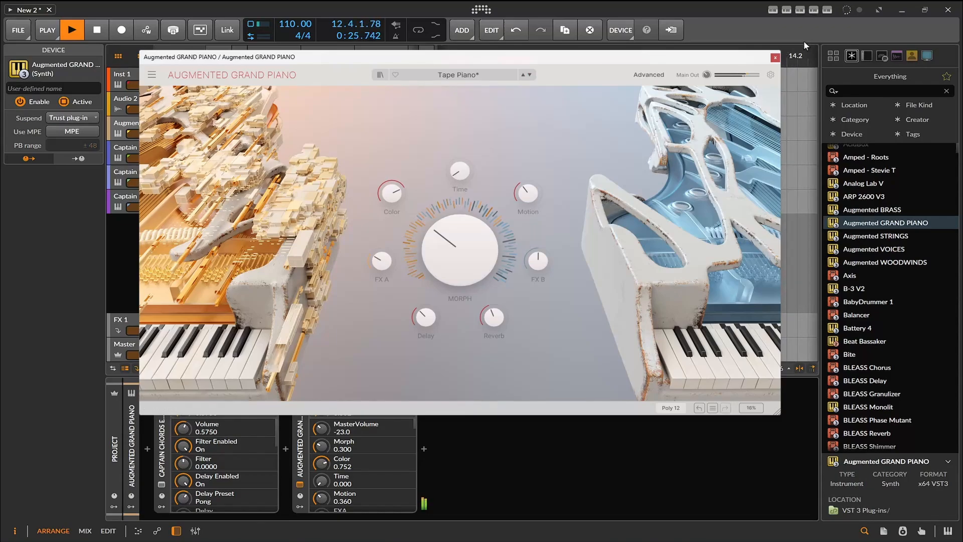
click(776, 57)
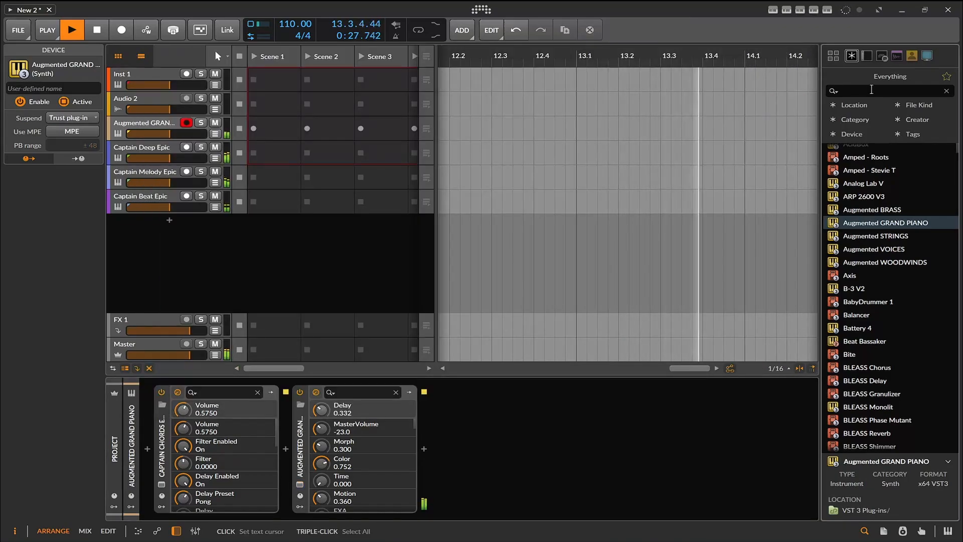
- Search the browser for "uj" and insert FIN-RETRO after Augmented GRAND PIANO in the device chain
click(871, 89)
text(uj)
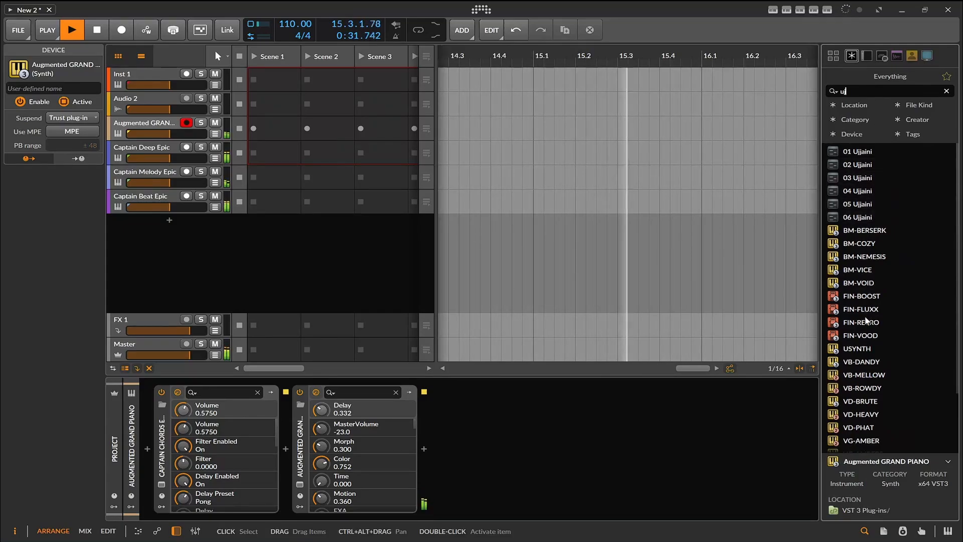
drag(862, 322, 580, 440)
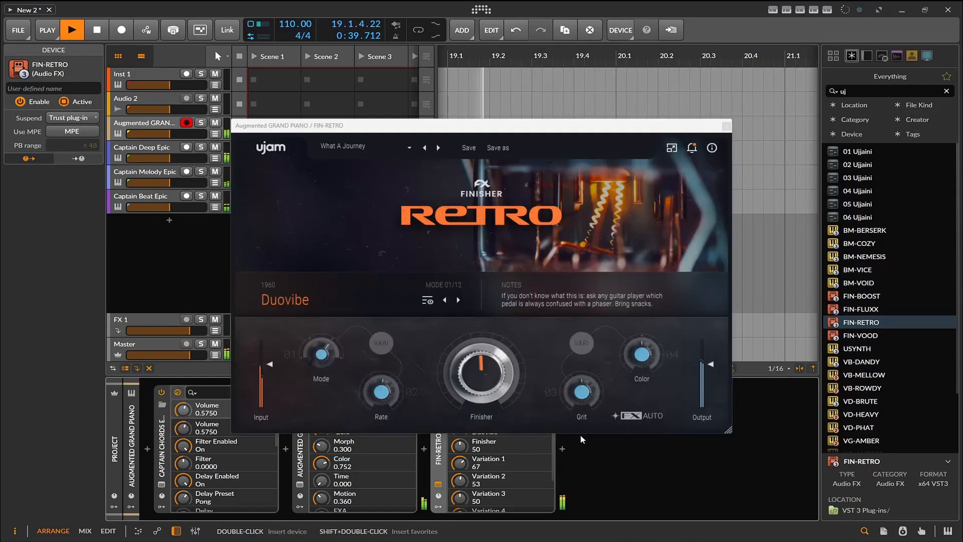
- Try a Finisher amount of 60 in FIN-RETRO, load the Wing Back Arm Chair preset and stop playback
drag(478, 379, 478, 368)
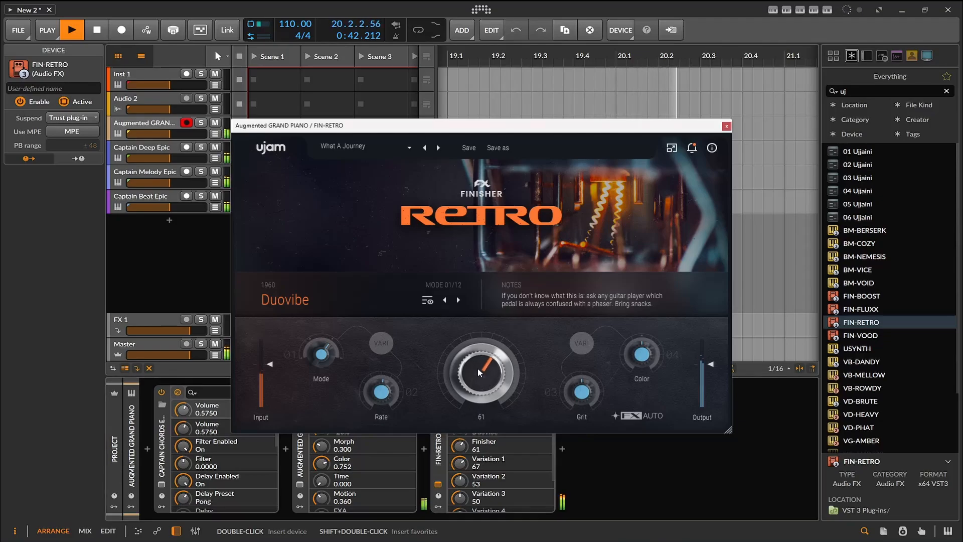
click(438, 148)
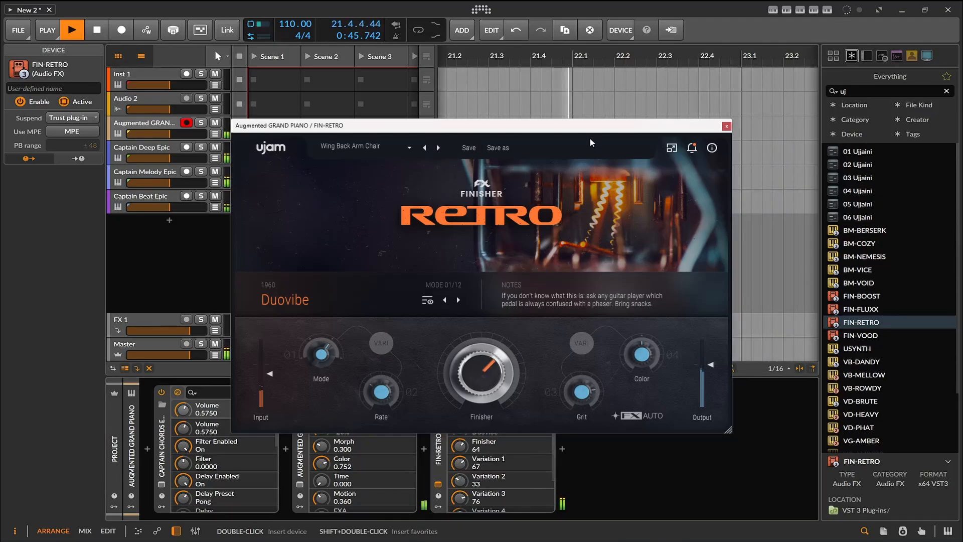
click(97, 30)
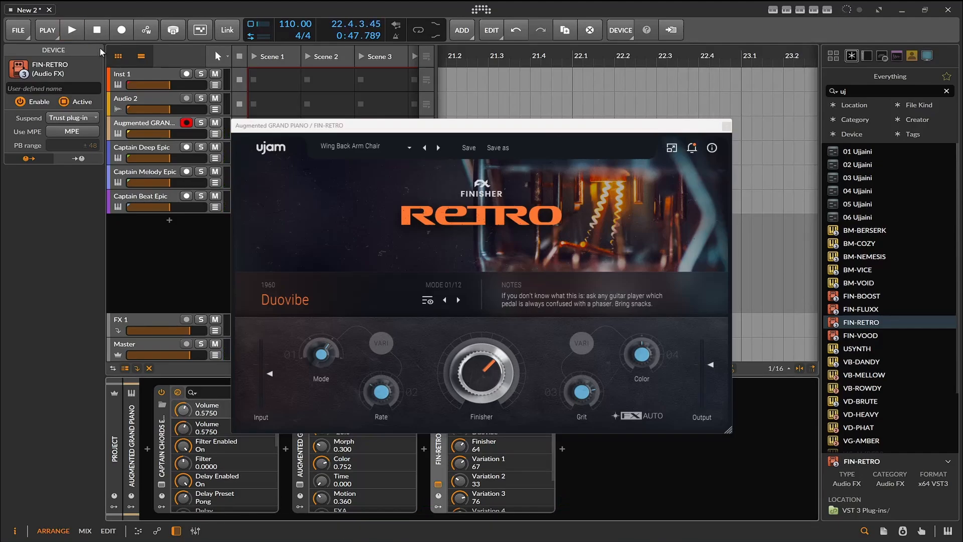
- During playback, set FIN-RETRO's Mode variation to 100, Grit to 81 and Finisher to 77, adjust Color, and close its window
click(79, 27)
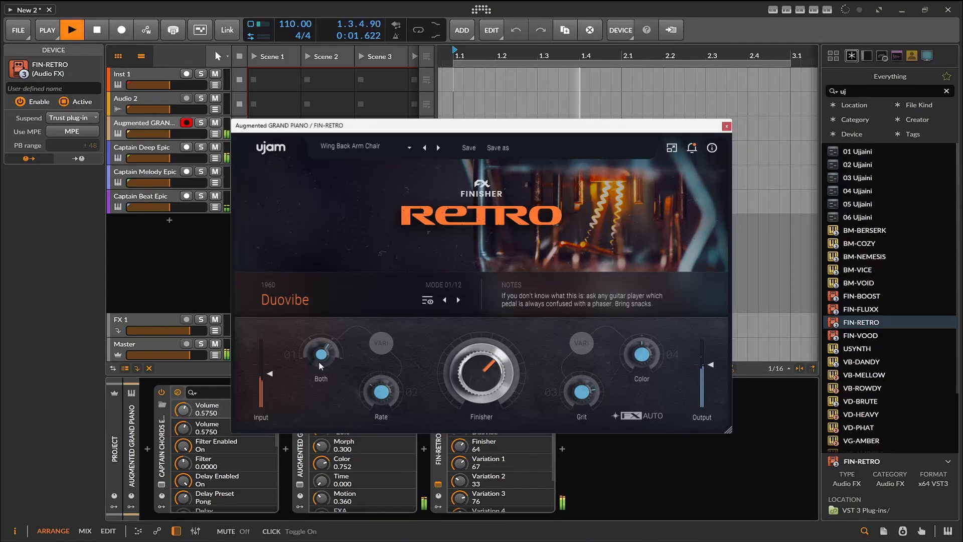
drag(319, 362, 327, 329)
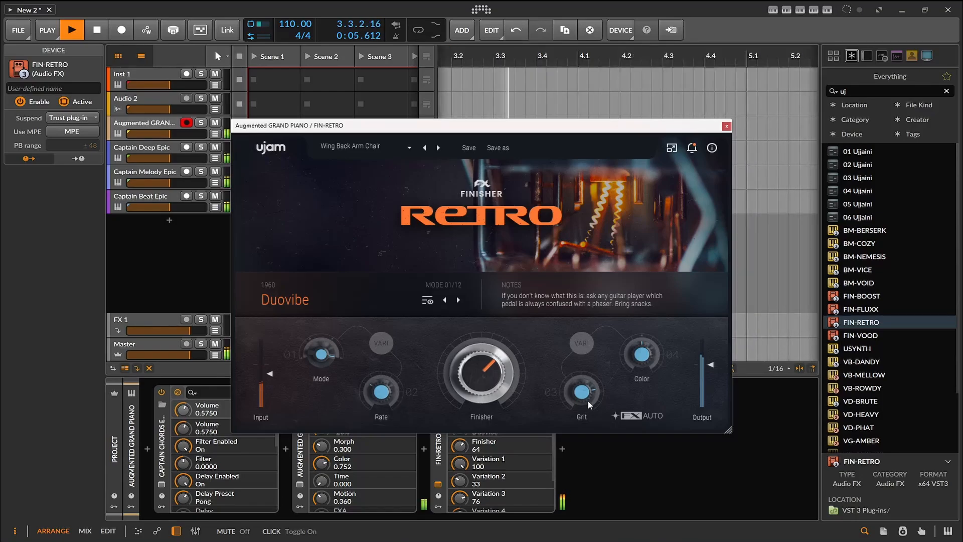
drag(586, 401, 583, 394)
drag(642, 360, 647, 345)
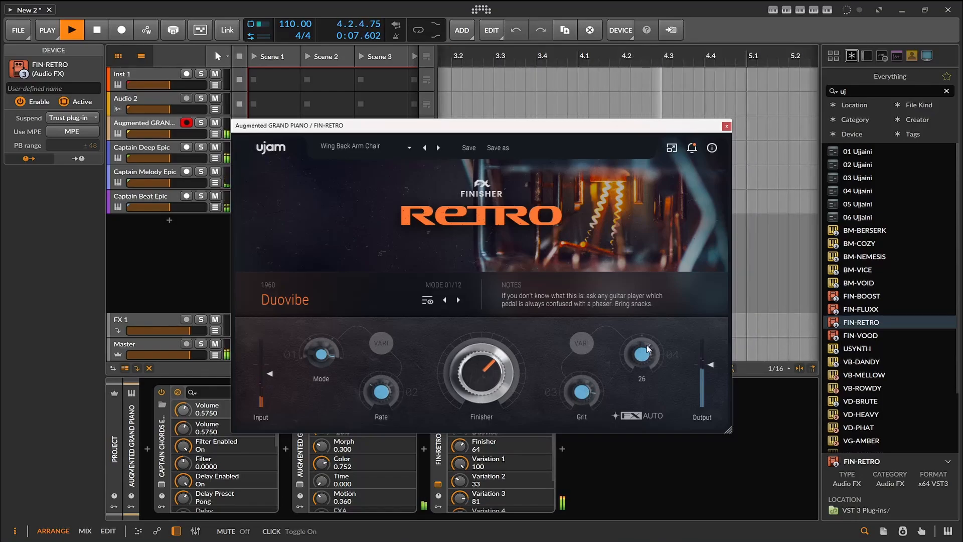
drag(486, 366, 489, 351)
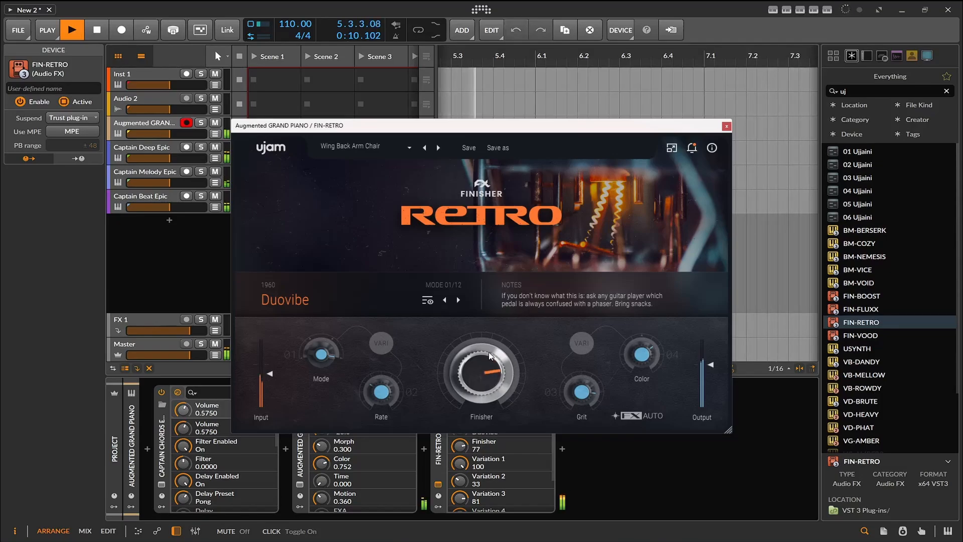
click(726, 127)
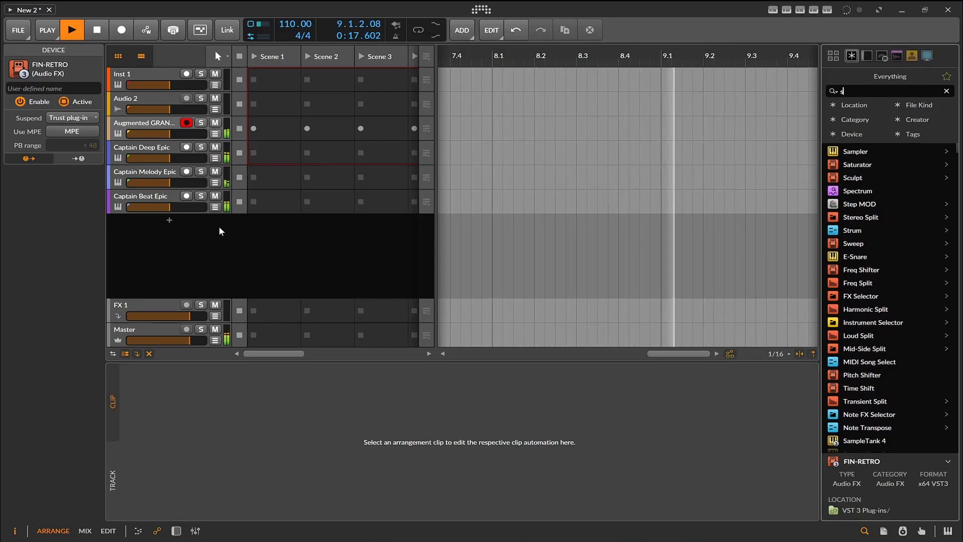
- Show the device chain again and insert the Saturator after FIN-RETRO
click(176, 531)
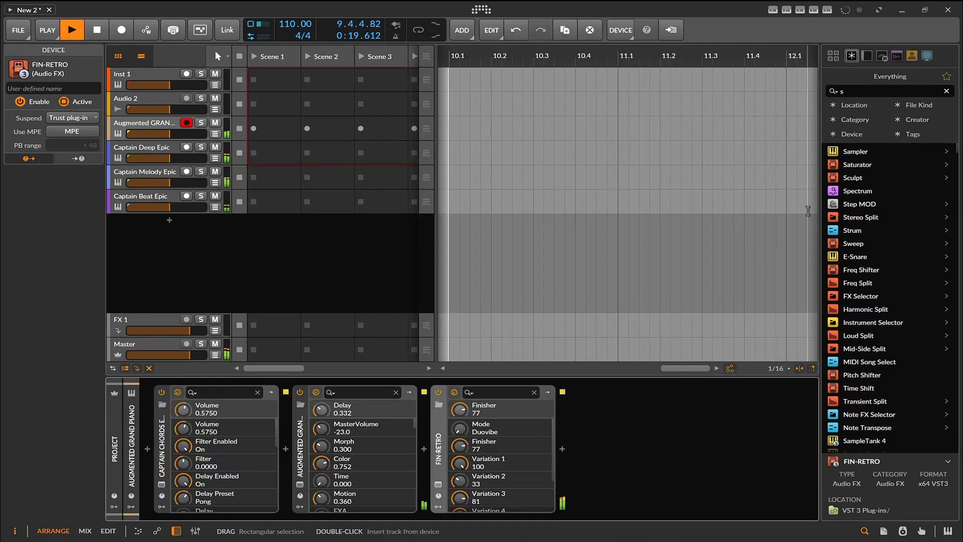
click(848, 164)
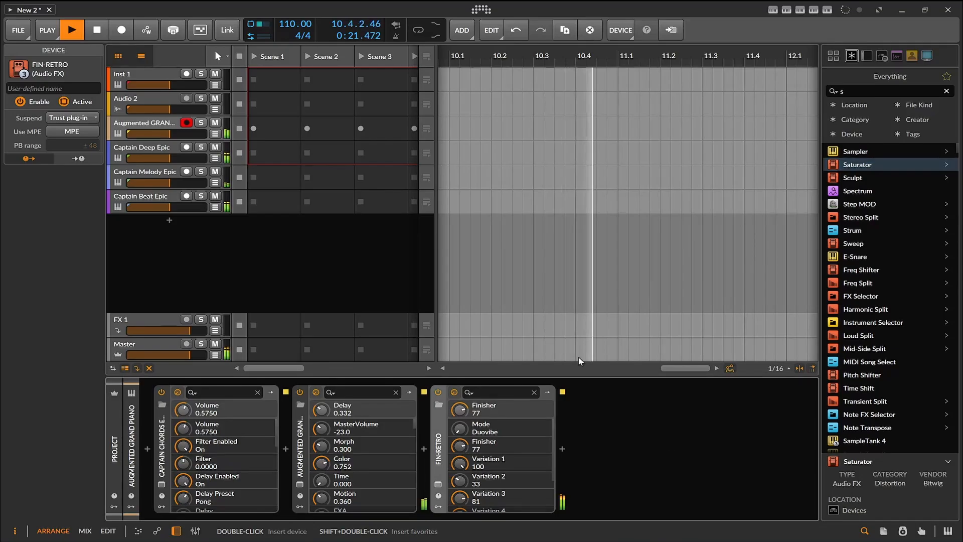
mouse_move(609, 442)
mouse_down()
mouse_move(609, 426)
mouse_move(610, 442)
mouse_up()
- Set the Saturator's Loud threshold to -15.5 dB and Loud ratio to -71.7%, raise its Drive, and stop playback
drag(622, 518, 745, 519)
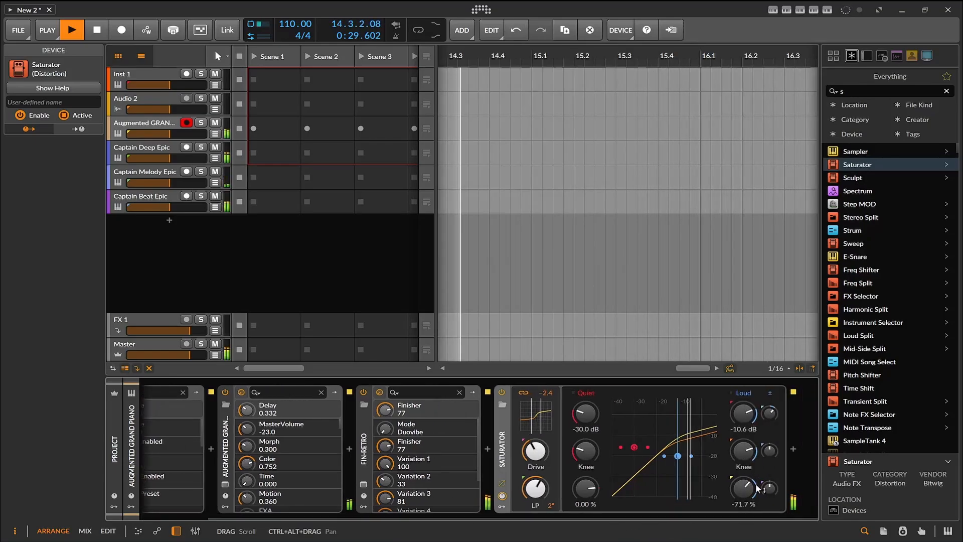
drag(746, 433, 746, 442)
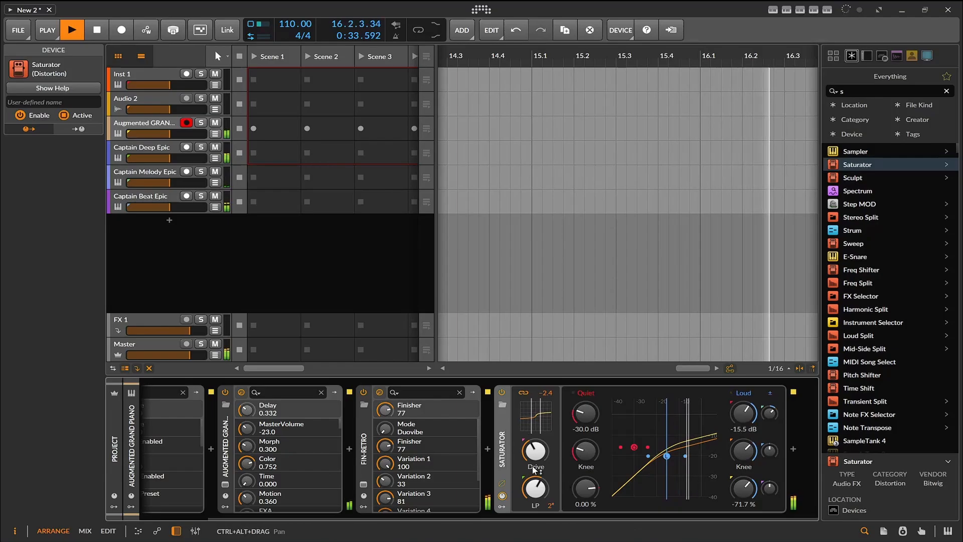
drag(532, 465, 532, 447)
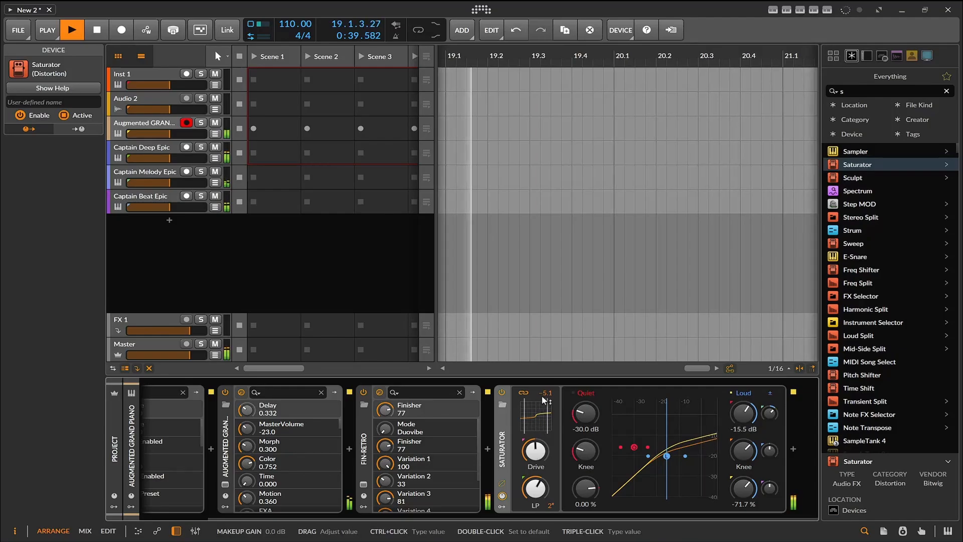
drag(432, 516, 330, 518)
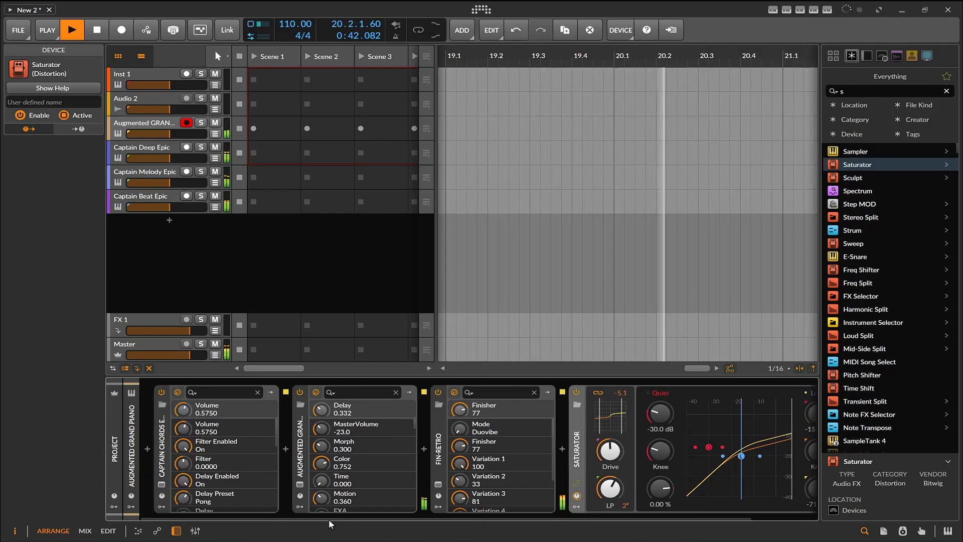
click(99, 29)
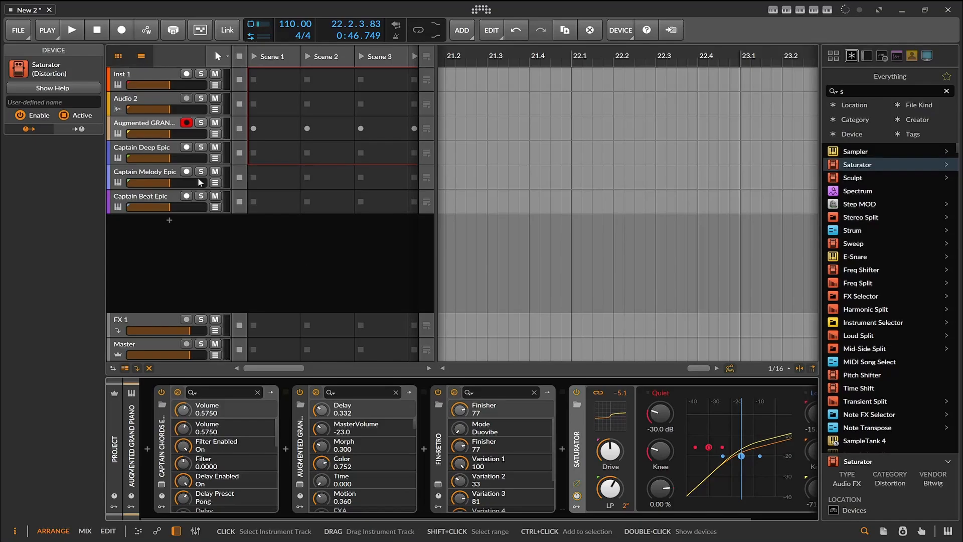
- Export the Captain Chords MIDI to bar 1 of the Augmented Grand Piano track, import its tempo automation, and close the plugin window
click(159, 124)
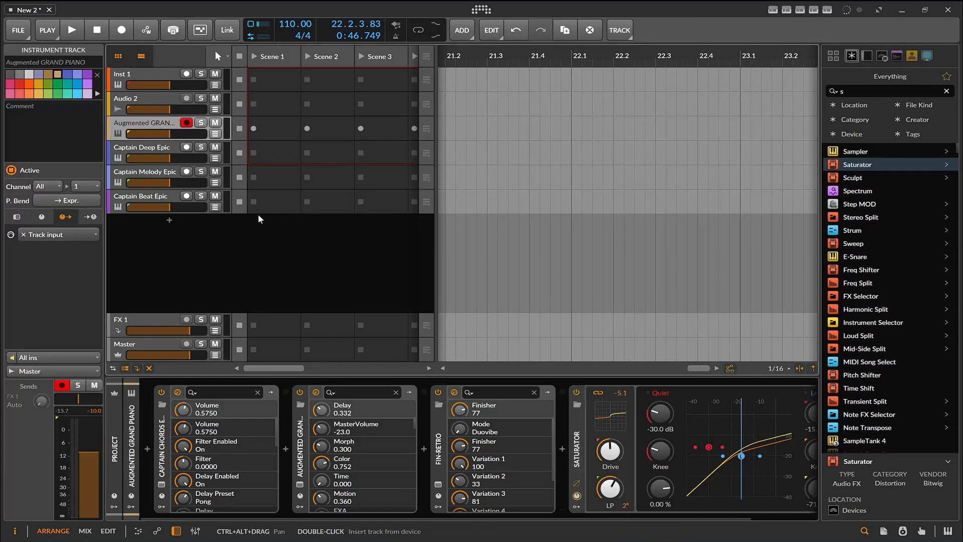
click(161, 486)
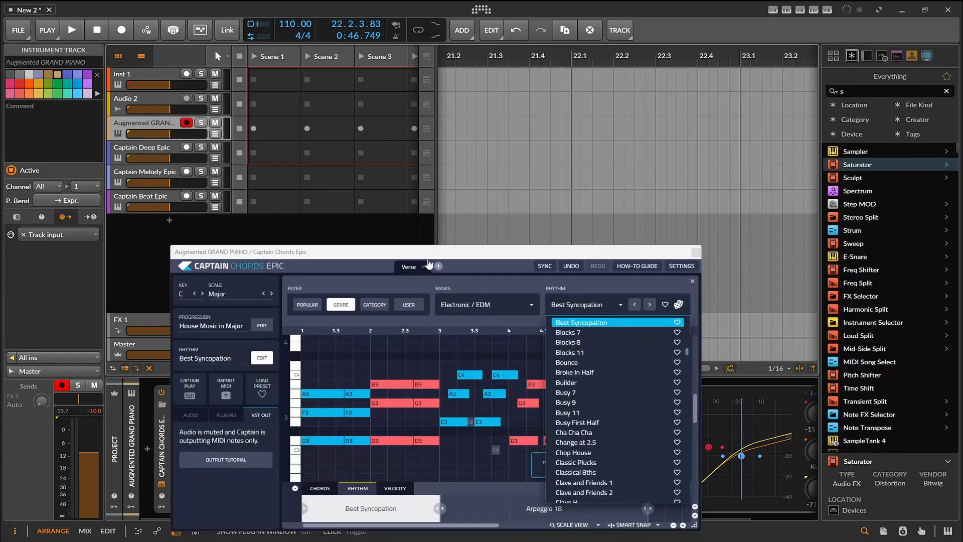
click(433, 261)
drag(431, 255, 349, 235)
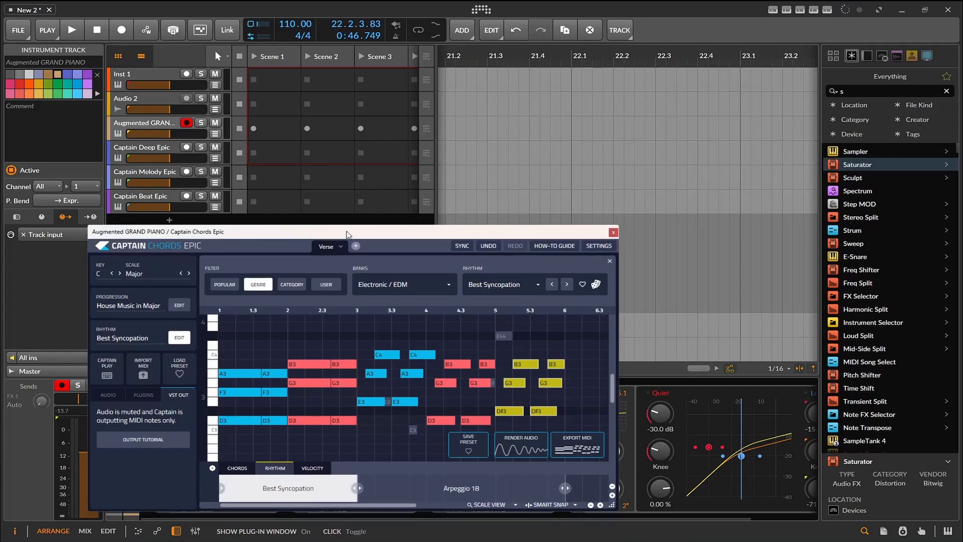
mouse_move(572, 452)
mouse_down()
mouse_move(531, 295)
mouse_move(447, 124)
mouse_move(424, 127)
mouse_move(441, 130)
mouse_up()
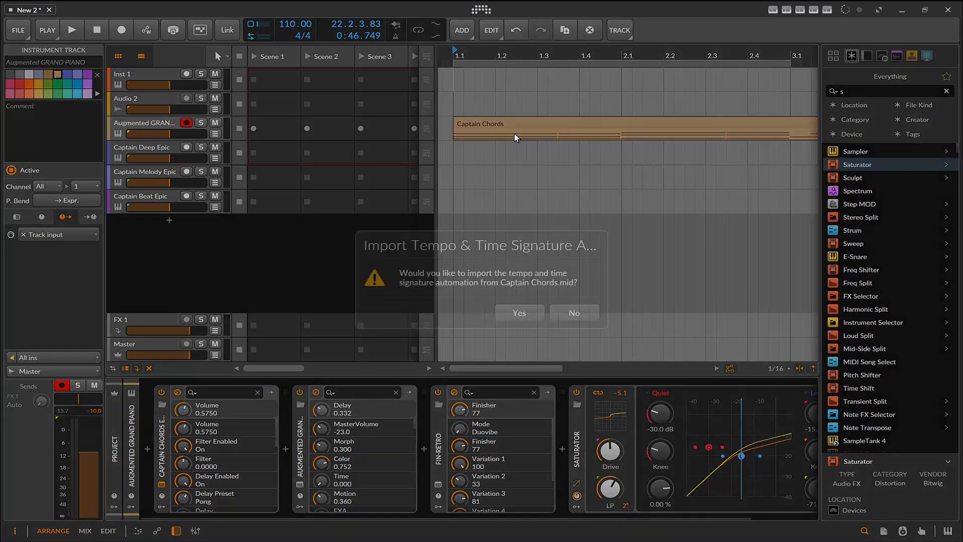
click(519, 313)
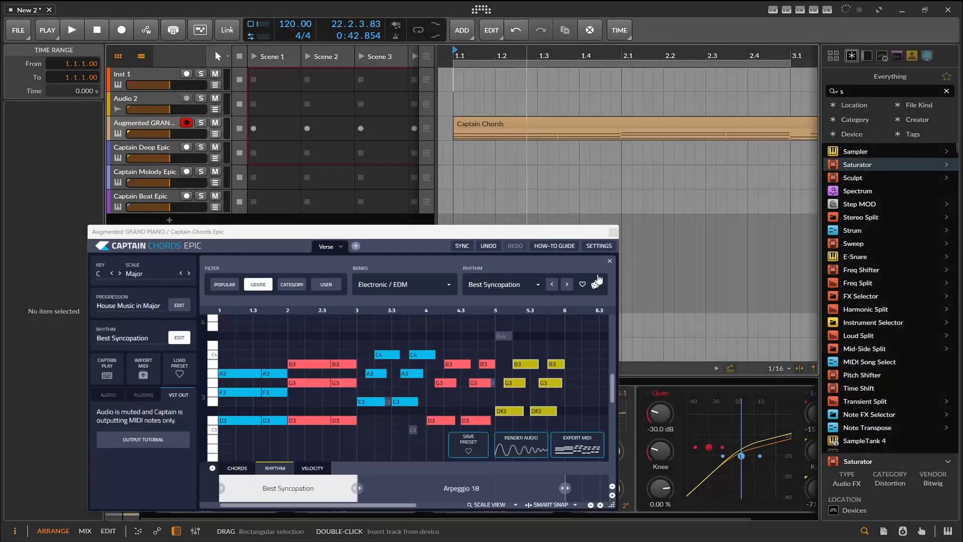
click(612, 233)
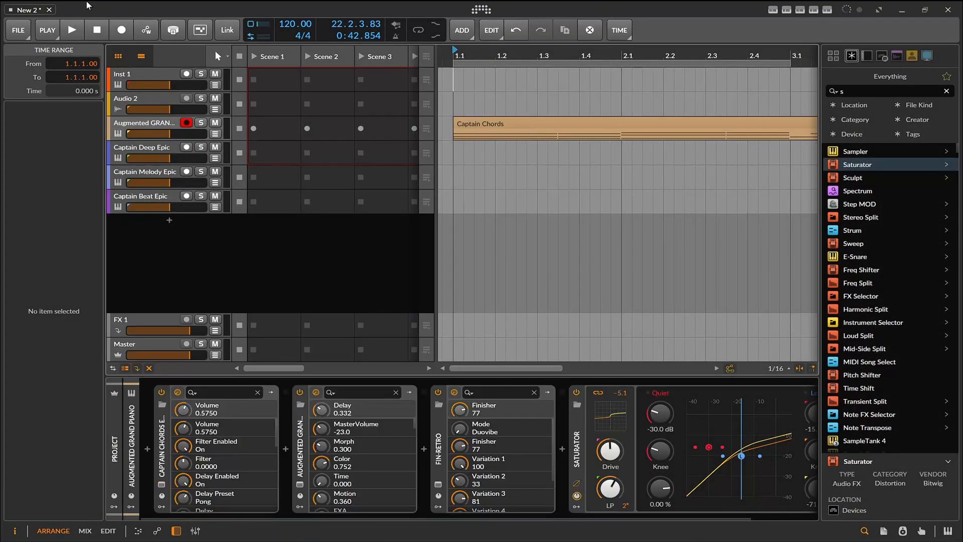
- Play the arrangement from the start to hear the exported Captain Chords clip with the other tracks
click(72, 30)
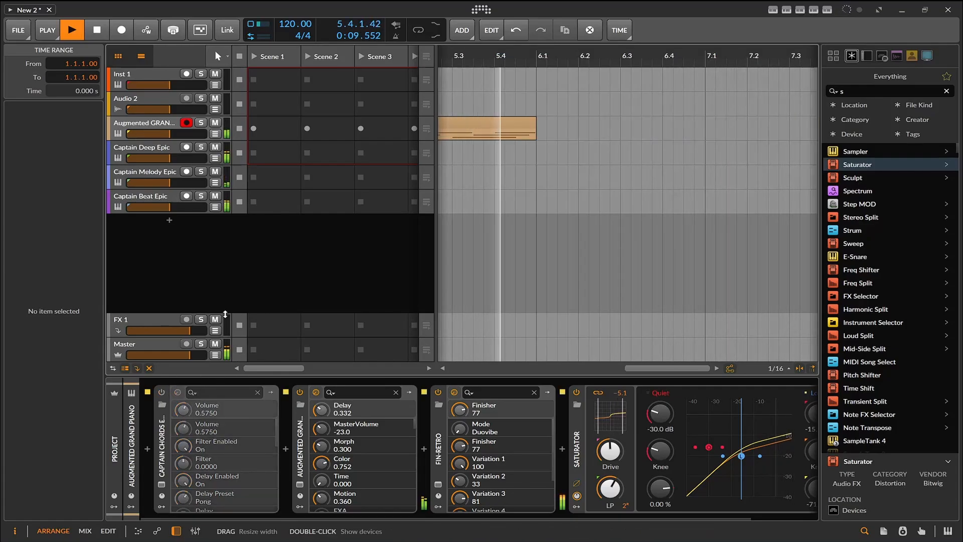
click(98, 31)
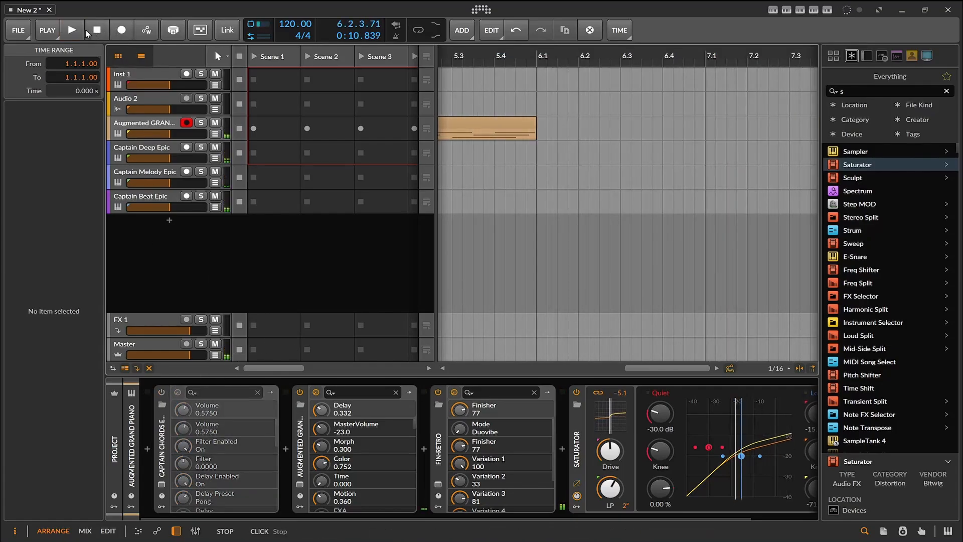
click(72, 30)
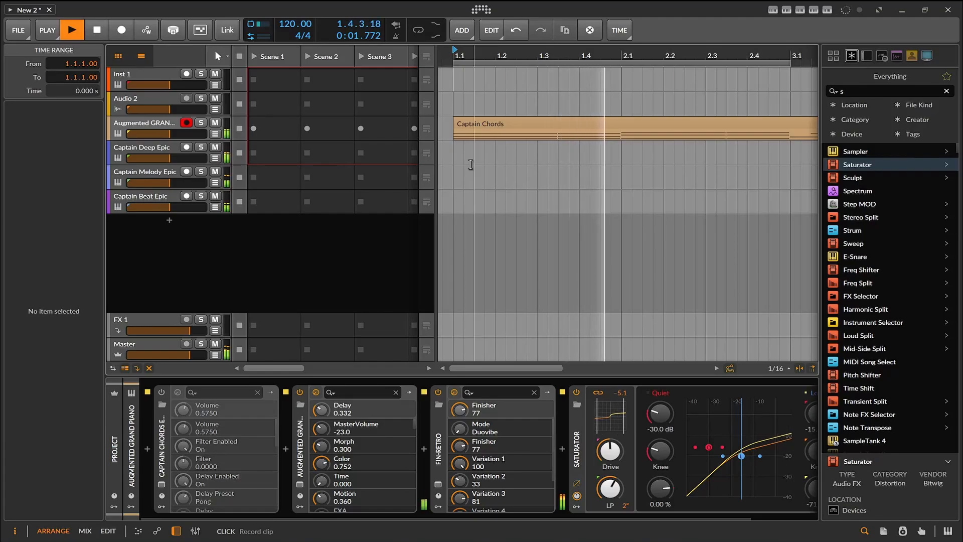
scroll(495, 165, down, 3)
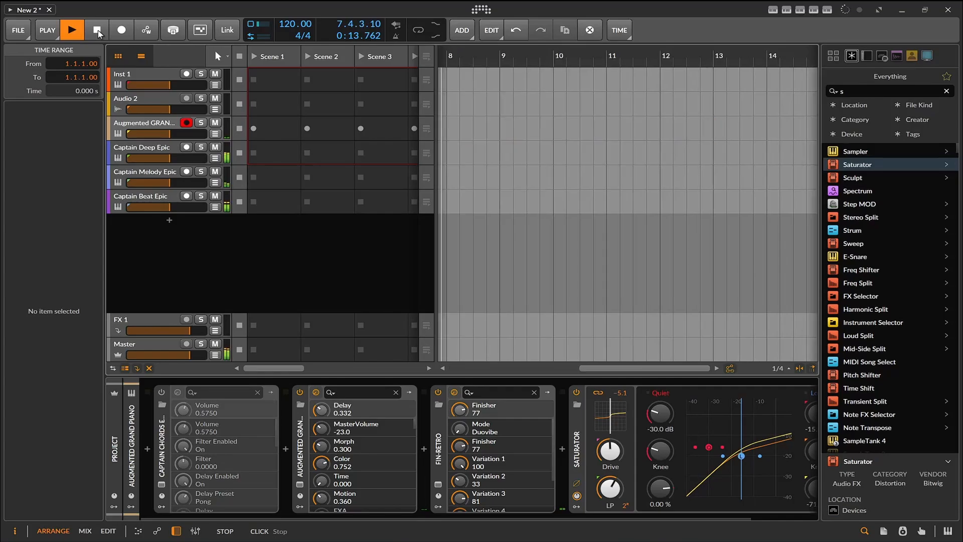
scroll(478, 155, down, 3)
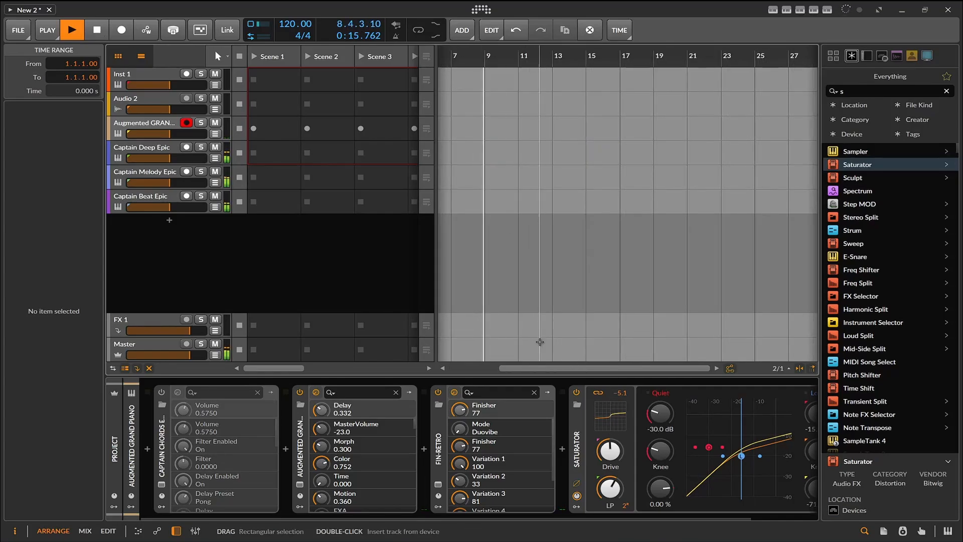
drag(539, 368, 481, 369)
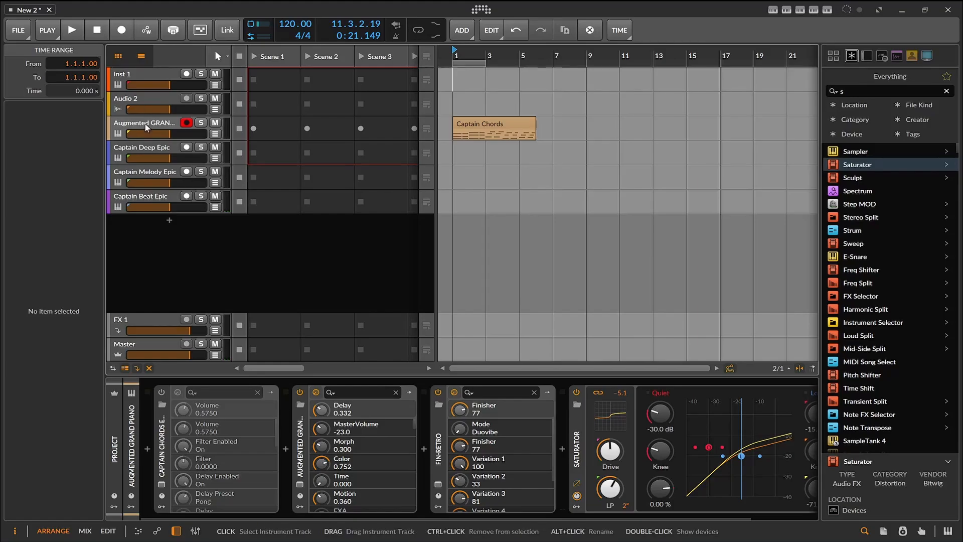
- Set an 8-bar loop region starting at bar 1, enable the transport loop, and start playback
click(165, 126)
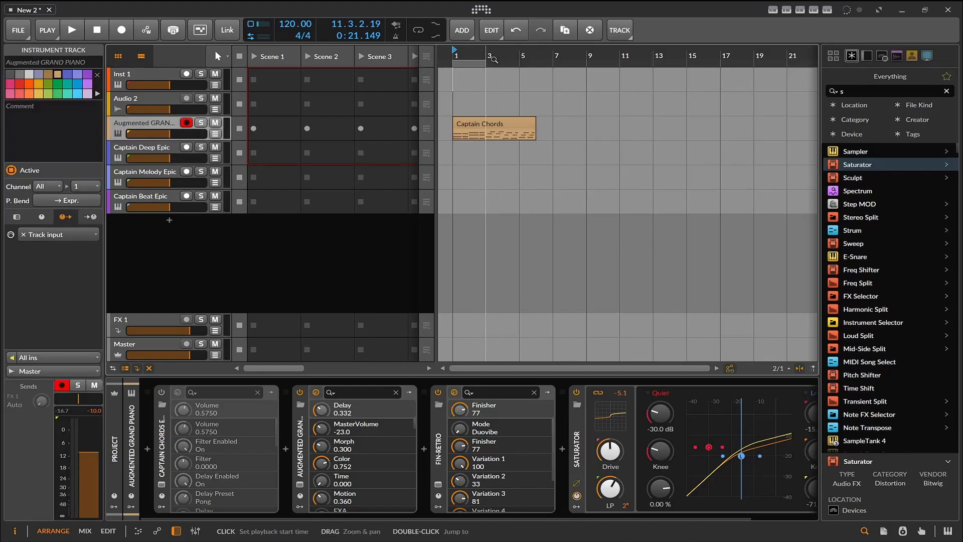
click(490, 62)
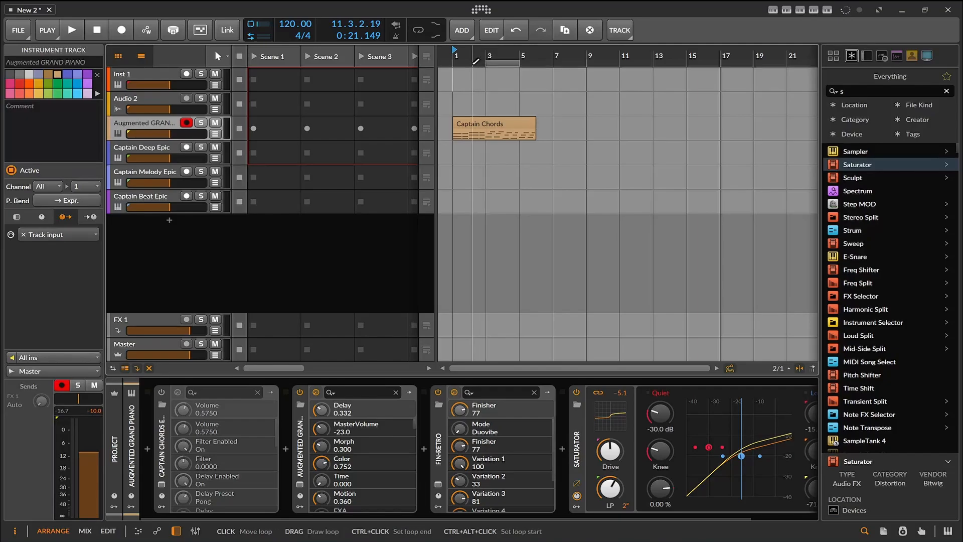
click(472, 62)
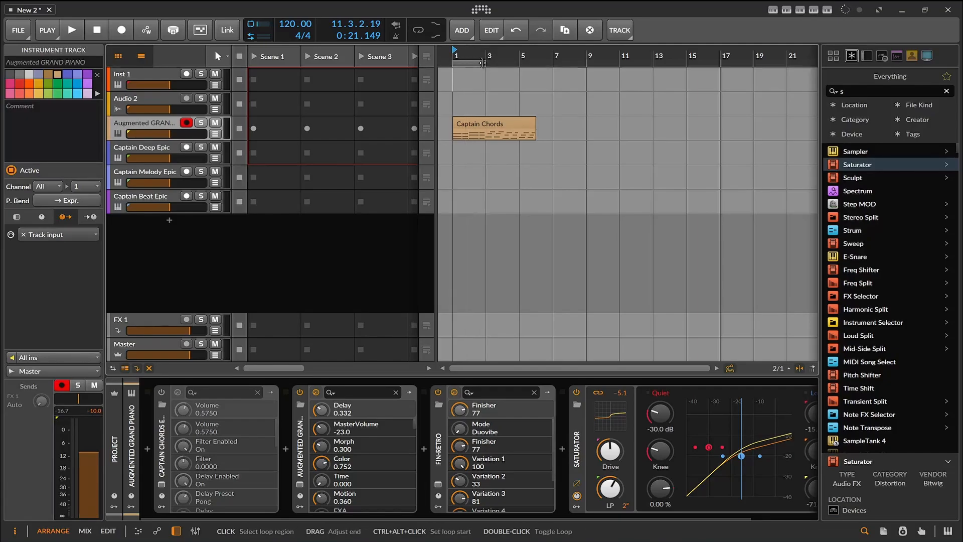
drag(486, 63, 577, 82)
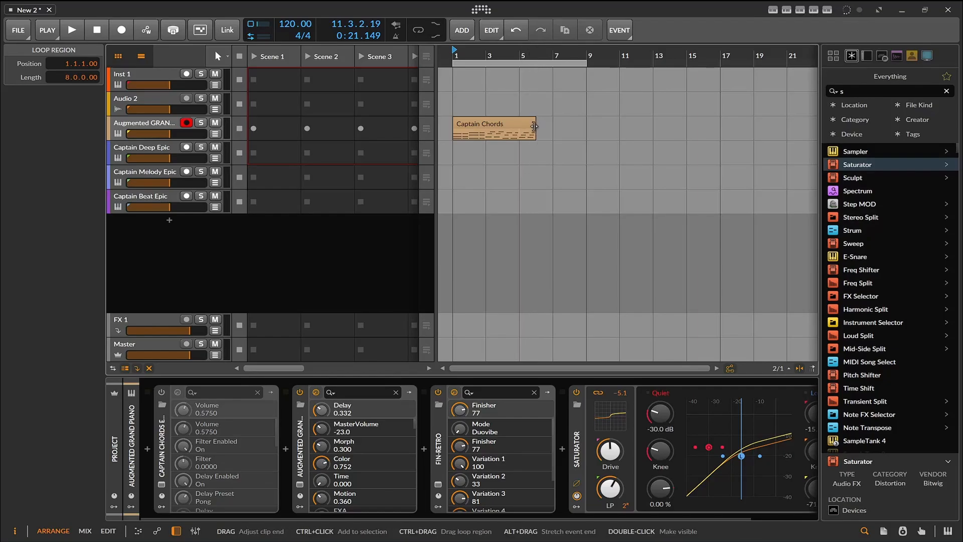
click(419, 31)
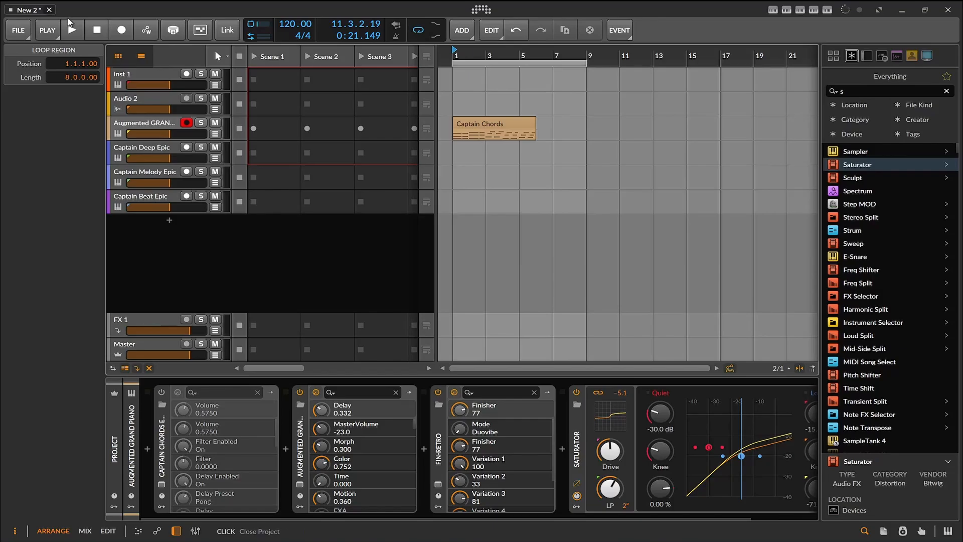
click(75, 28)
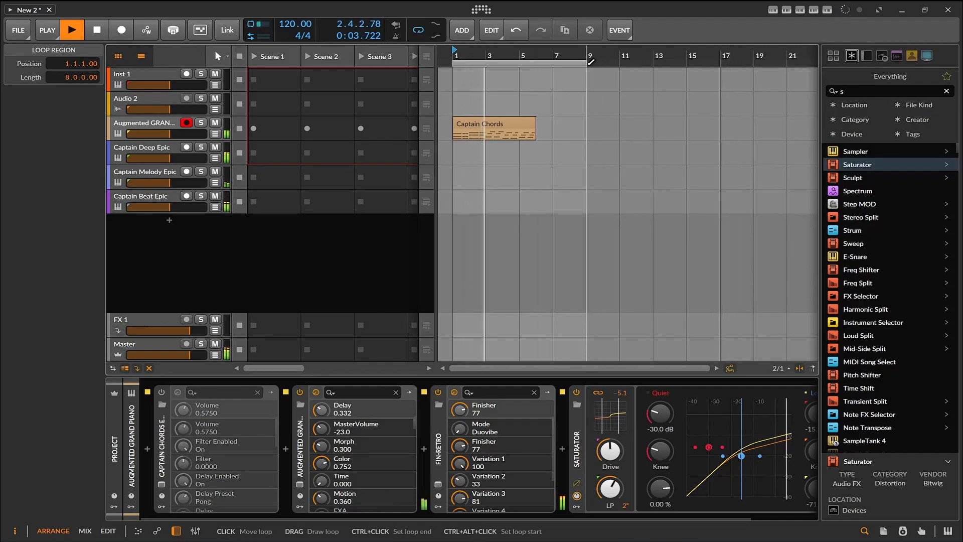
- Extend the loop region to 11 bars during playback, and stop the transport
drag(591, 62, 621, 62)
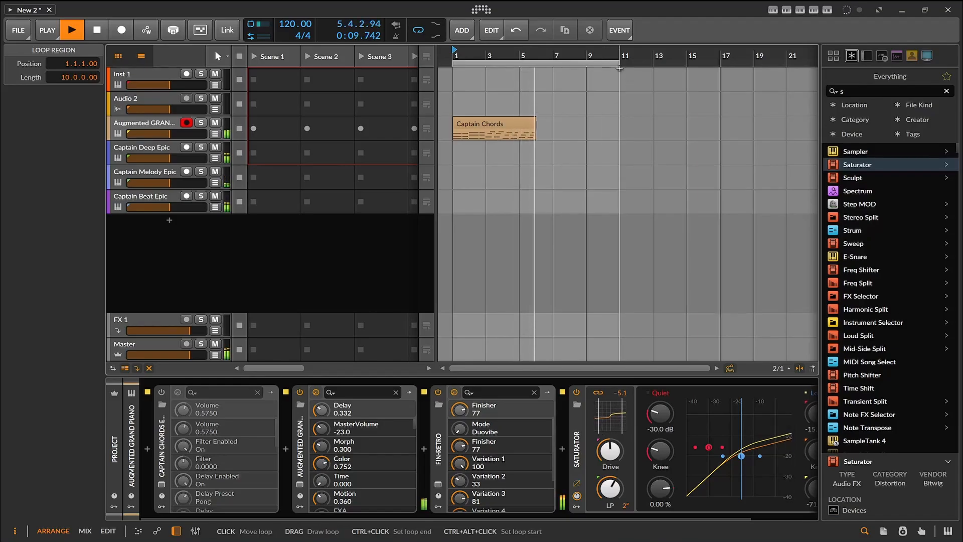
scroll(618, 70, up, 1)
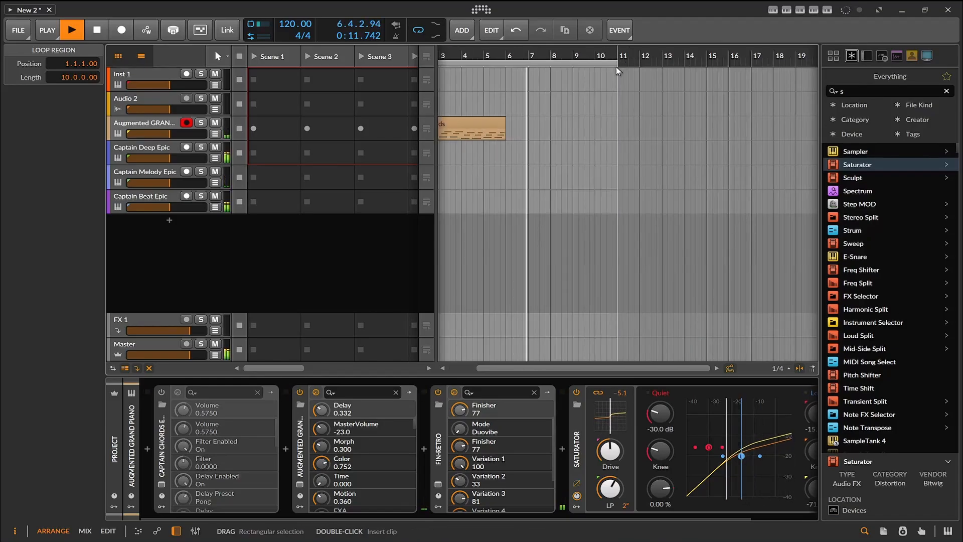
drag(618, 71, 640, 70)
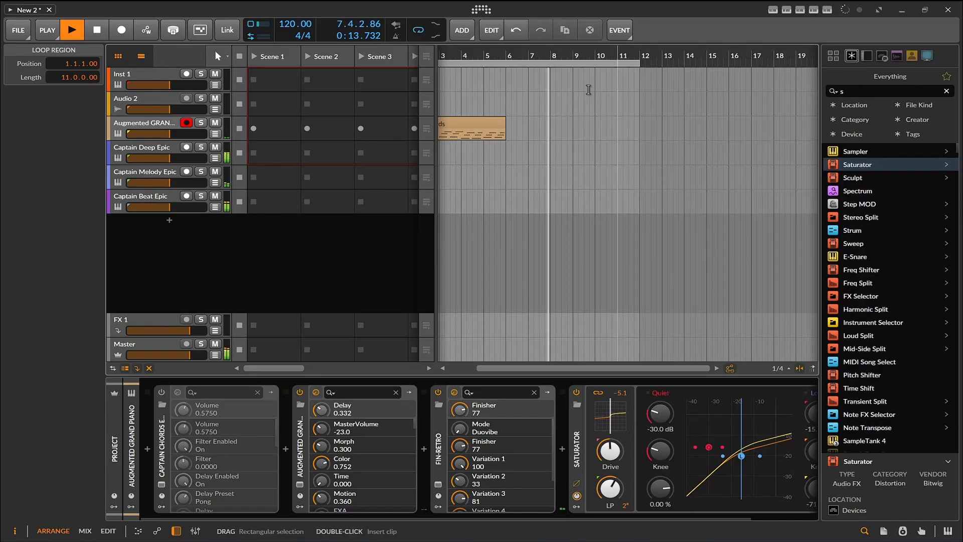
drag(561, 369, 533, 369)
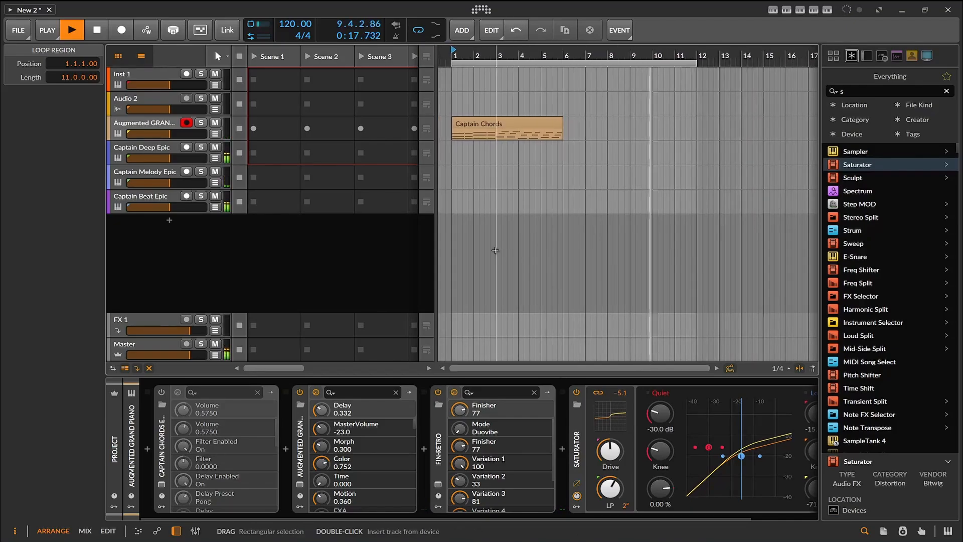
click(103, 33)
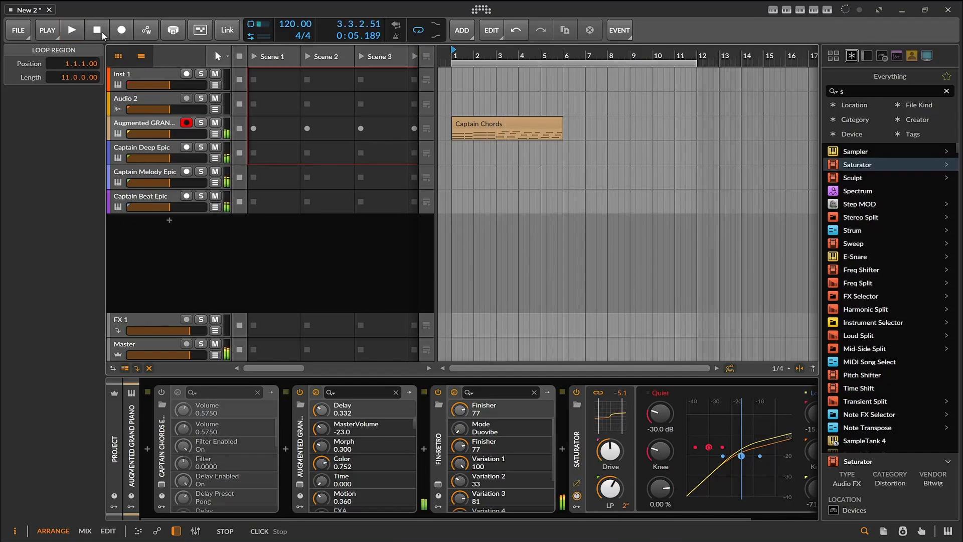
- Export the Captain Melody MIDI to bar 1 of the Captain Melody Epic track without importing its tempo automation
click(144, 151)
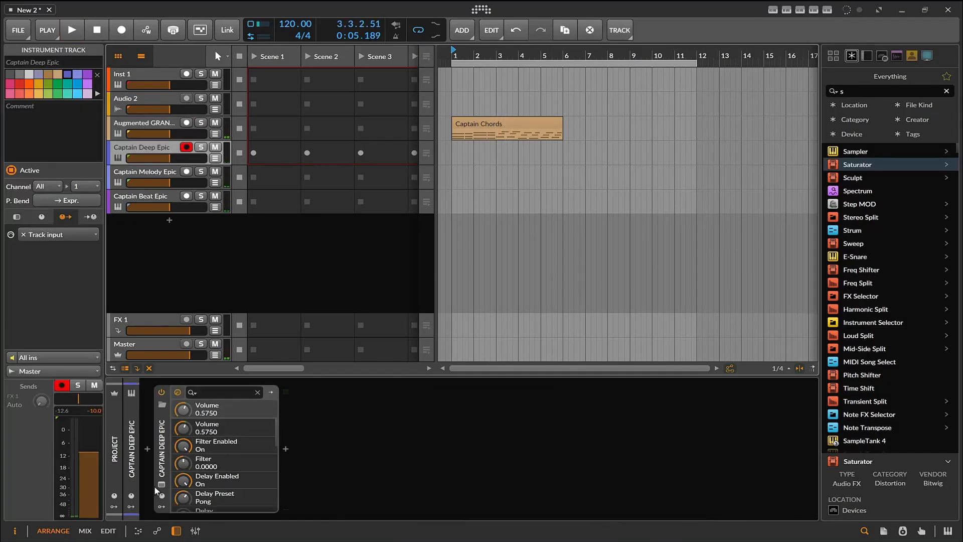
click(143, 176)
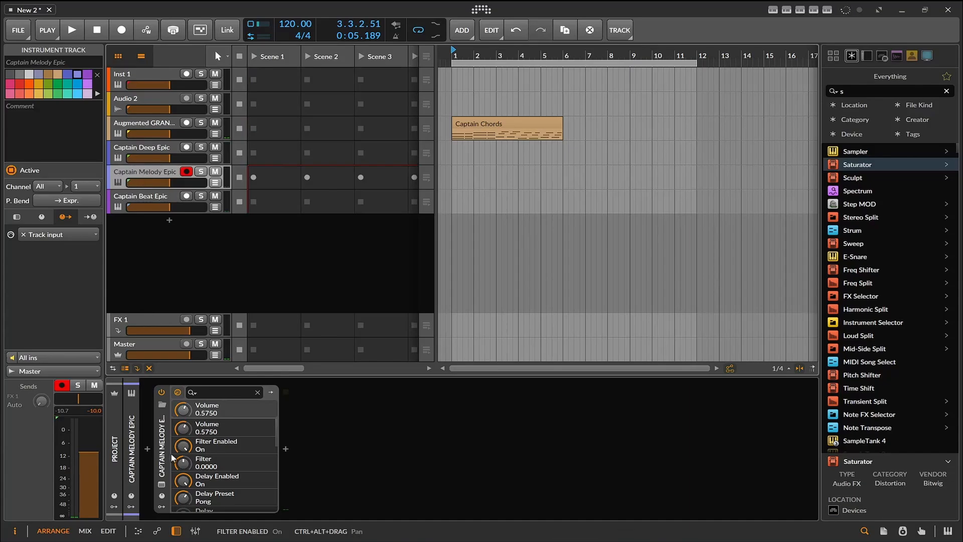
click(159, 491)
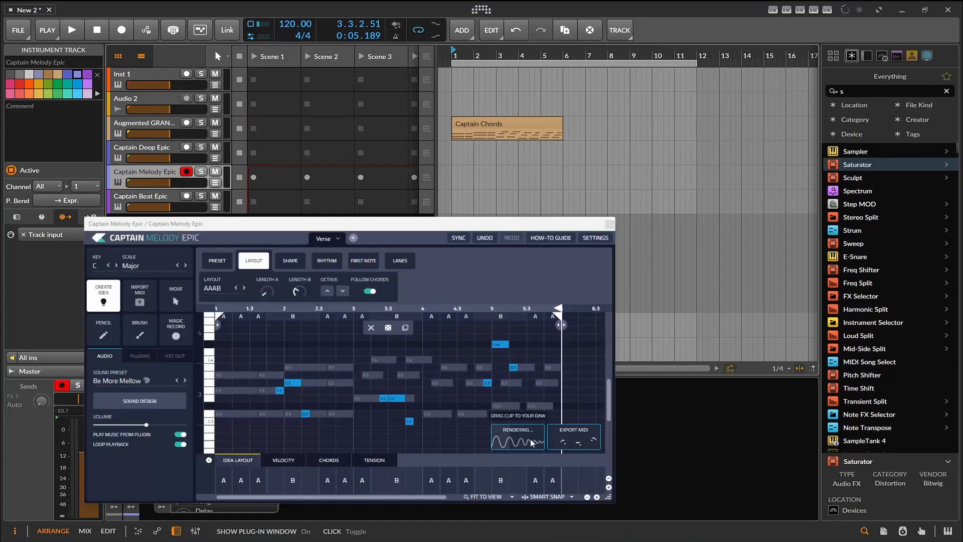
mouse_move(564, 442)
mouse_down()
mouse_move(511, 201)
mouse_move(455, 173)
mouse_up()
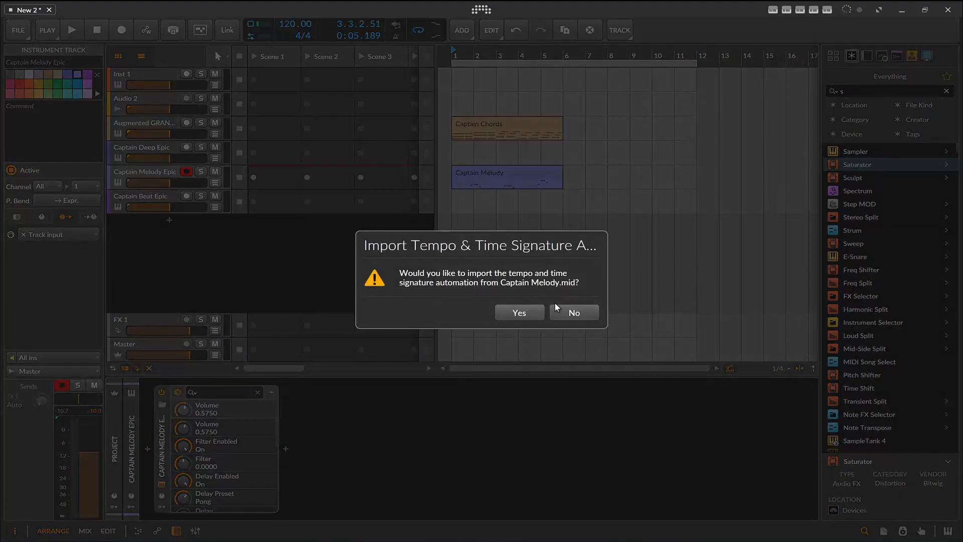
click(571, 313)
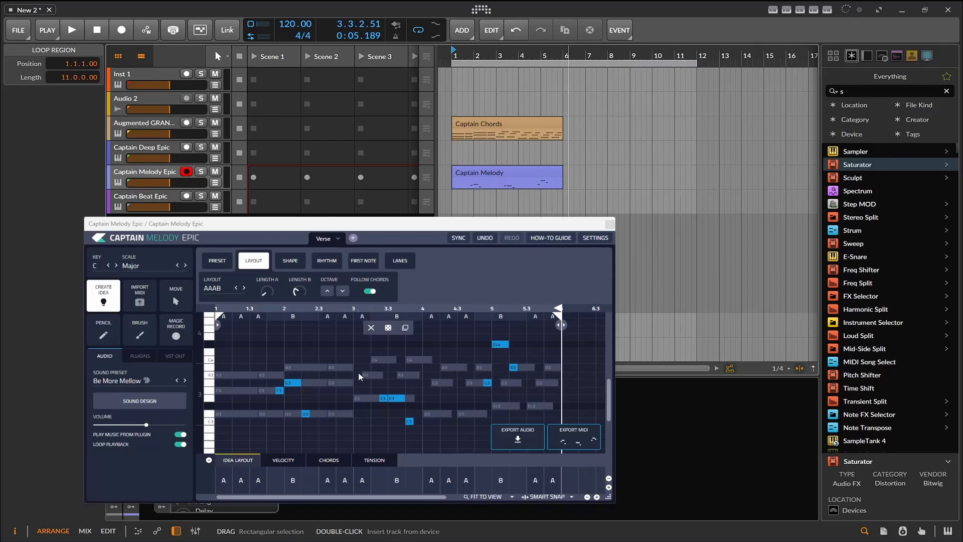
- Raise the melody by one octave and set Length A to One Bar in Captain Melody's layout settings
click(326, 261)
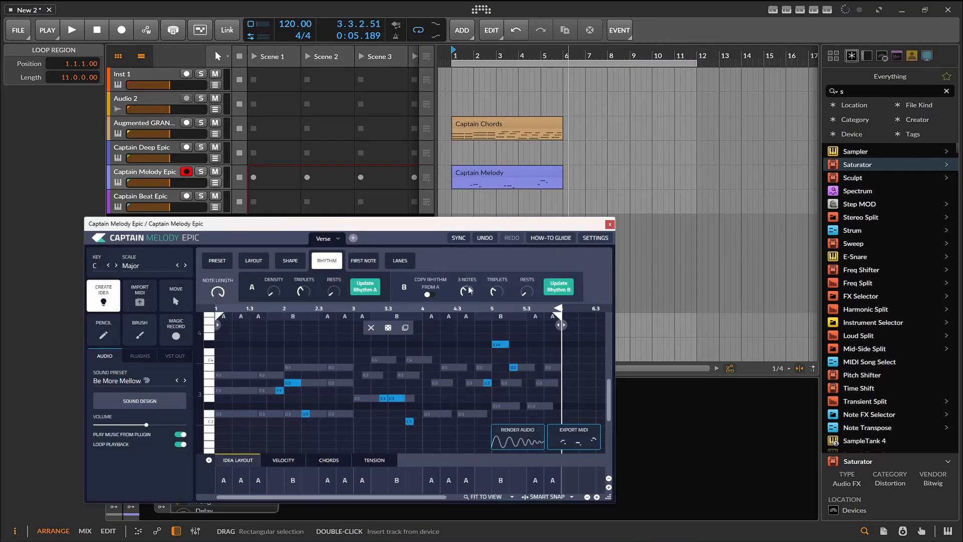
click(253, 261)
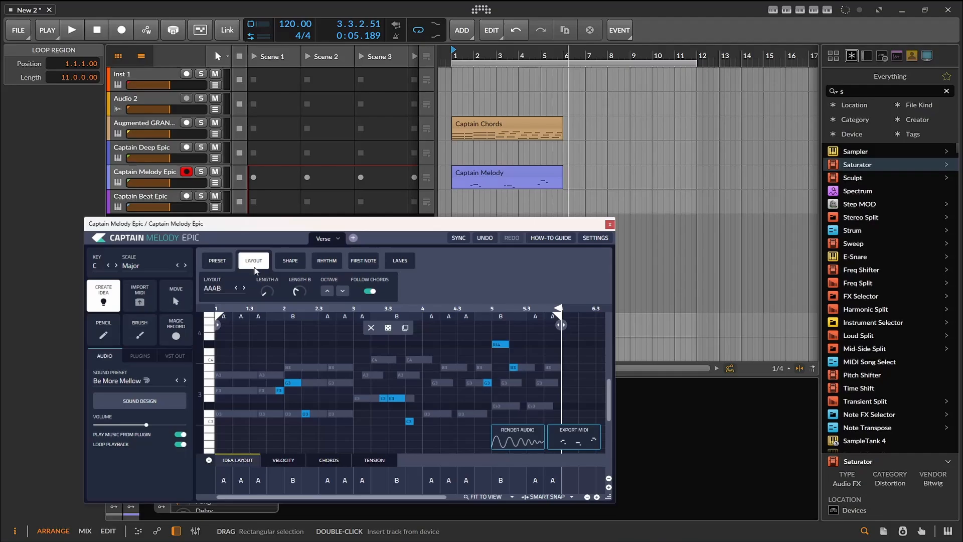
click(327, 292)
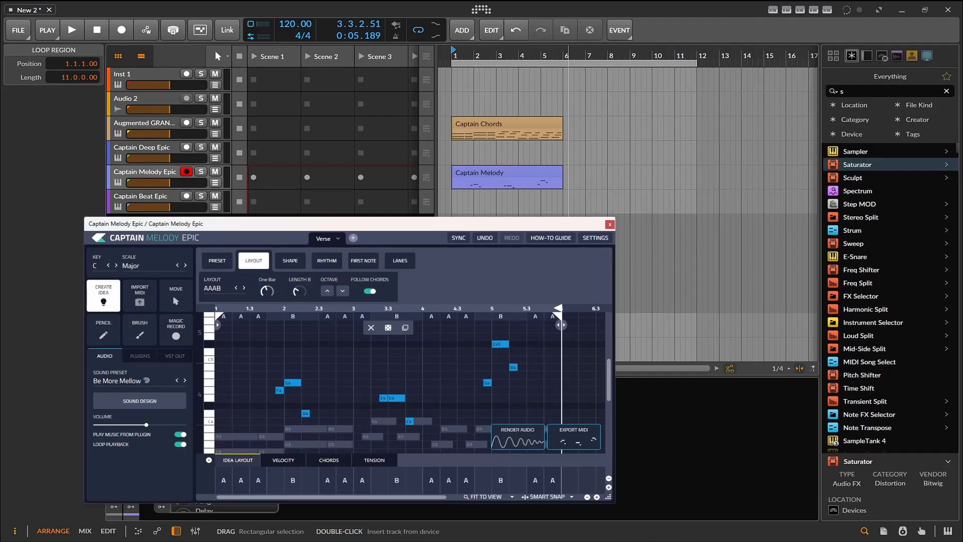
drag(267, 291, 464, 299)
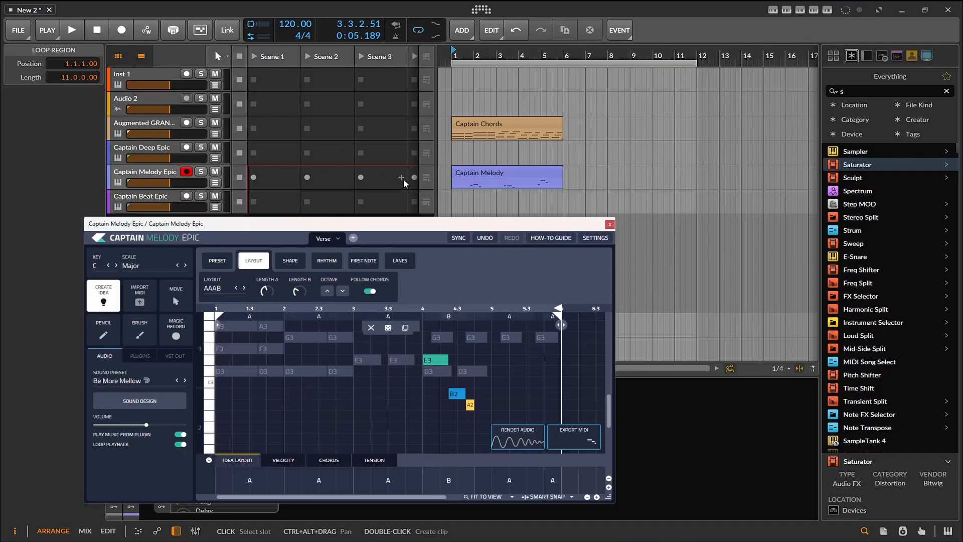
- Move the Captain Melody clip to bar 6 on its track and play the arrangement from the start
drag(476, 173, 588, 176)
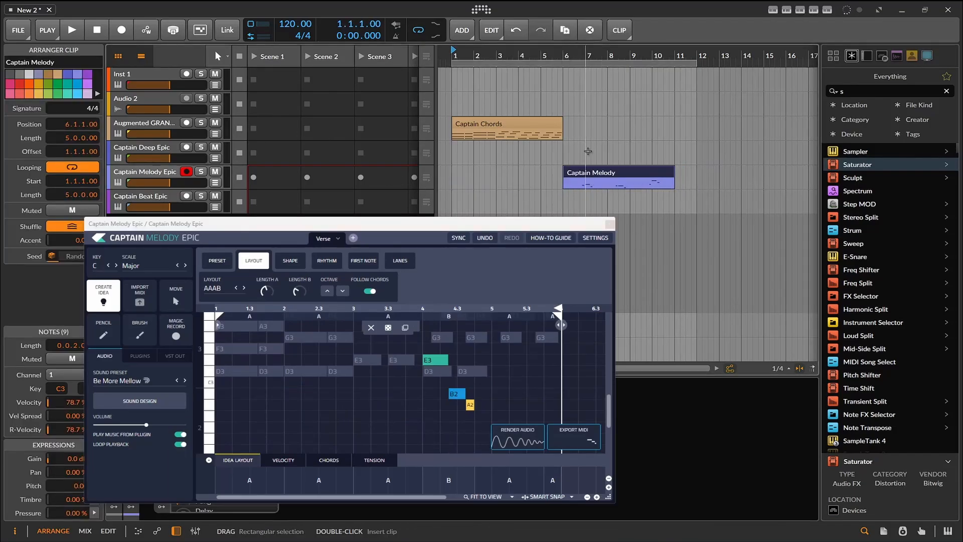
click(71, 31)
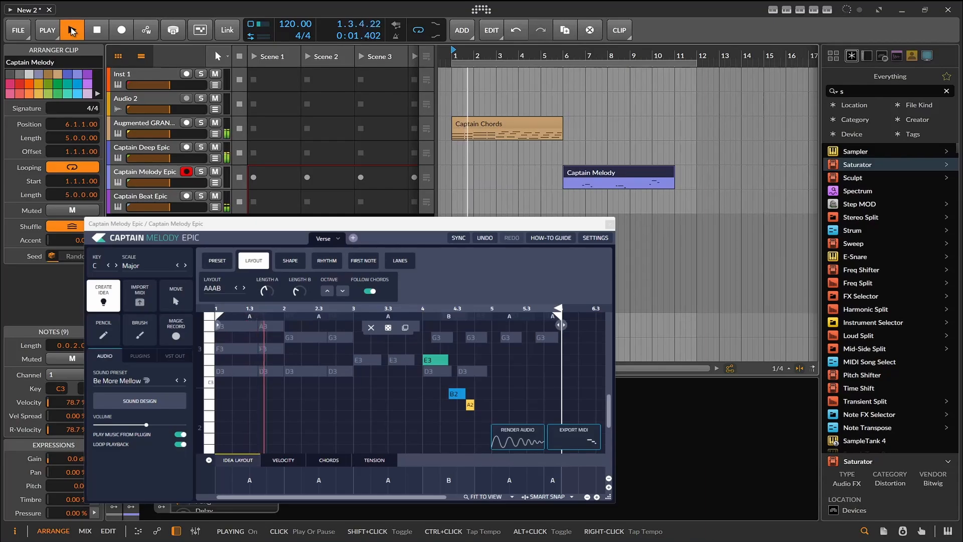
scroll(369, 359, up, 2)
scroll(369, 359, down, 1)
scroll(369, 359, up, 3)
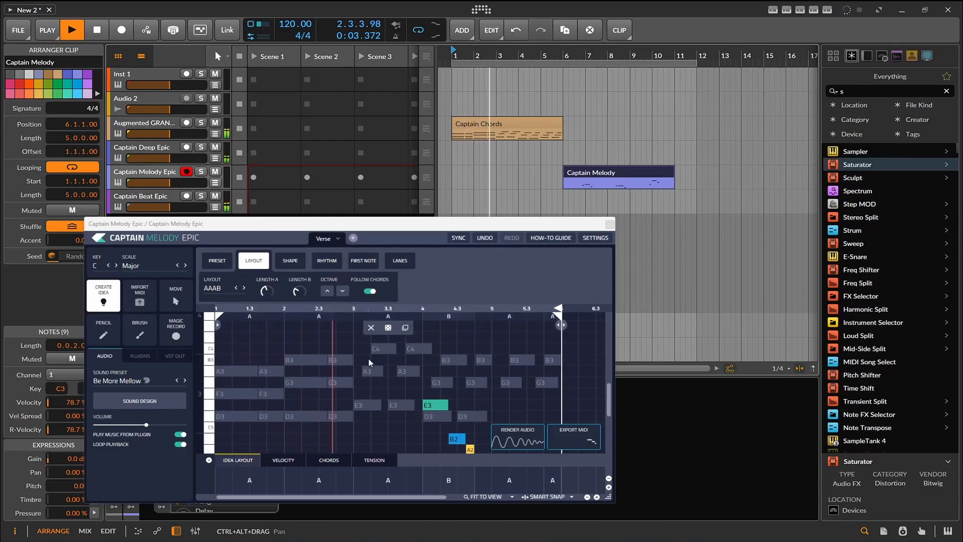
- Randomize all notes of the Captain Melody idea box several times while the arrangement plays
scroll(369, 359, down, 2)
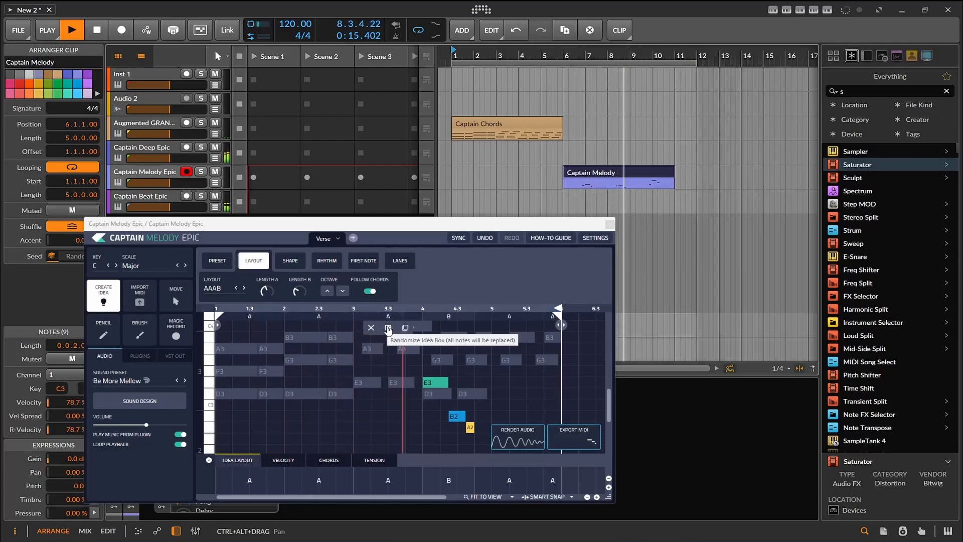
click(388, 329)
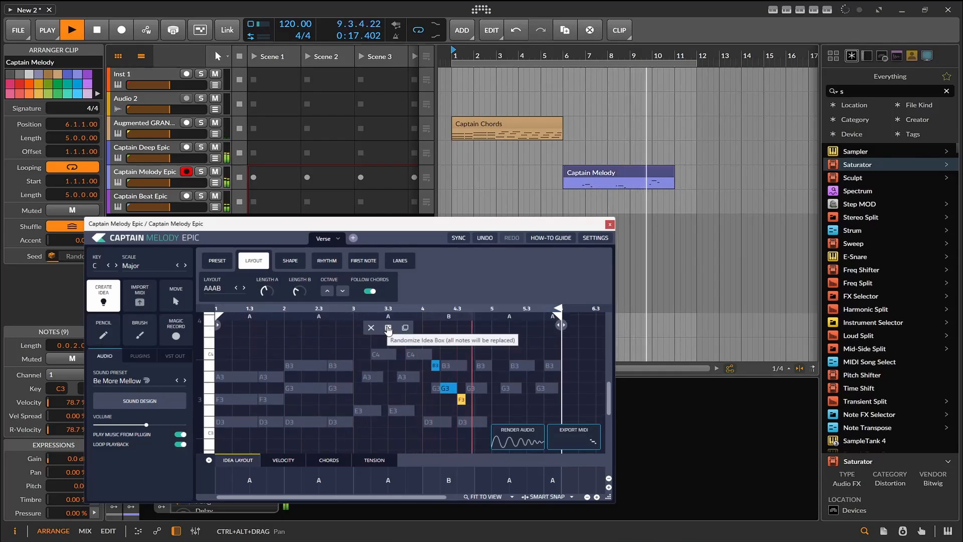
click(388, 329)
click(388, 329)
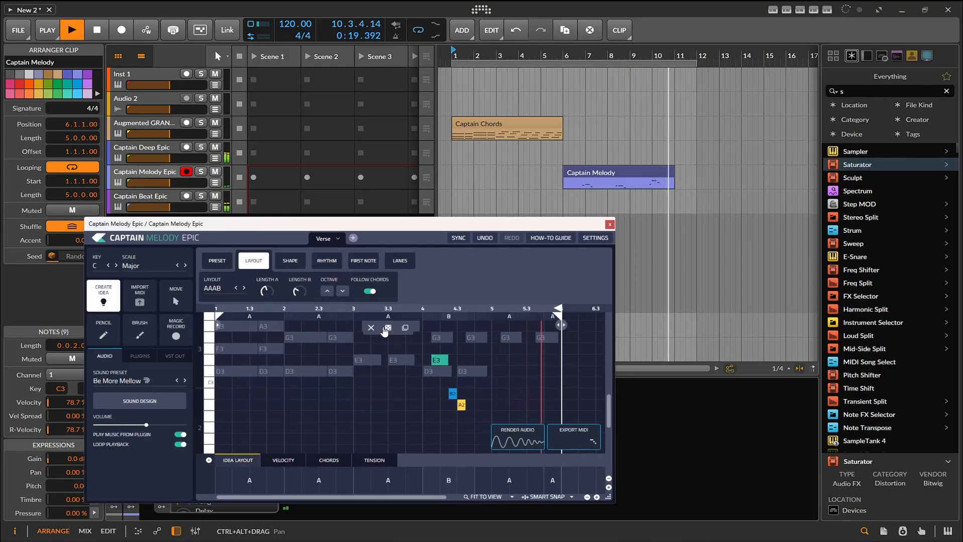
- Regenerate the Captain Melody idea with a shorter Length A and Follow Chords turned off
drag(265, 295, 281, 339)
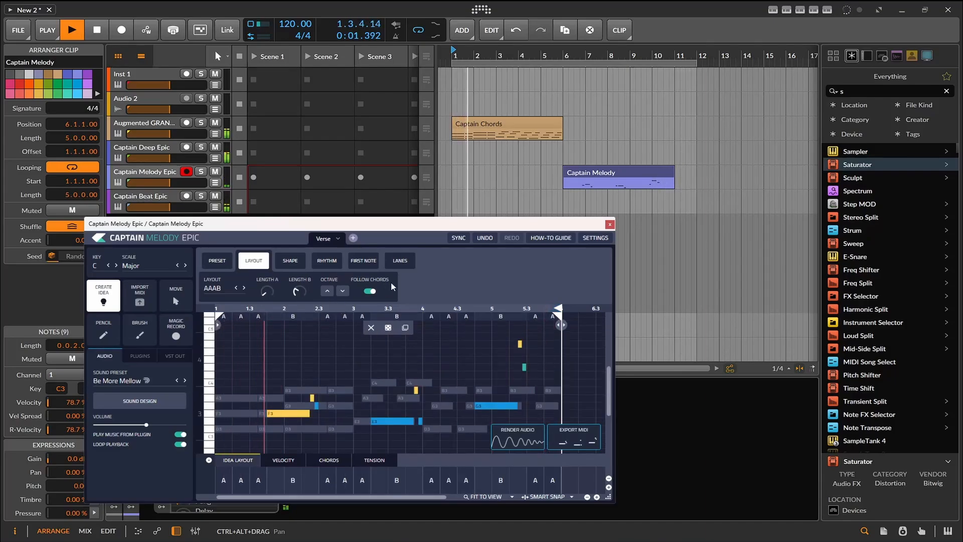
click(371, 292)
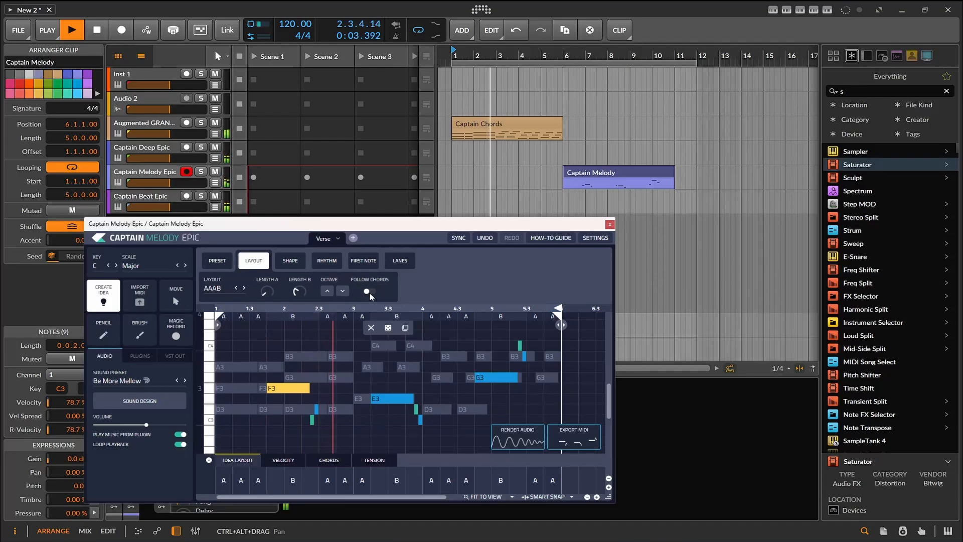
click(389, 329)
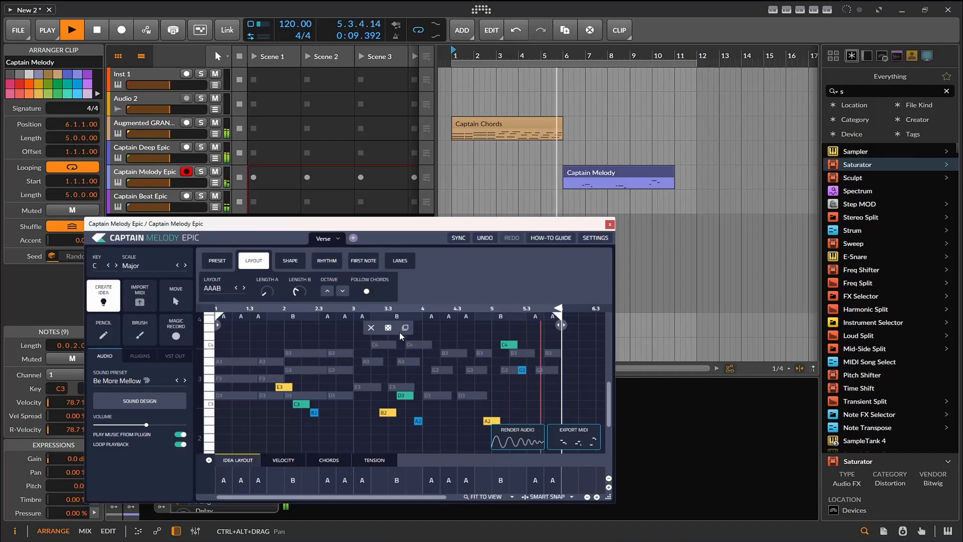
- Export the new melody MIDI to bar 1 of the Captain Melody Epic track without importing tempo and time signature automation
drag(572, 443, 456, 171)
drag(451, 171, 451, 171)
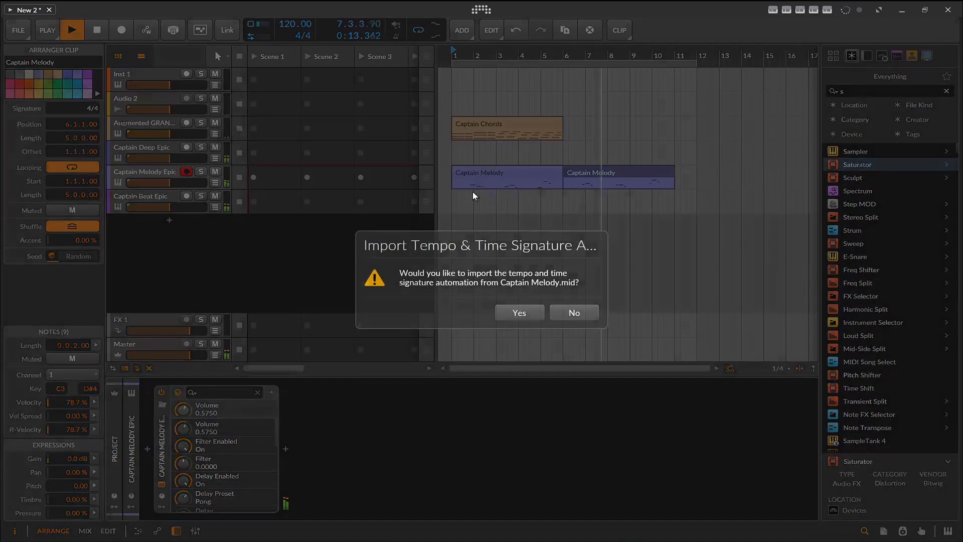
click(572, 312)
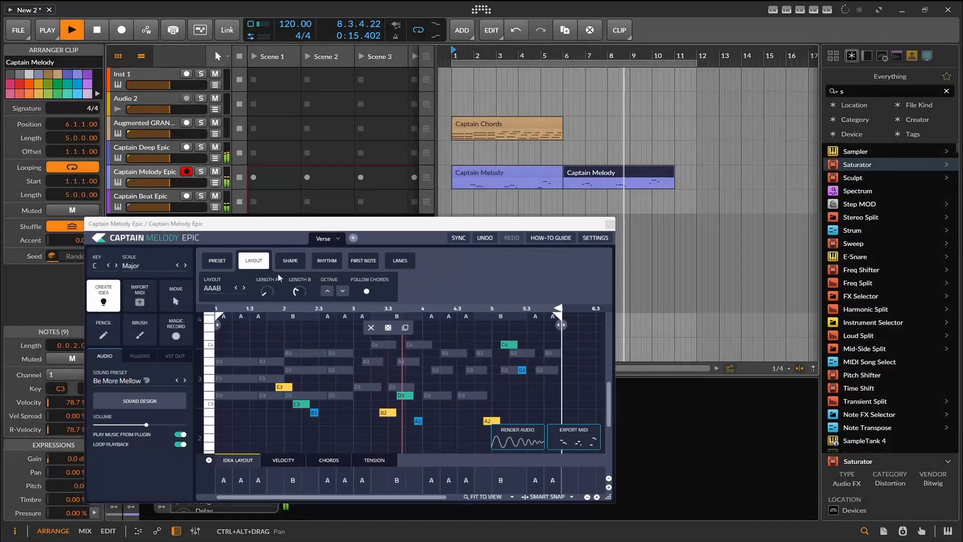
- Close the Captain Melody Epic window, switch that device off in the track's chain, and stop playback
click(610, 224)
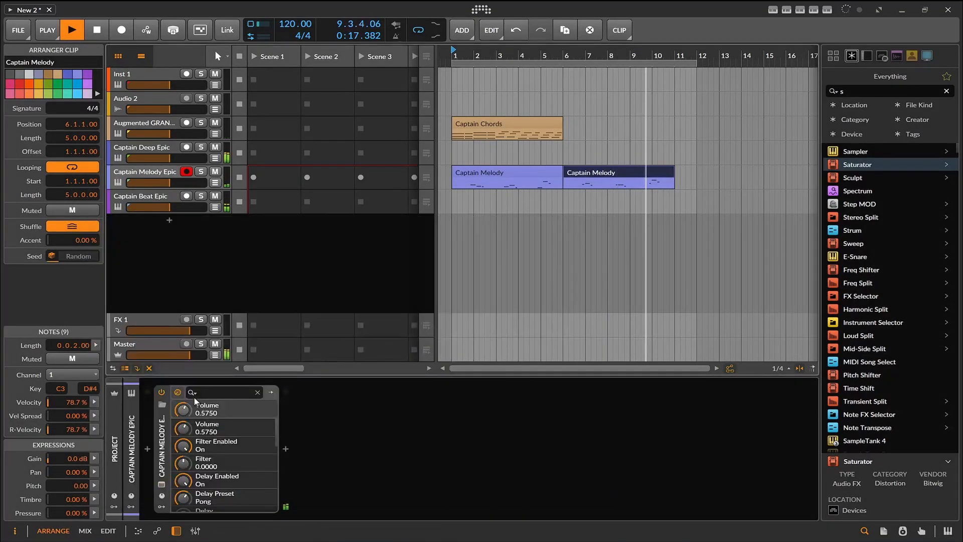
click(161, 393)
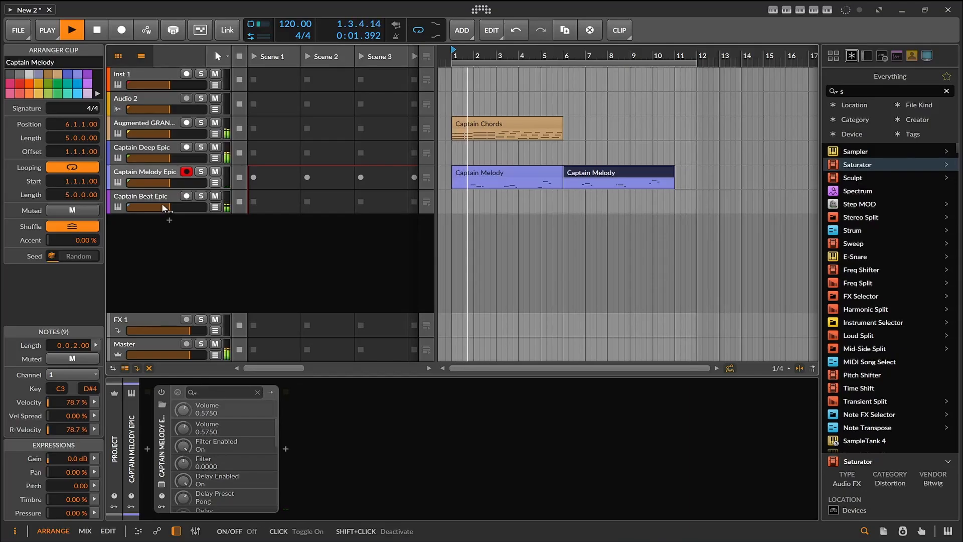
click(101, 31)
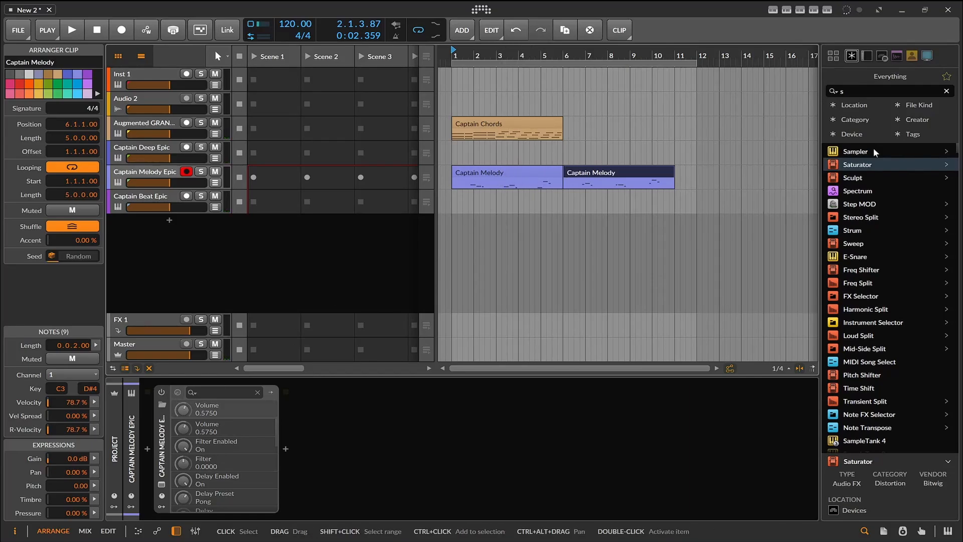
- Clear the browser search and add the Augmented STRINGS instrument after the disabled Captain Melody Epic device
click(948, 91)
scroll(886, 212, up, 15)
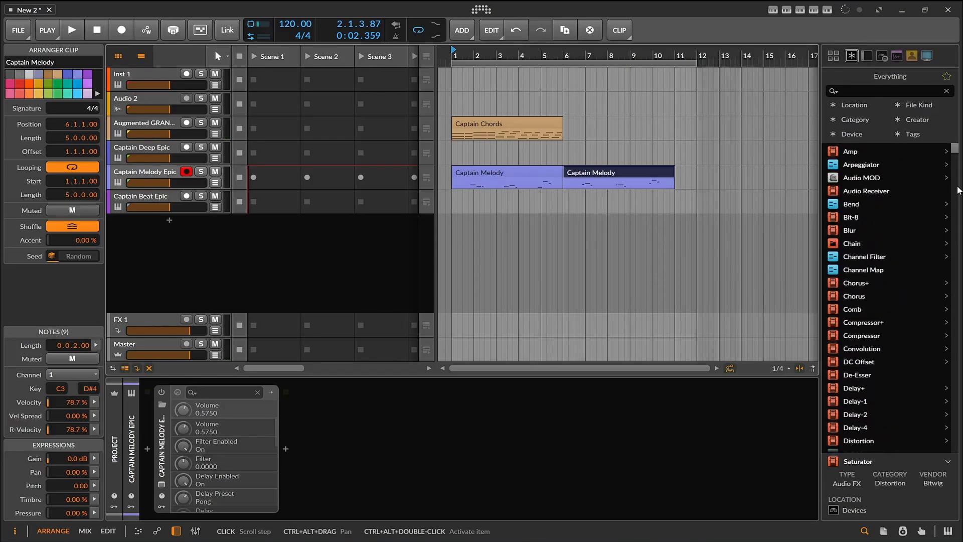
mouse_move(960, 124)
mouse_down()
mouse_move(956, 172)
mouse_move(960, 120)
mouse_up()
scroll(898, 193, down, 20)
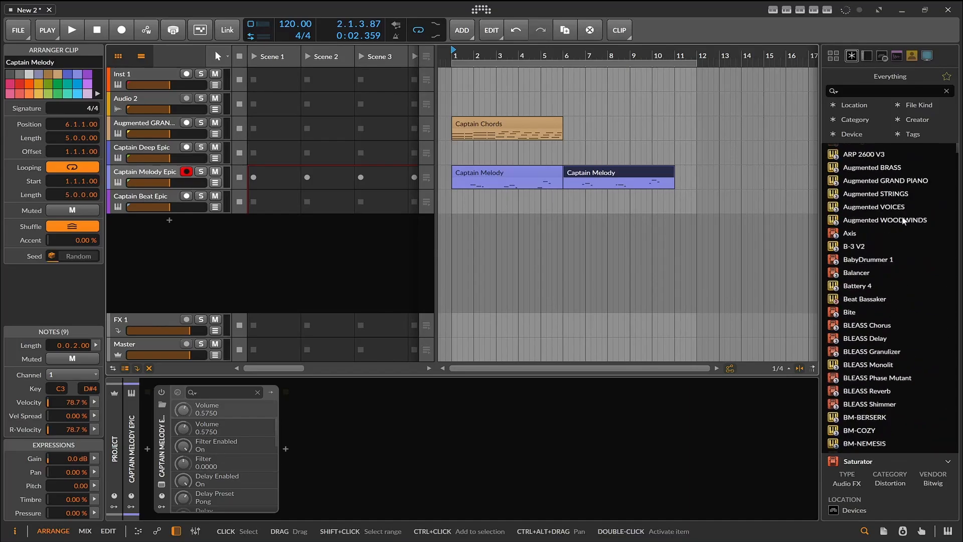
drag(901, 194, 732, 307)
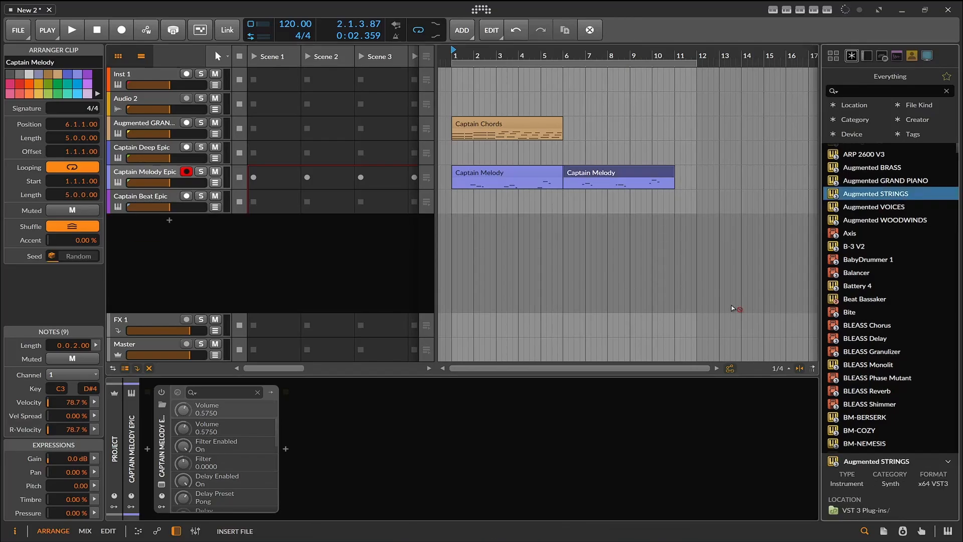
drag(492, 435, 494, 434)
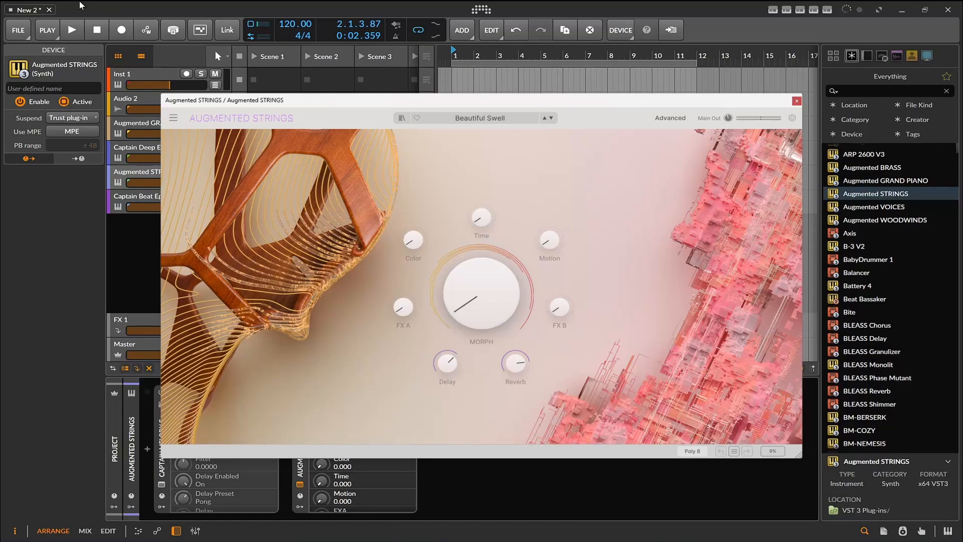
- Audition Augmented STRINGS presets during playback, keep Speed Run, and slightly raise the track's volume
click(79, 33)
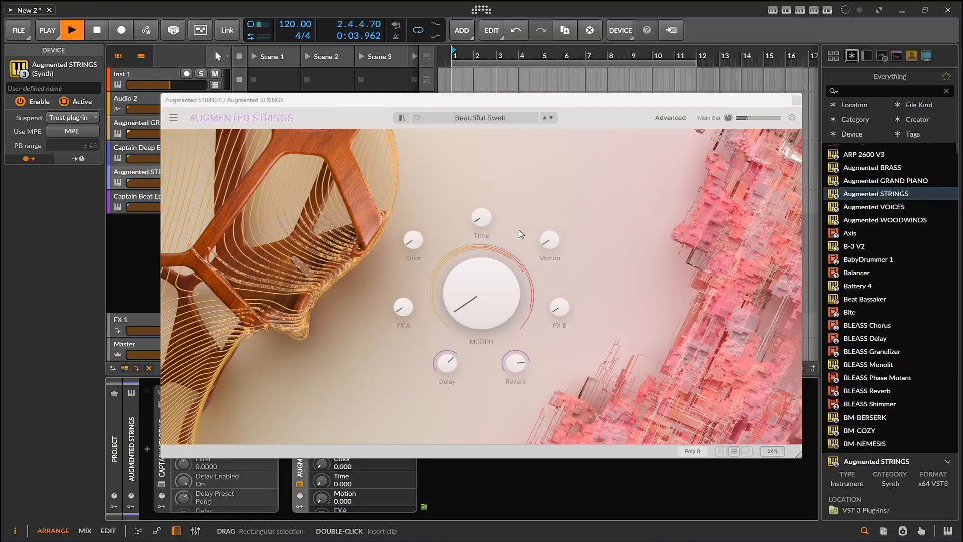
drag(547, 103, 553, 132)
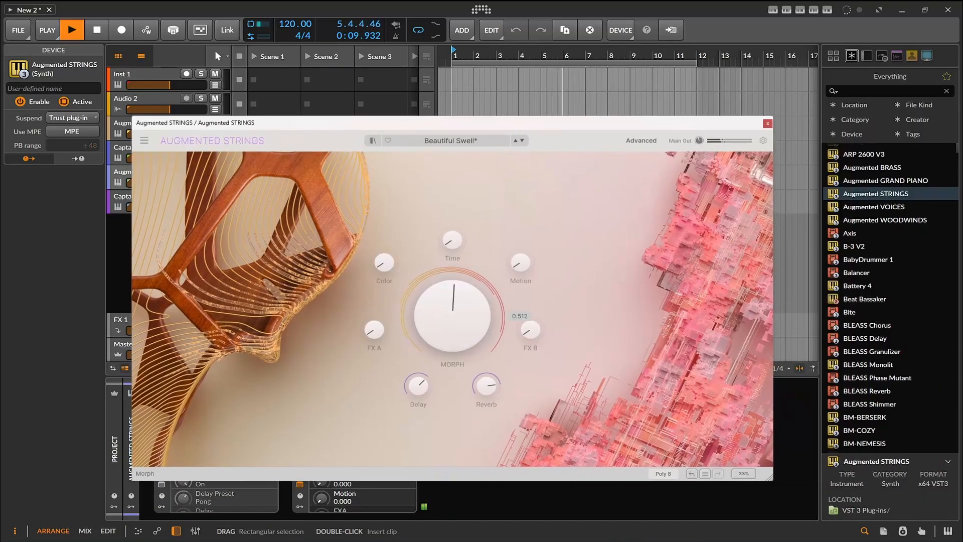
click(522, 141)
click(523, 141)
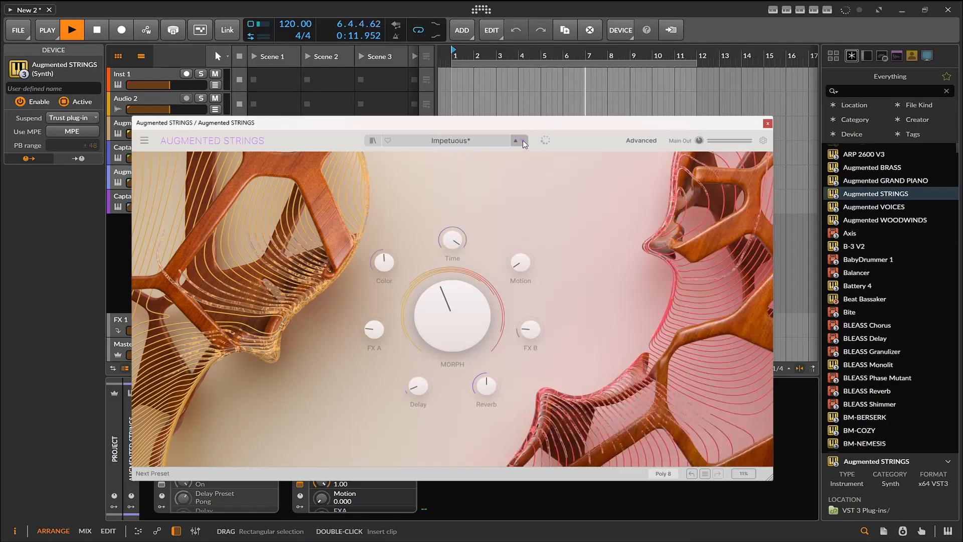
click(523, 140)
click(523, 140)
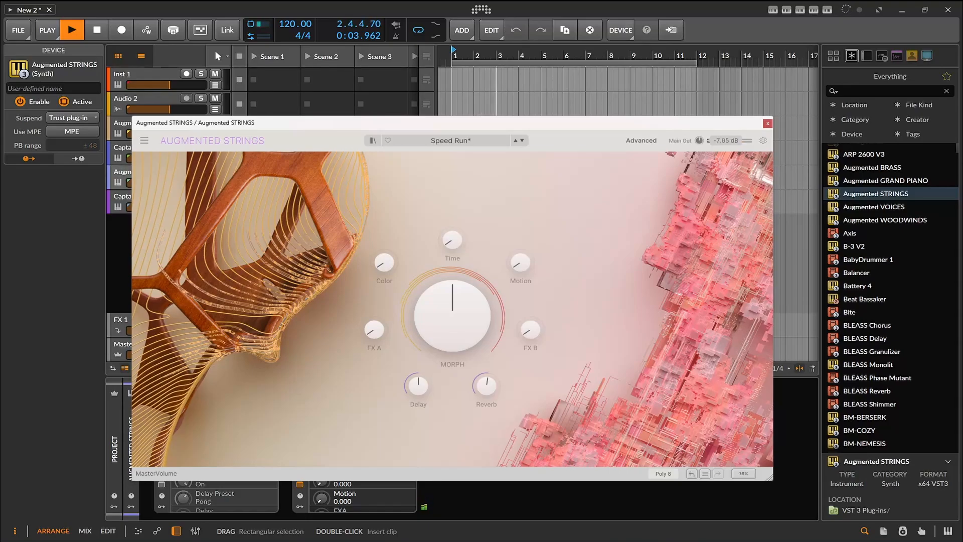
click(767, 124)
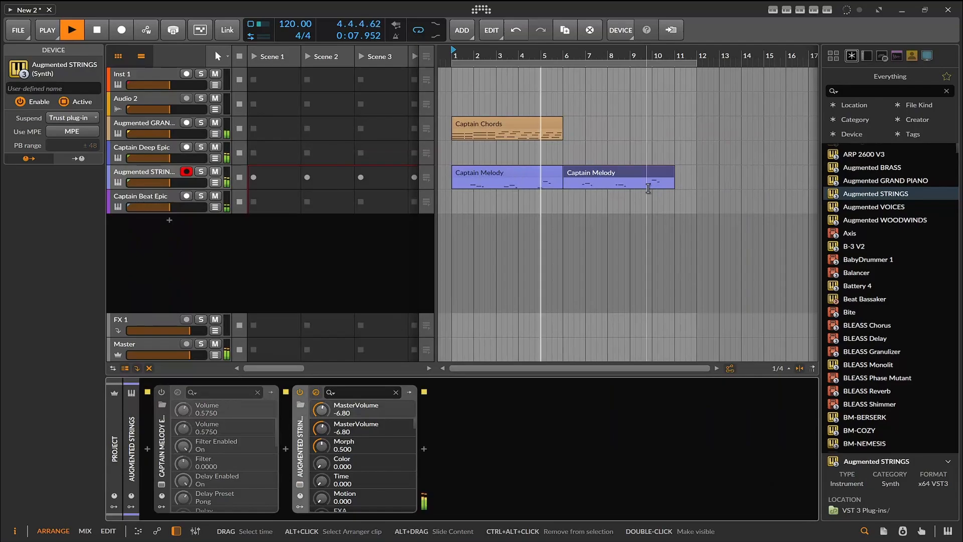
drag(162, 183, 175, 180)
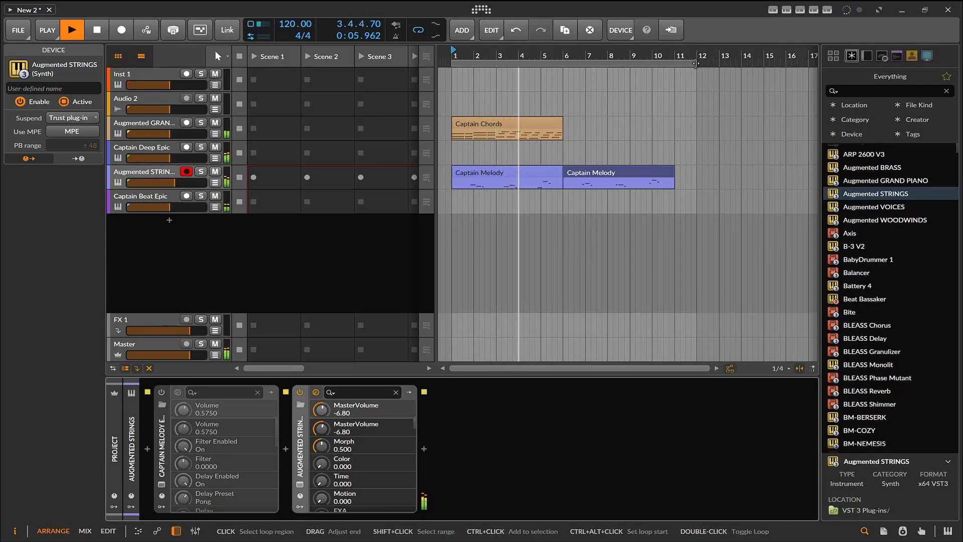
- Shorten the arrangement's loop region to 10 bars and restart playback from the beginning
drag(696, 63, 675, 63)
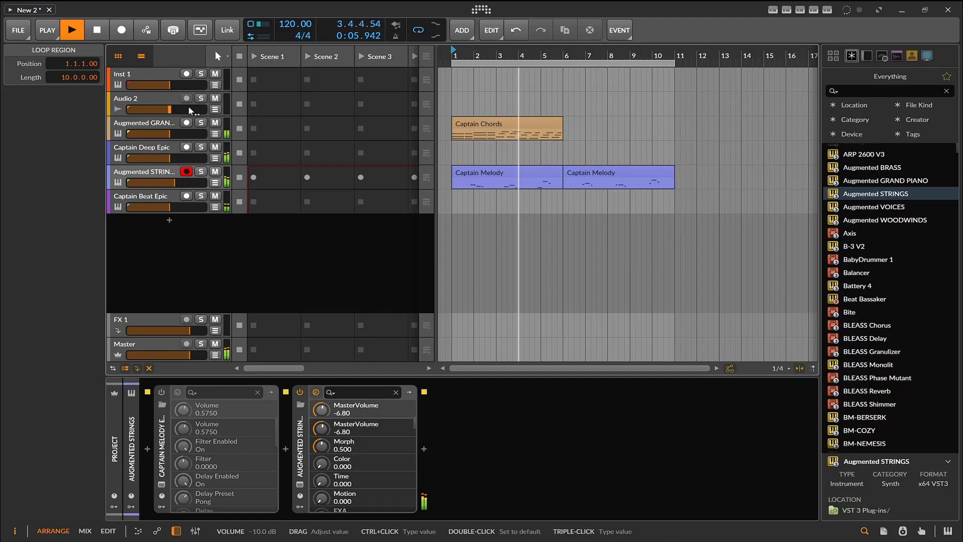
click(98, 29)
click(71, 29)
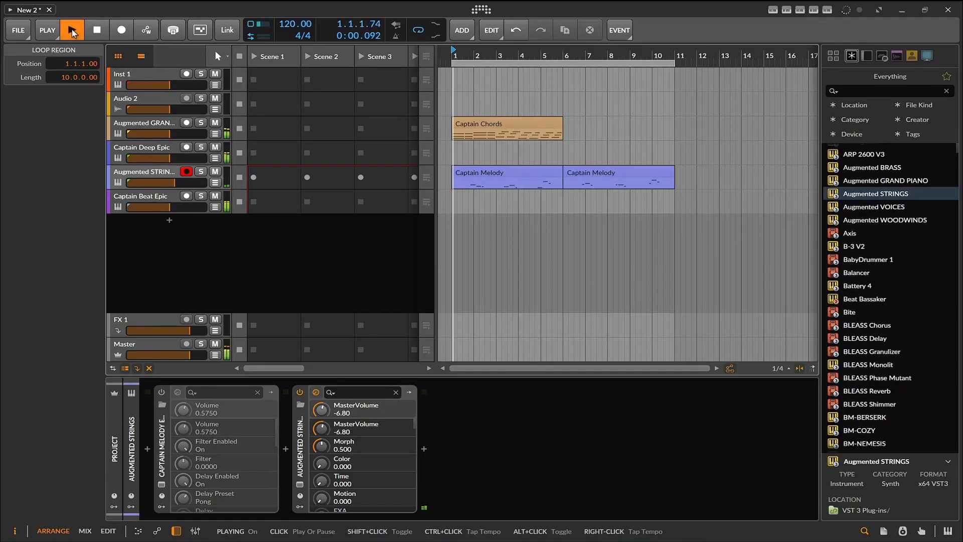
- Solo the Captain Deep Epic track to hear the bass alone, stop playback, and remove the solo
click(201, 146)
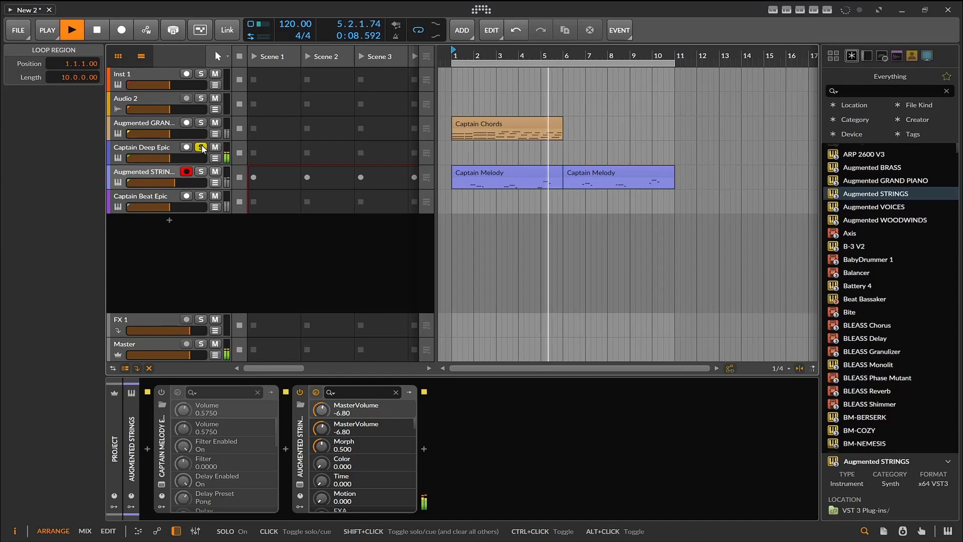
click(97, 28)
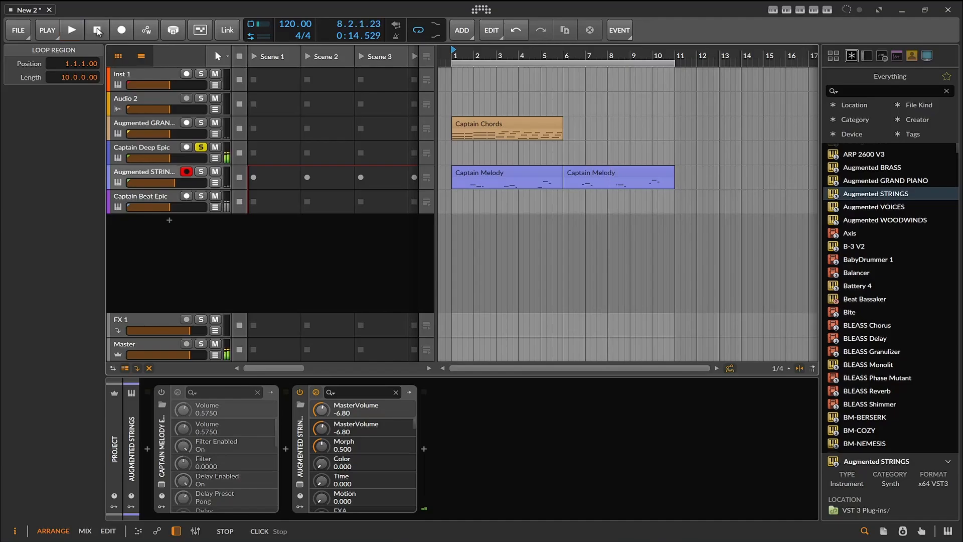
click(200, 146)
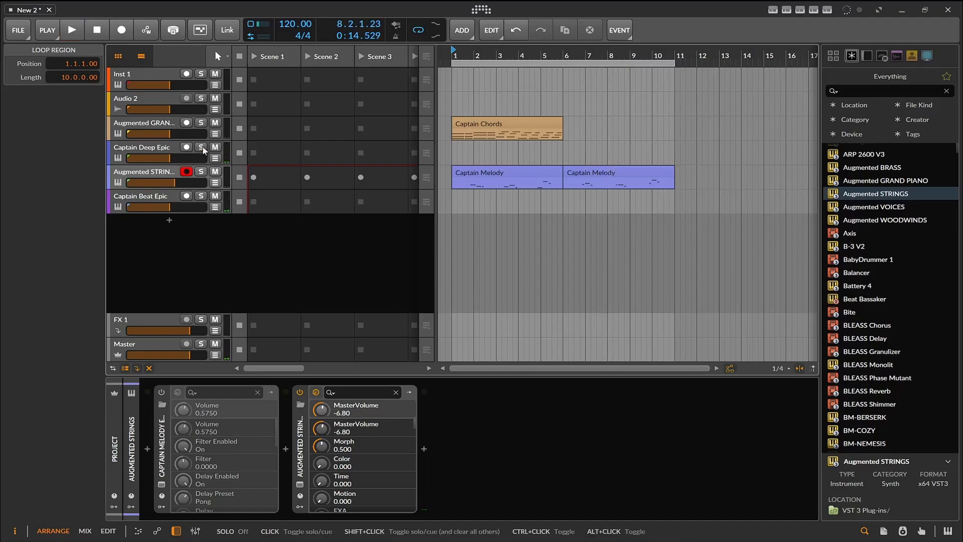
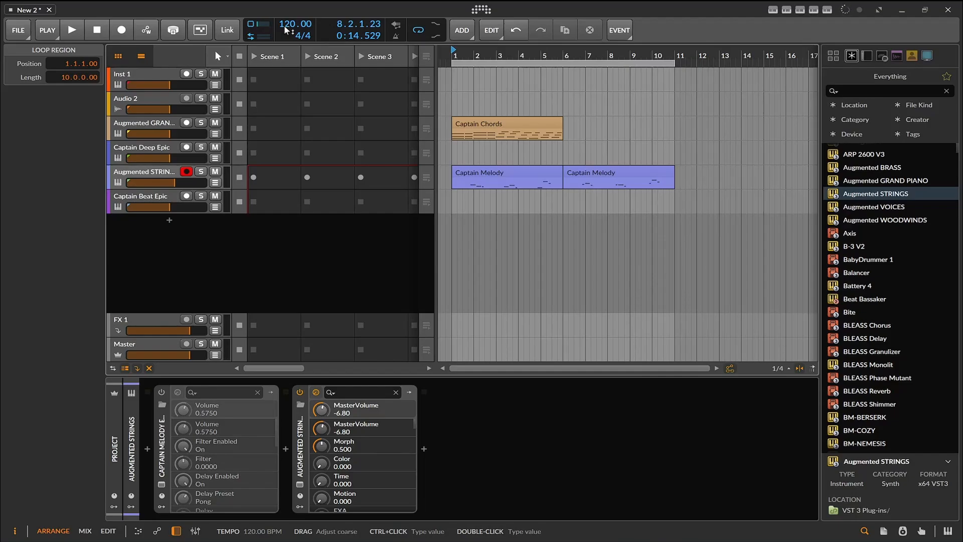
- Browse the Samples library location and open the Samples folder inside the Retro Vocals pack
click(933, 56)
click(872, 176)
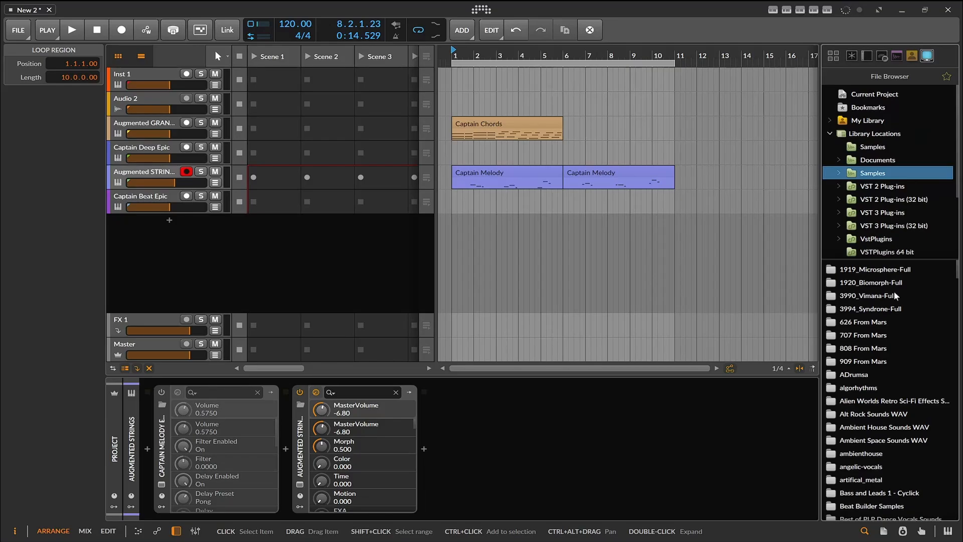
scroll(889, 361, down, 20)
scroll(887, 384, down, 20)
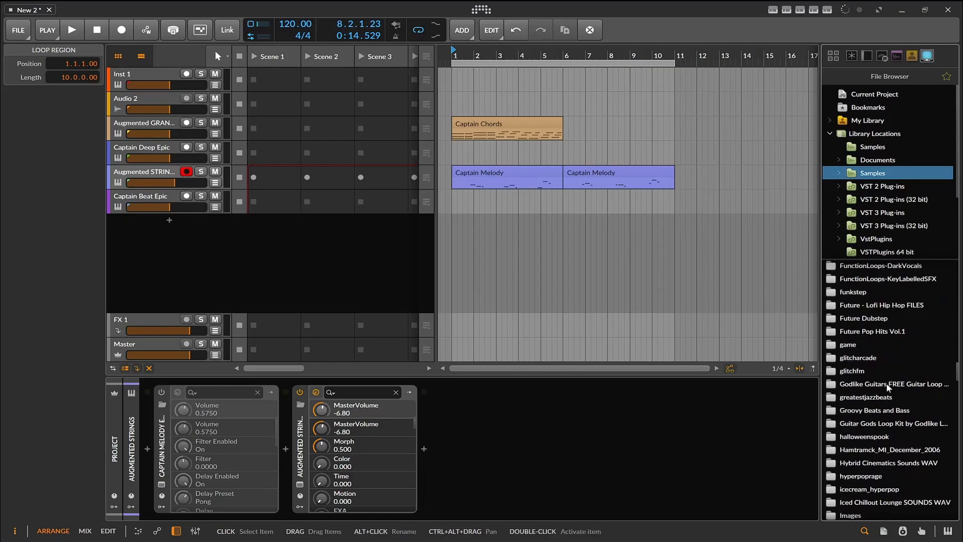
scroll(888, 383, down, 20)
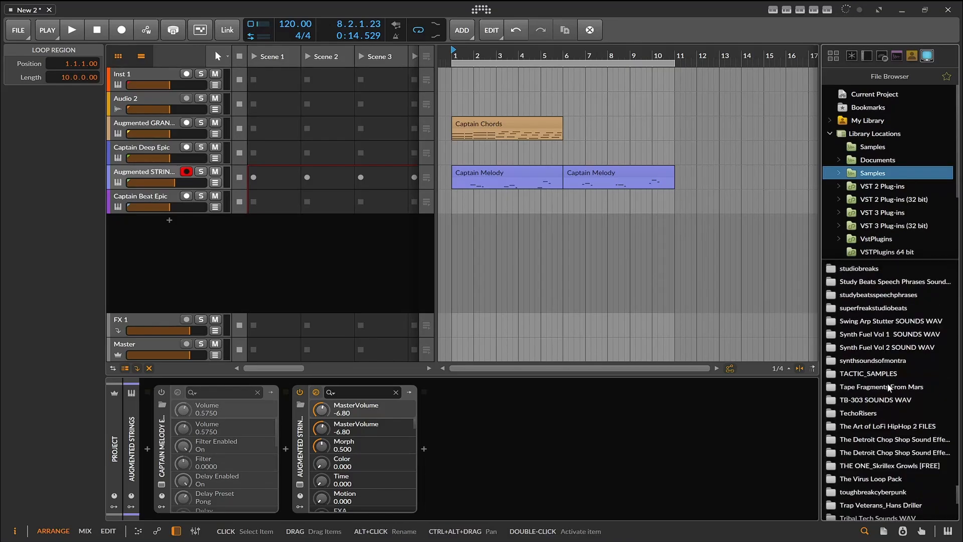
scroll(892, 406, up, 10)
scroll(892, 406, up, 5)
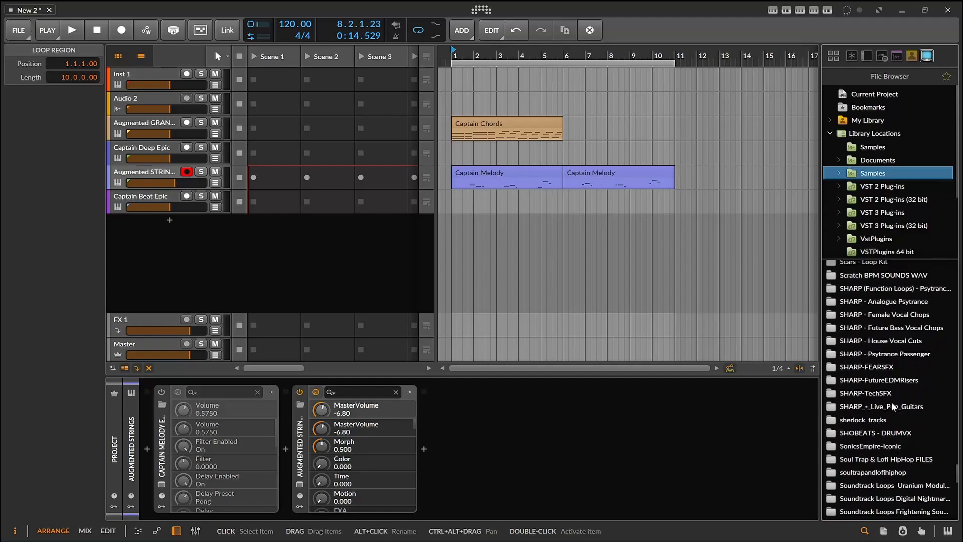
click(867, 311)
double_click(868, 311)
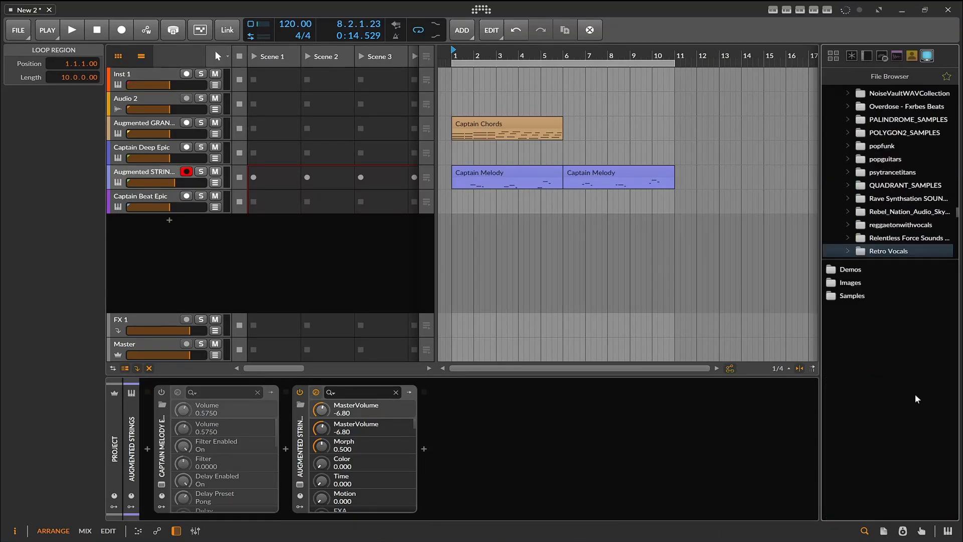
double_click(850, 297)
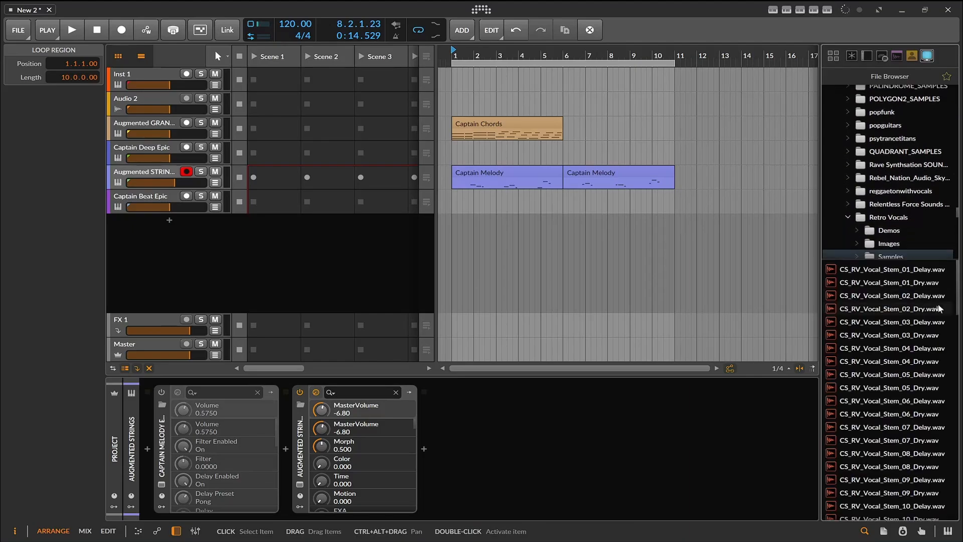
- Audition several Retro Vocals stems, including 03_Delay, 05_Dry, 08_Delay, 24_Dry and 25_Delay
click(938, 322)
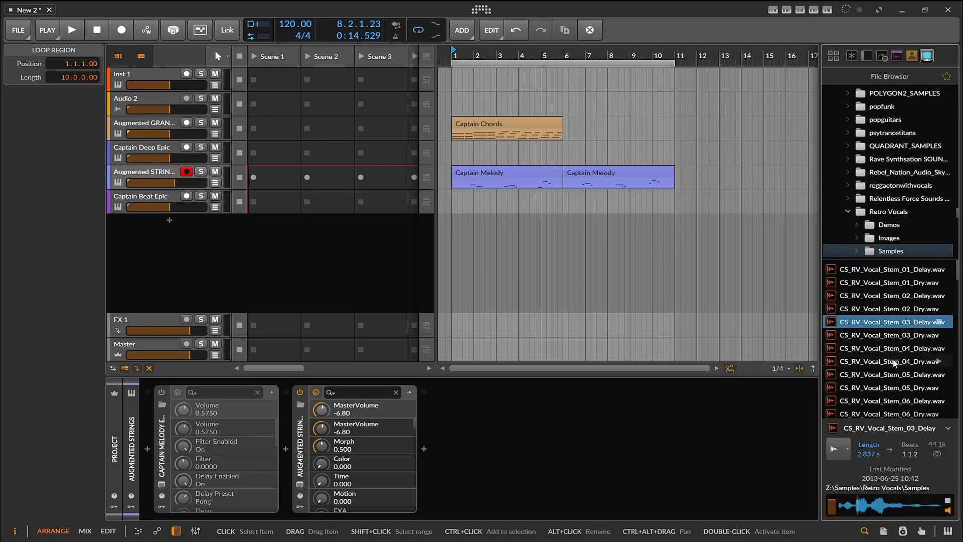
click(891, 385)
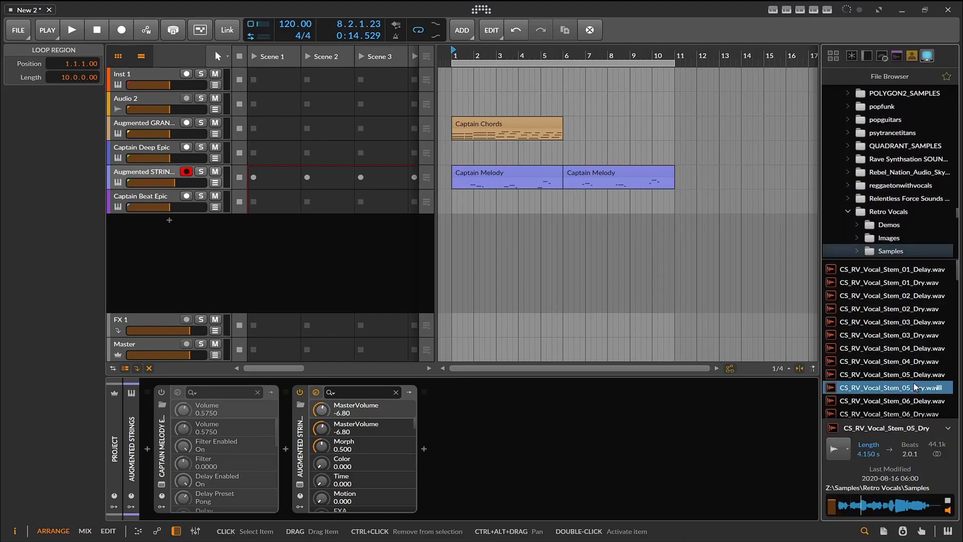
scroll(914, 387, down, 3)
click(887, 371)
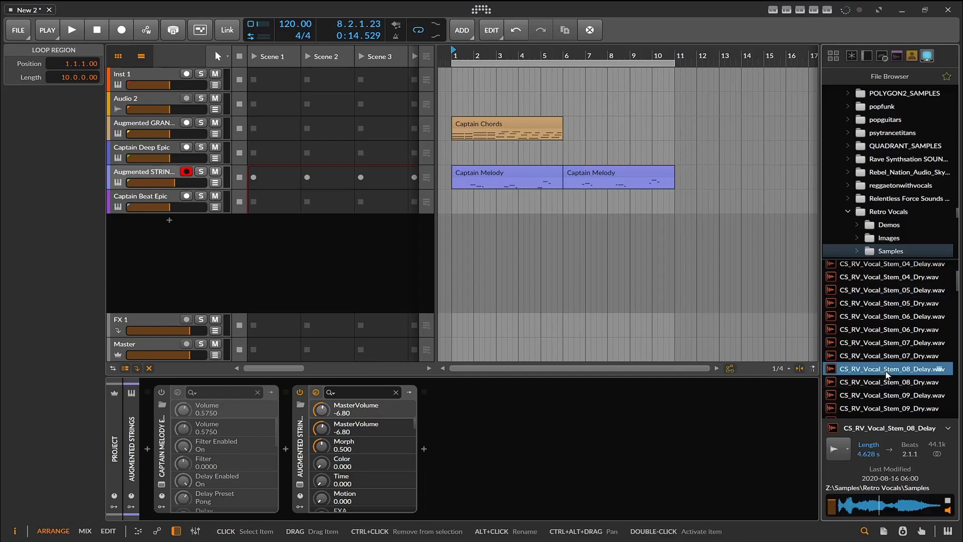
scroll(887, 374, down, 11)
click(885, 341)
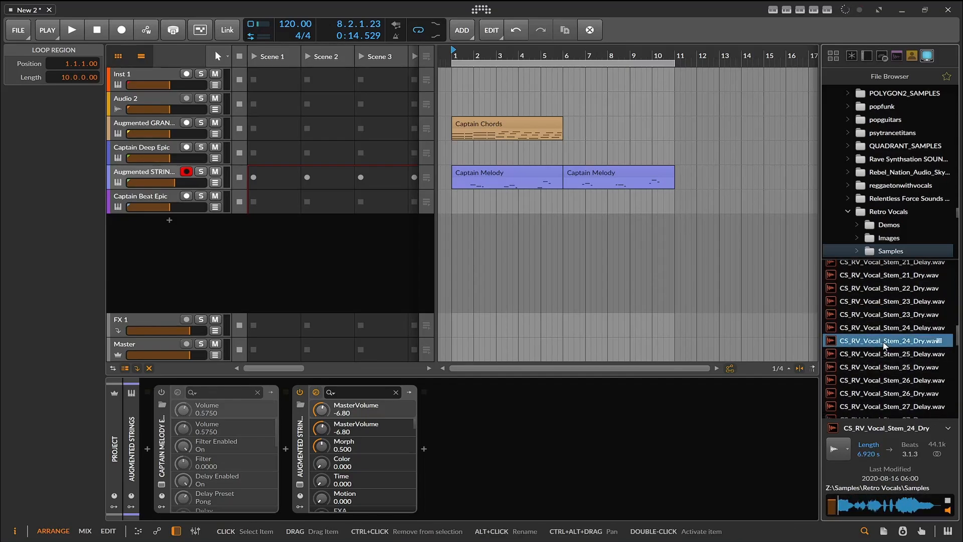
click(902, 355)
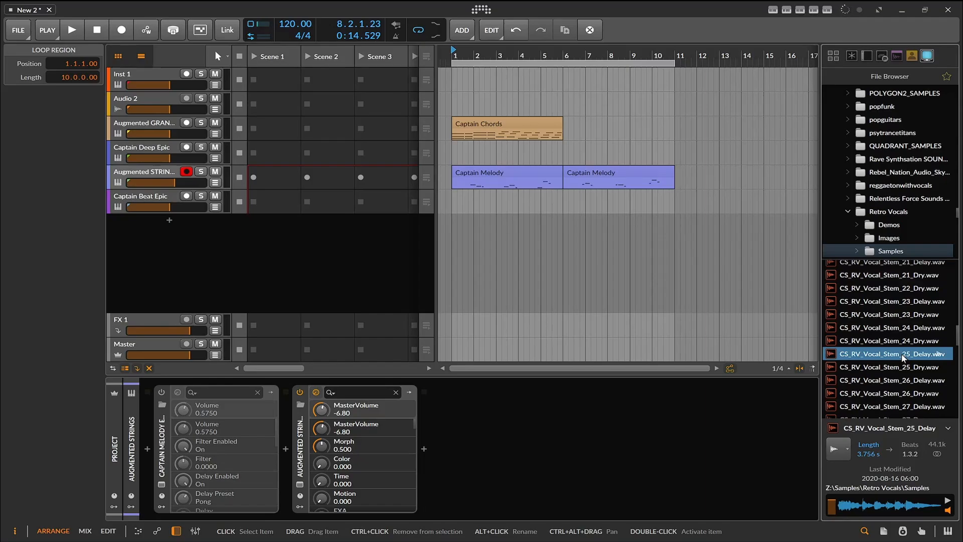
- Set sample import to Stretch to Project Tempo and place CS_RV_Vocal_Stem_25_Delay at bar 3 on the Captain Beat Epic track during playback
click(834, 448)
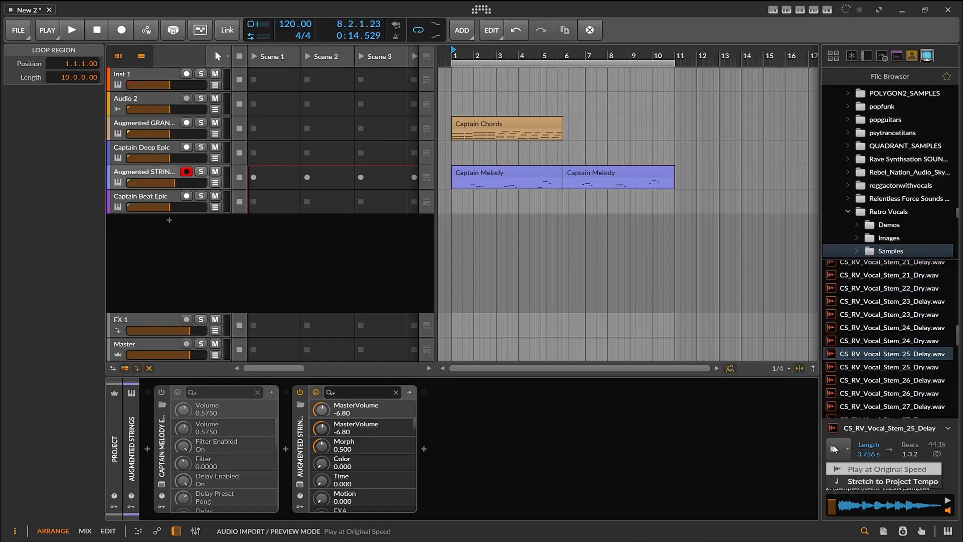
click(873, 481)
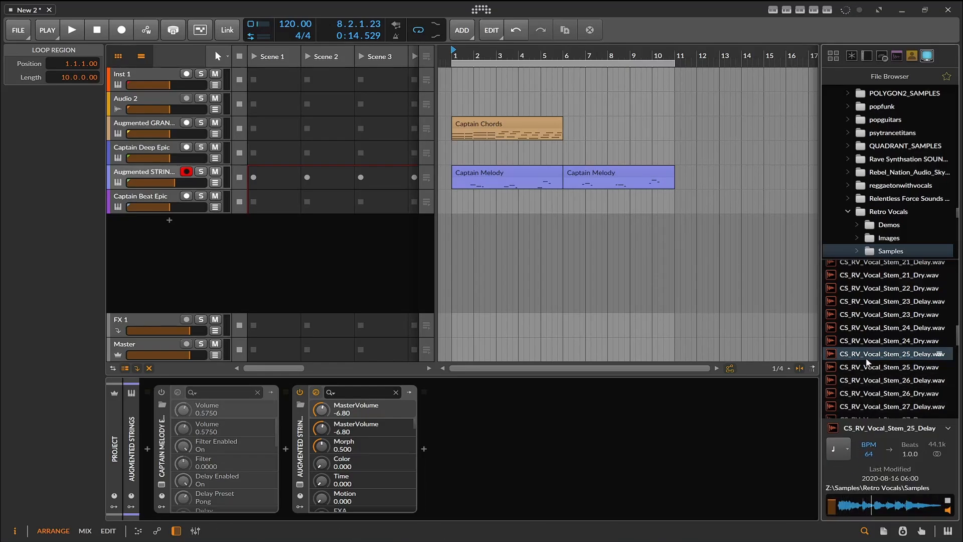
drag(868, 355, 516, 197)
click(72, 31)
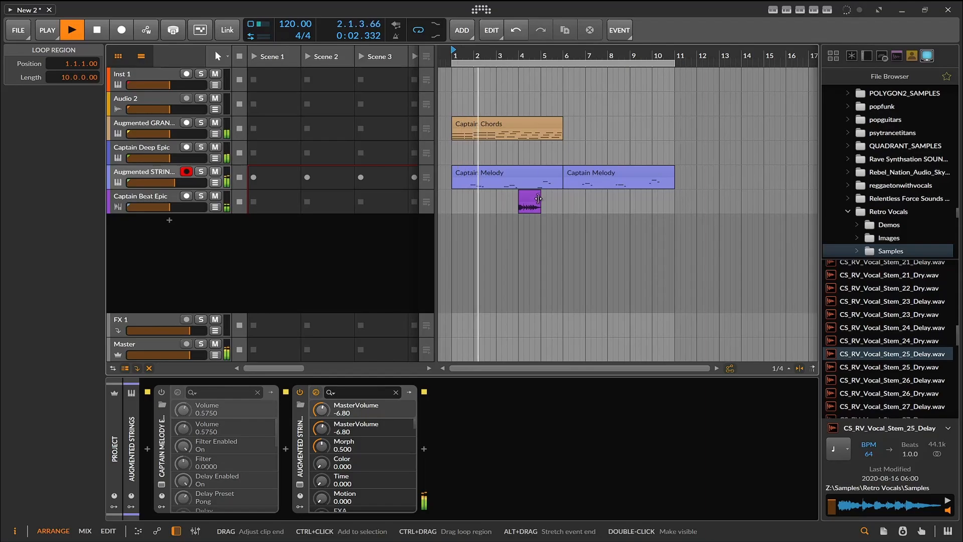
drag(529, 194, 510, 194)
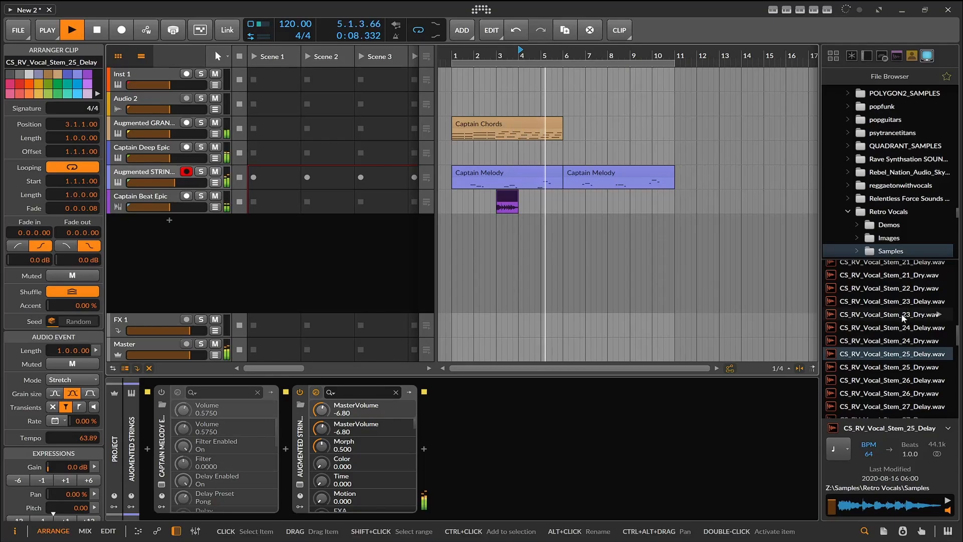
- Add CS_RV_Vocal_Stem_23_Dry at bar 6 of the Captain Beat Epic track and copy it to bar 8
drag(902, 314, 564, 200)
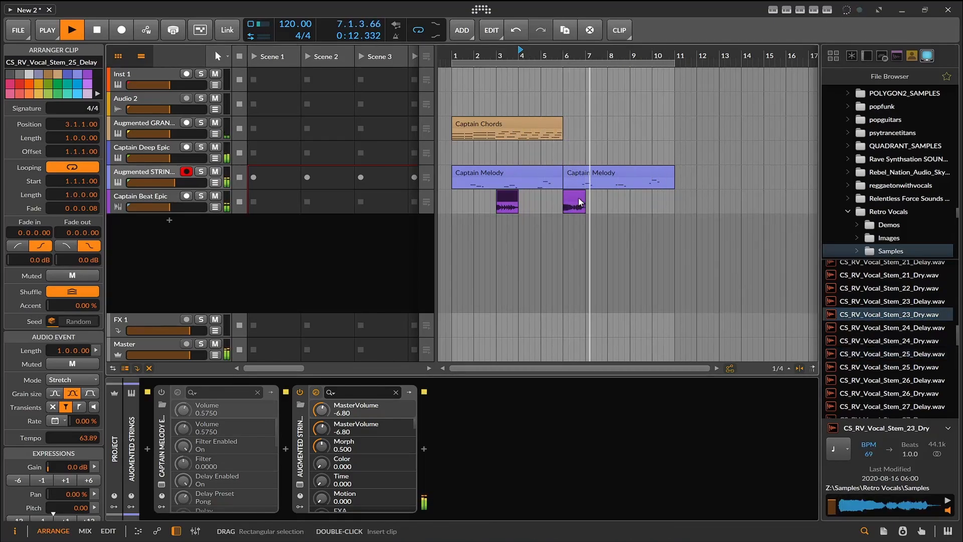
drag(574, 195, 617, 201)
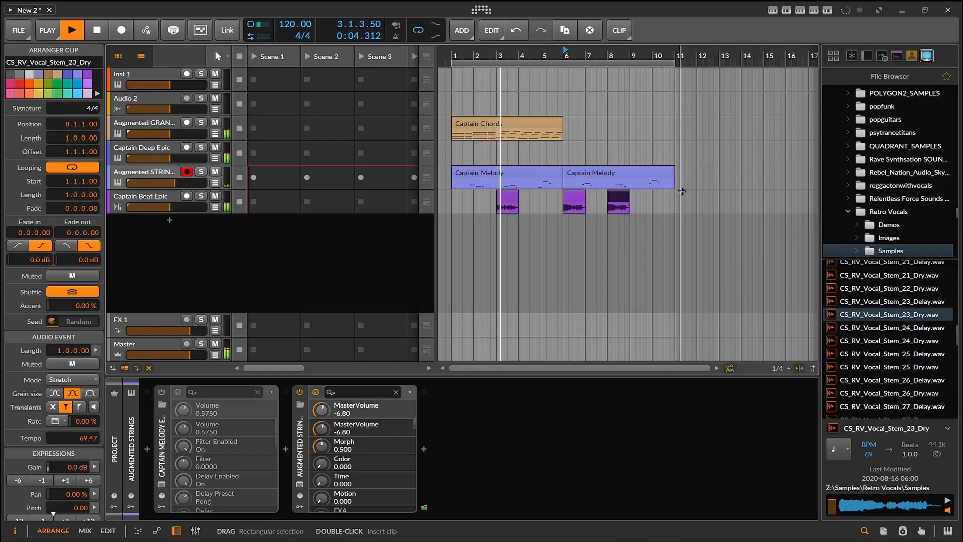
click(507, 197)
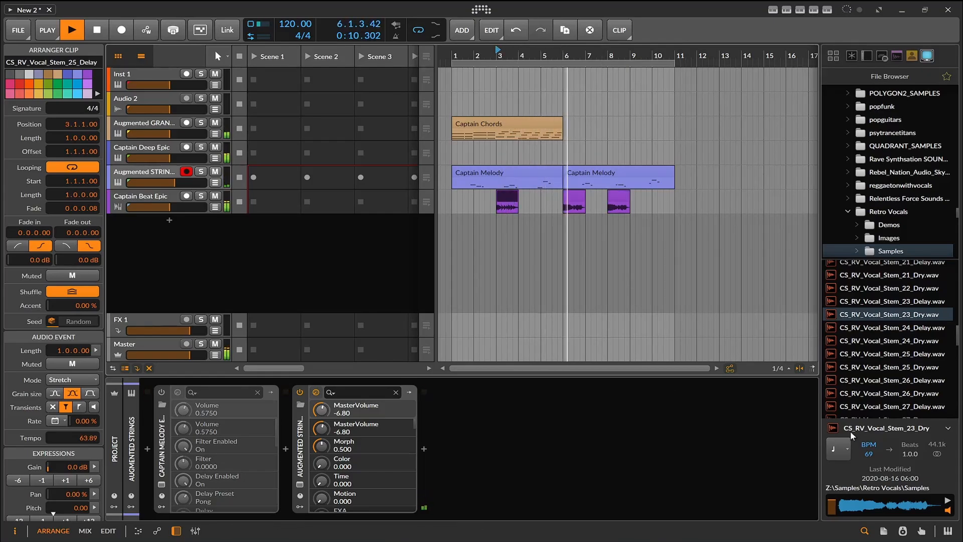
- Switch the sample import mode back to Play at Original Speed and stop playback
click(847, 447)
click(873, 459)
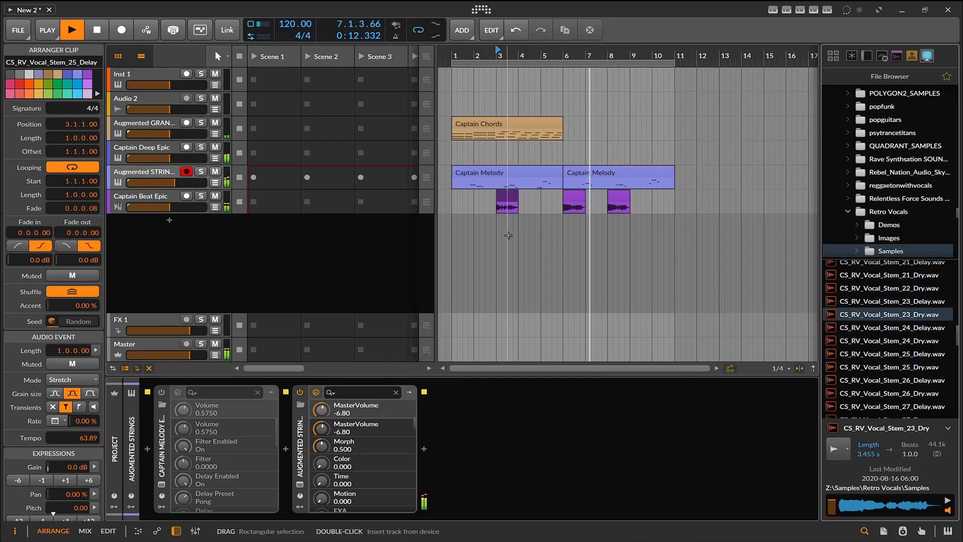
click(98, 28)
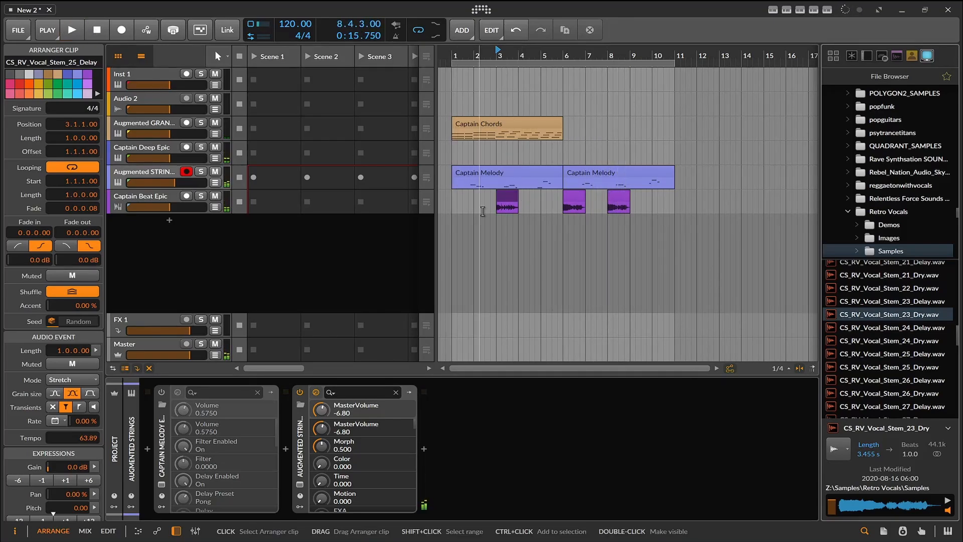
- Set the bar 3 vocal clip's event tempo to 69.89 and its stretch mode to Raw
click(509, 201)
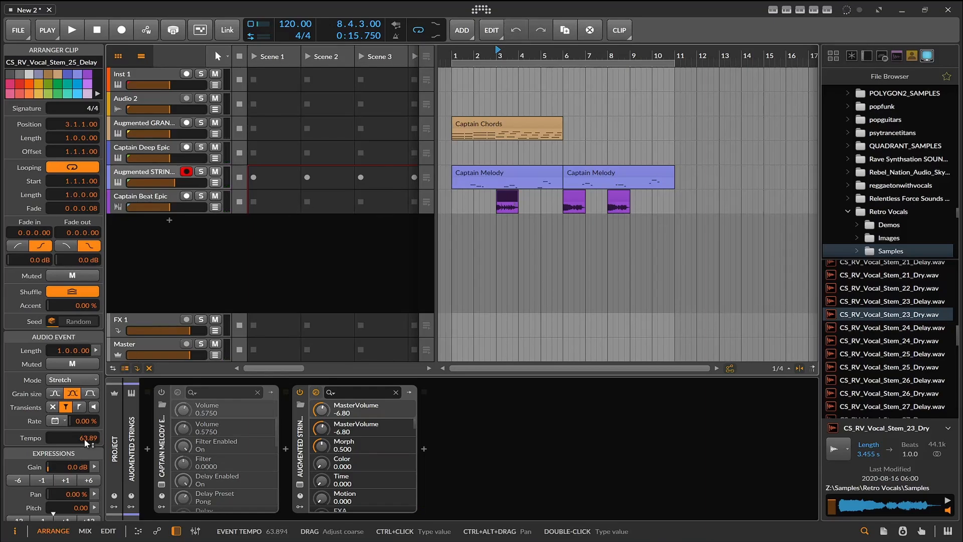
drag(83, 438, 77, 439)
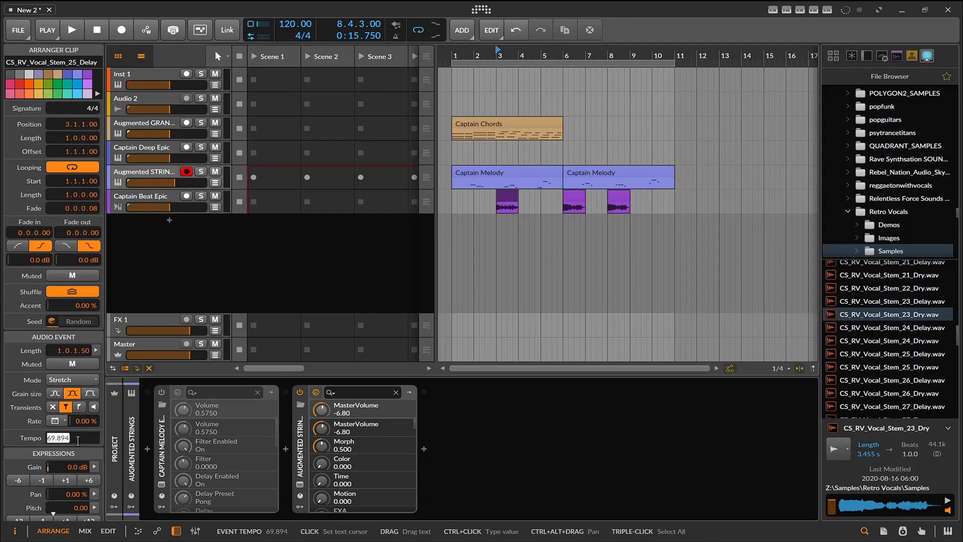
click(89, 380)
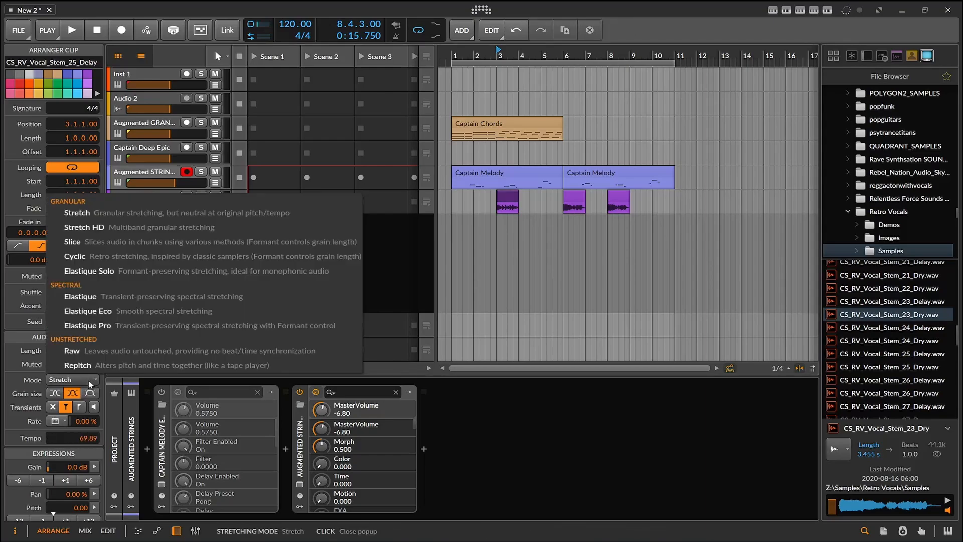
click(104, 352)
- Delete all three vocal clips from the Captain Beat Epic track
drag(489, 190, 662, 241)
key(Delete)
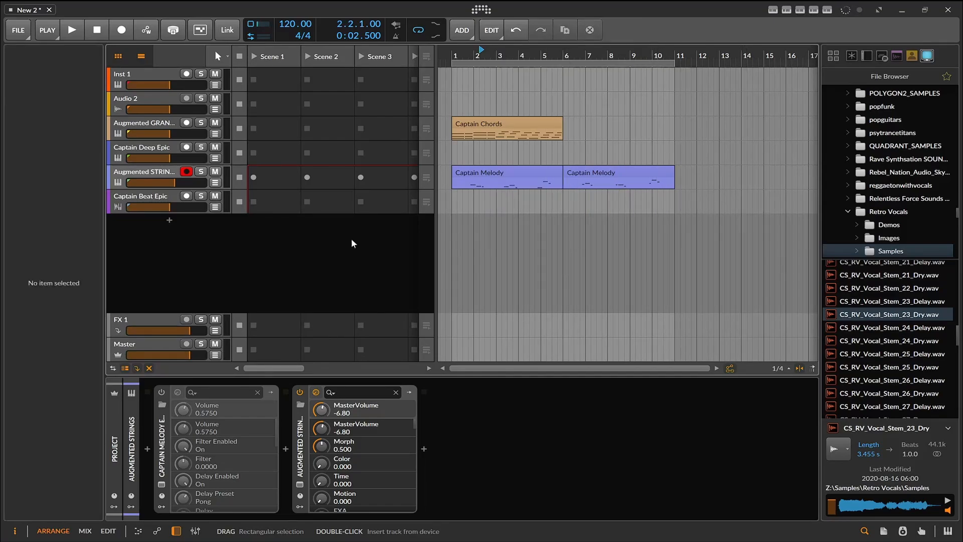
- Look through the sample library for another vocal source, checking the reggaetonwithvocals and psytrancetitans folders
scroll(892, 269, up, 4)
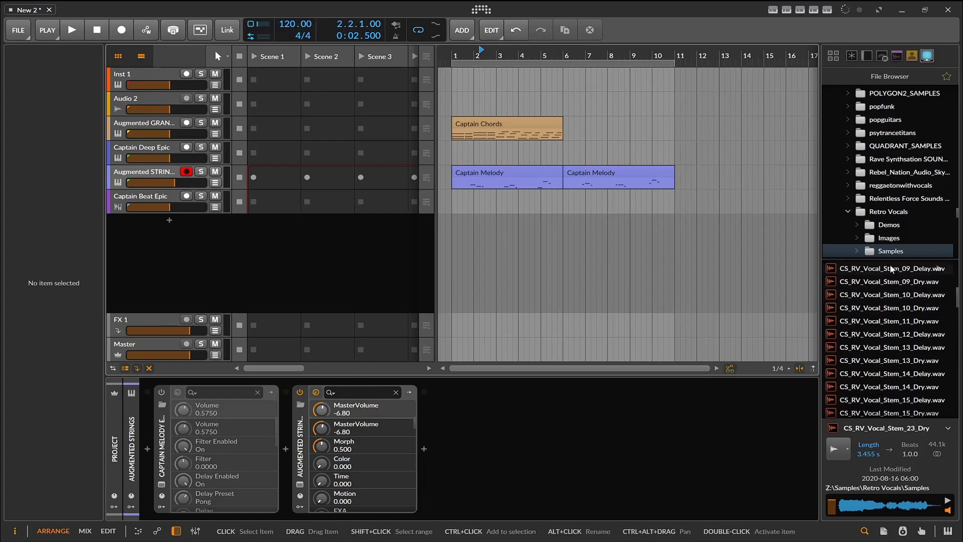
click(907, 187)
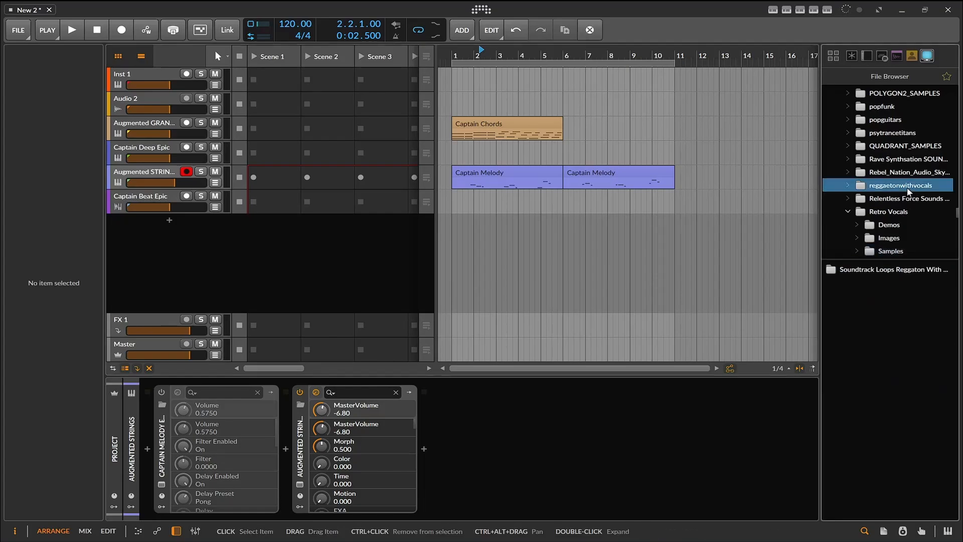
scroll(907, 187, up, 10)
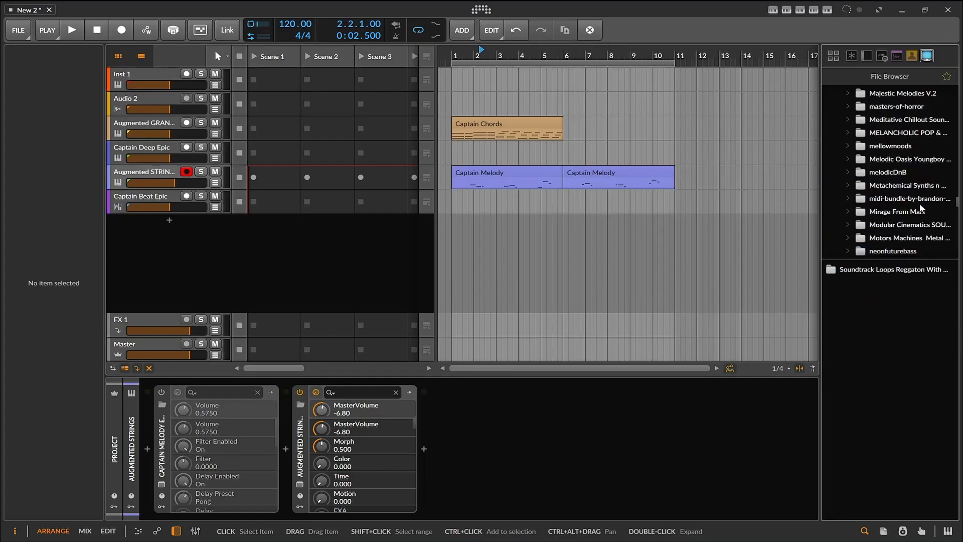
scroll(921, 207, down, 5)
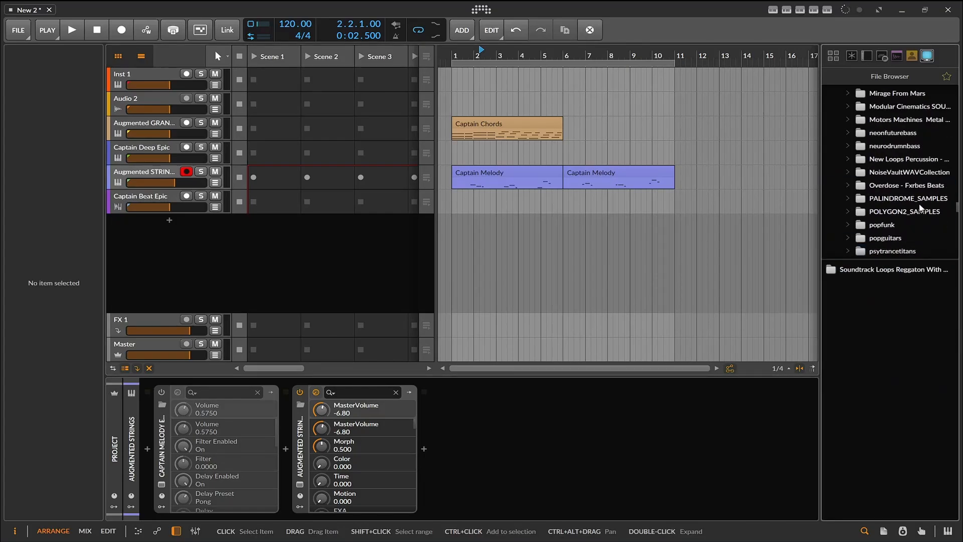
click(895, 251)
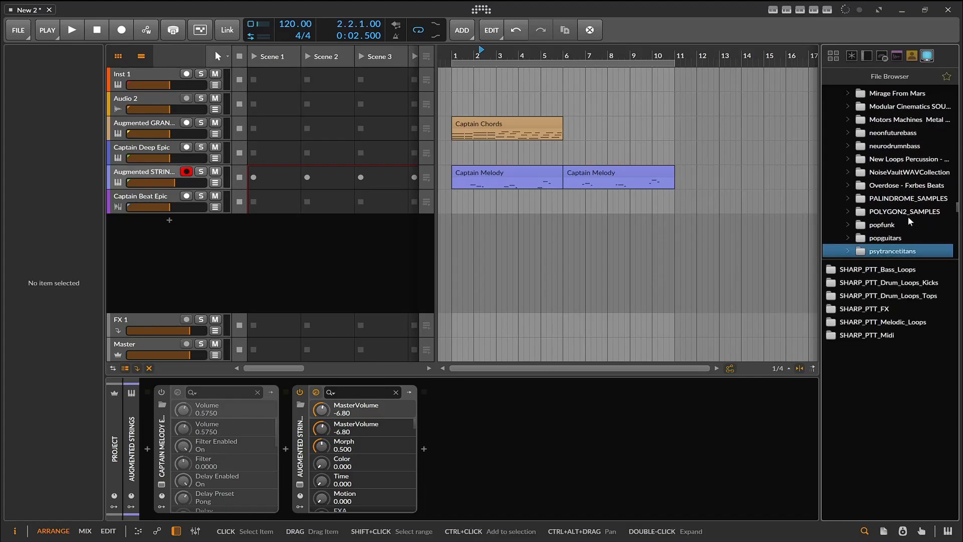
scroll(909, 217, down, 3)
scroll(912, 221, down, 8)
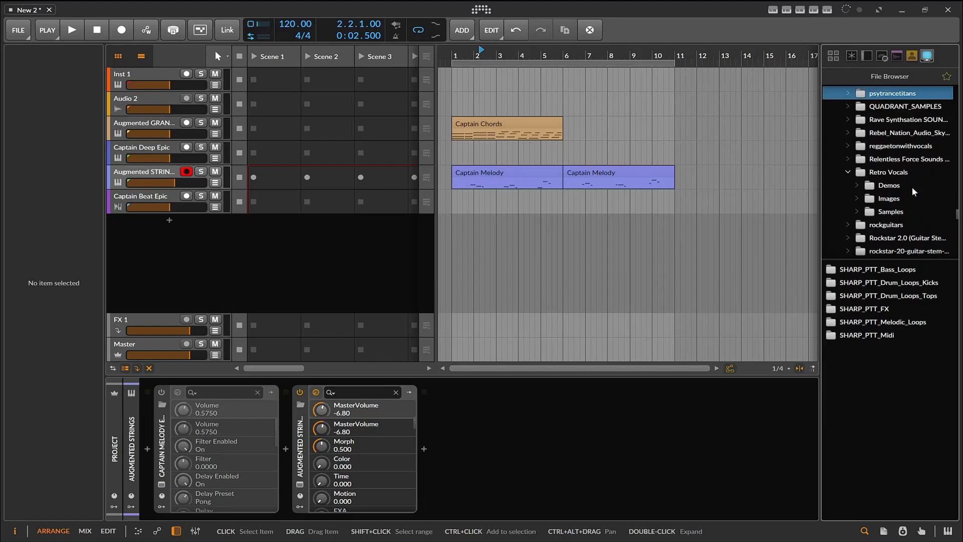
scroll(912, 159, down, 10)
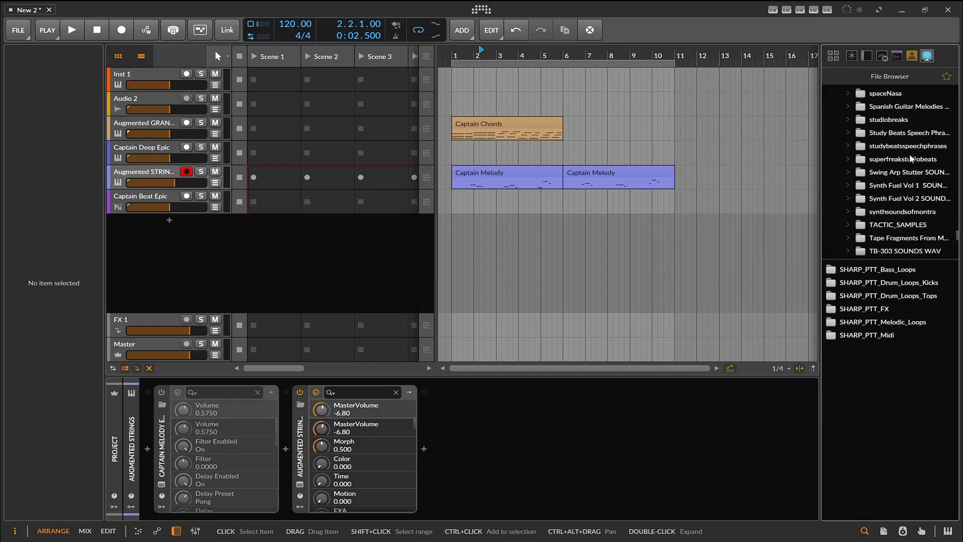
- Open the FL_SE2_Vocals folder inside the Function Loops - Psytrance Studio Tools pack
scroll(911, 159, up, 6)
scroll(912, 158, up, 10)
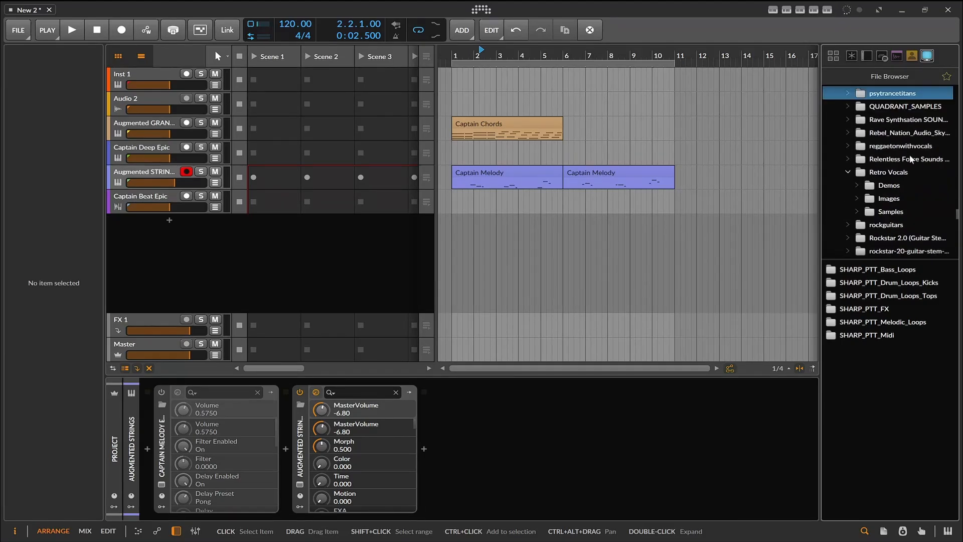
scroll(912, 157, up, 15)
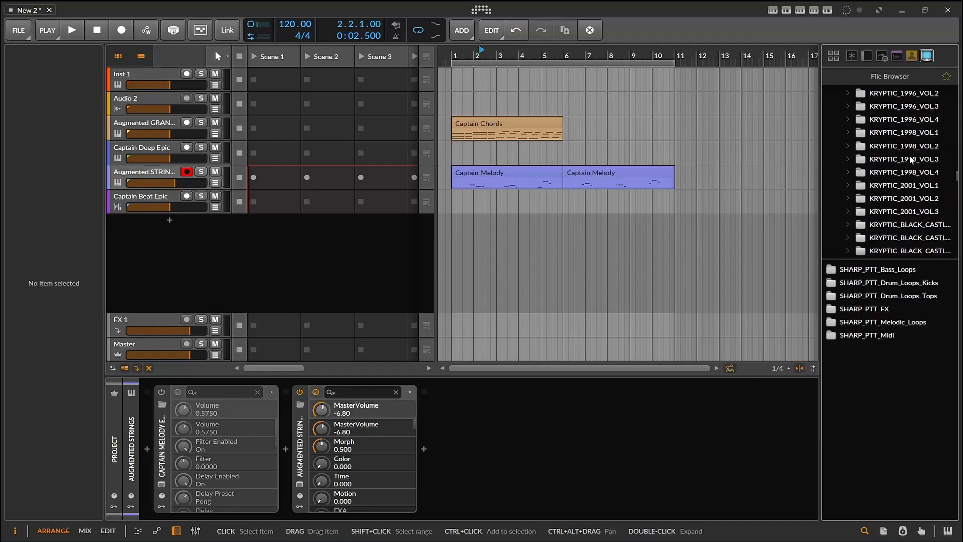
click(913, 148)
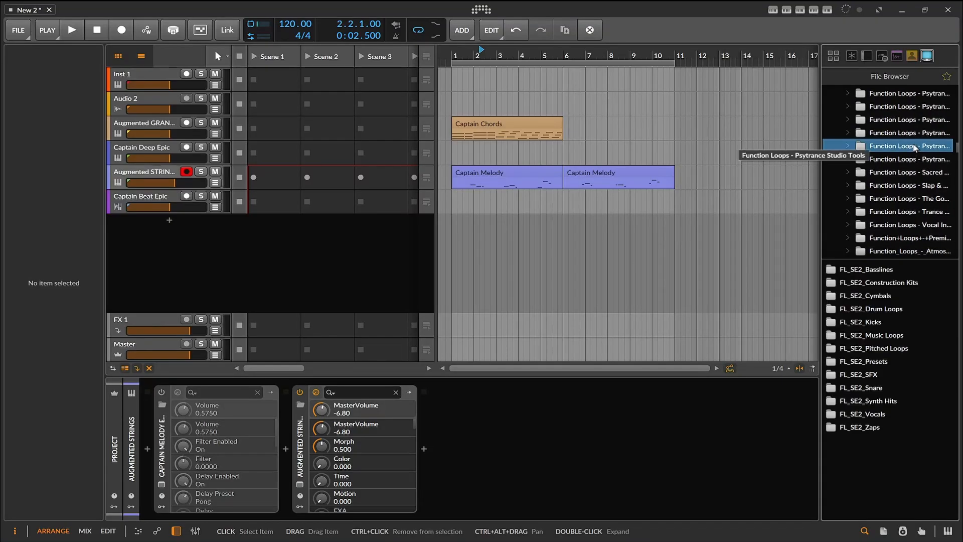
double_click(858, 413)
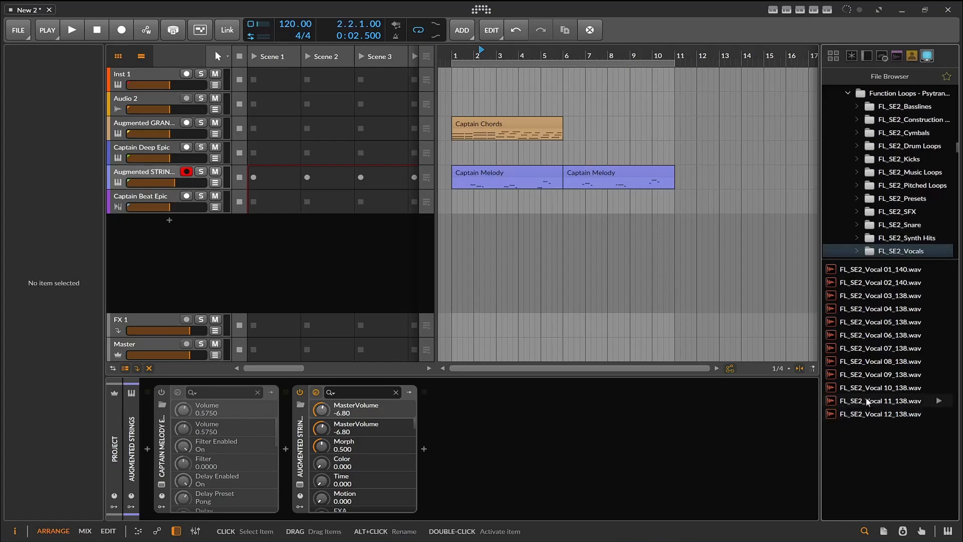
- Audition the FL_SE2 vocal samples 07_138, 06_138, 04_138 and 01_140
click(860, 348)
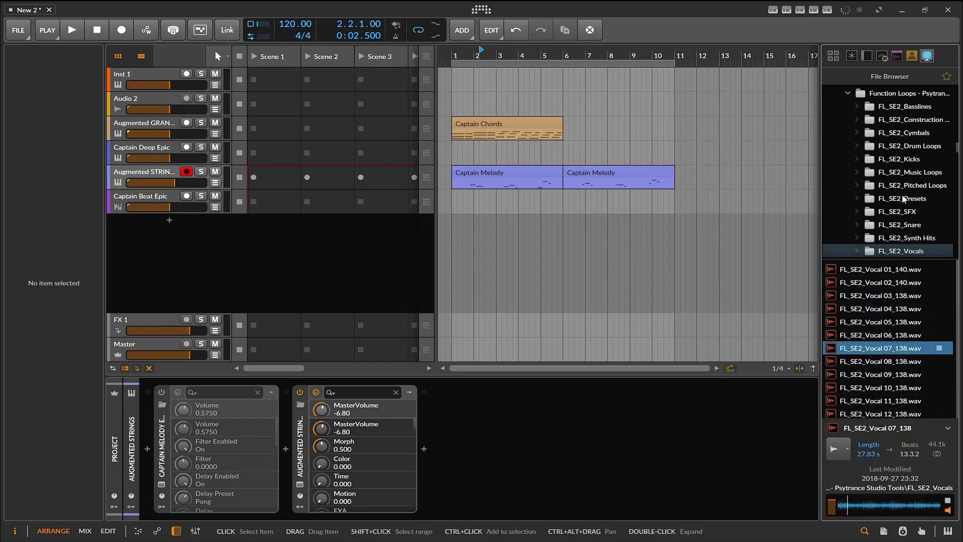
click(877, 338)
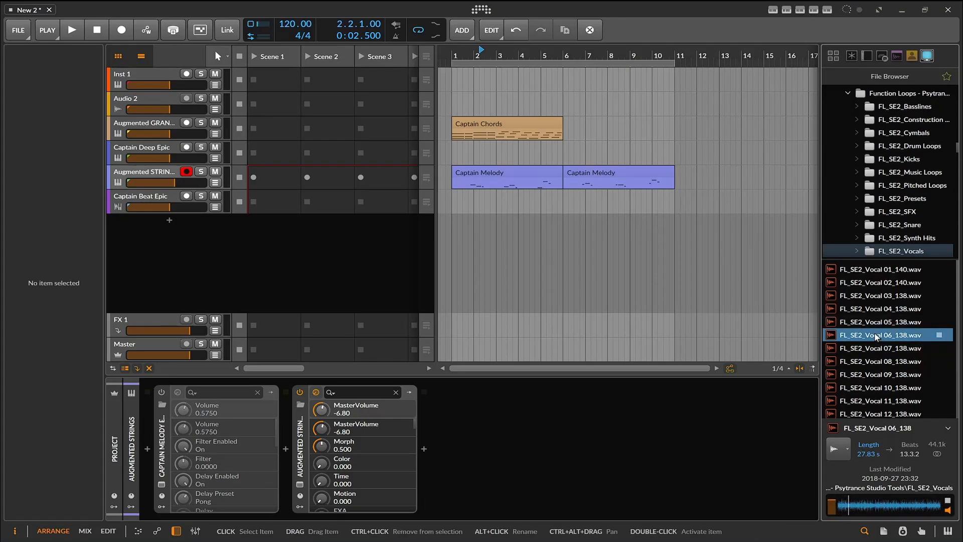
scroll(902, 228, down, 3)
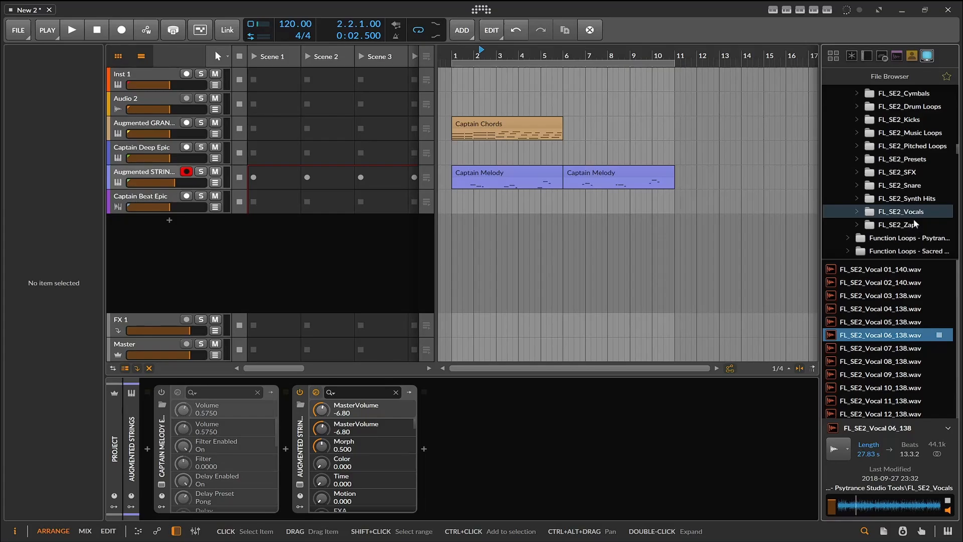
scroll(914, 220, up, 3)
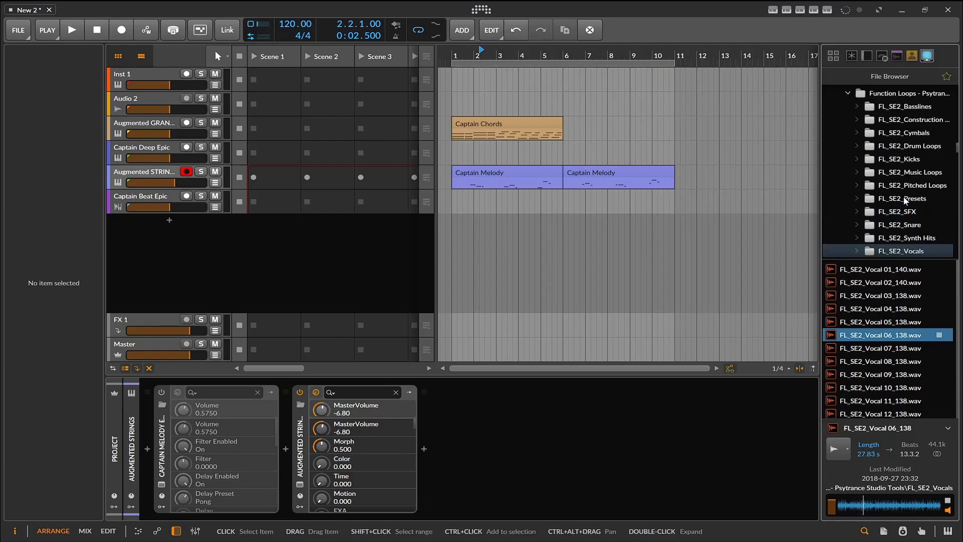
click(905, 310)
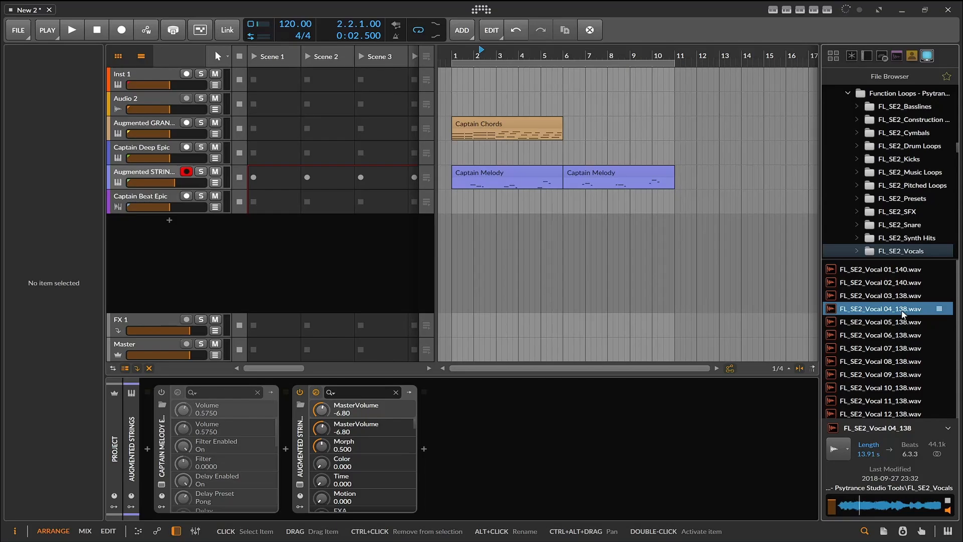
click(899, 273)
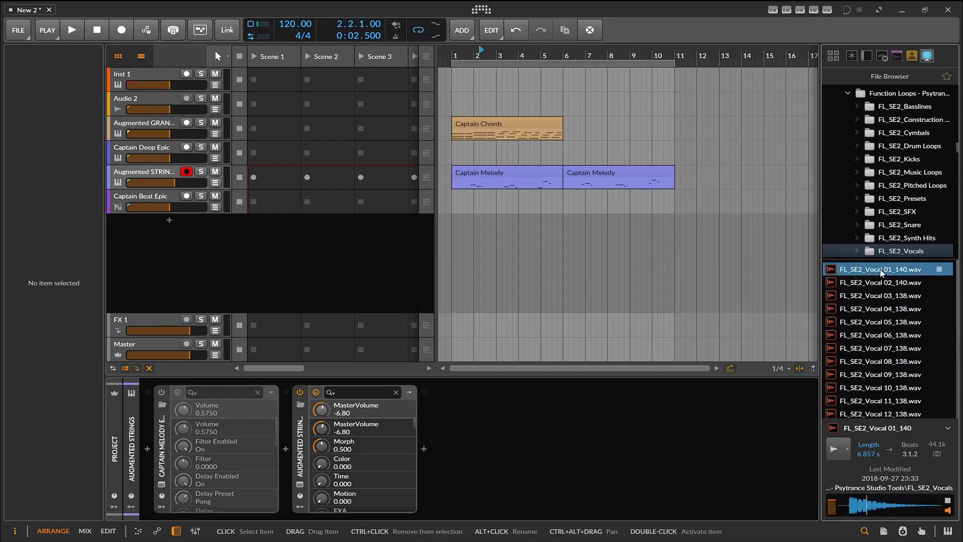
- Check the neighbouring Function Loops psytrance packs for vocals, including the Presets and FL_TFX_03_ONE SHOTS folders, and audition FL_TFX_03_Triggered SFX_G.wav
scroll(896, 189, up, 3)
click(895, 186)
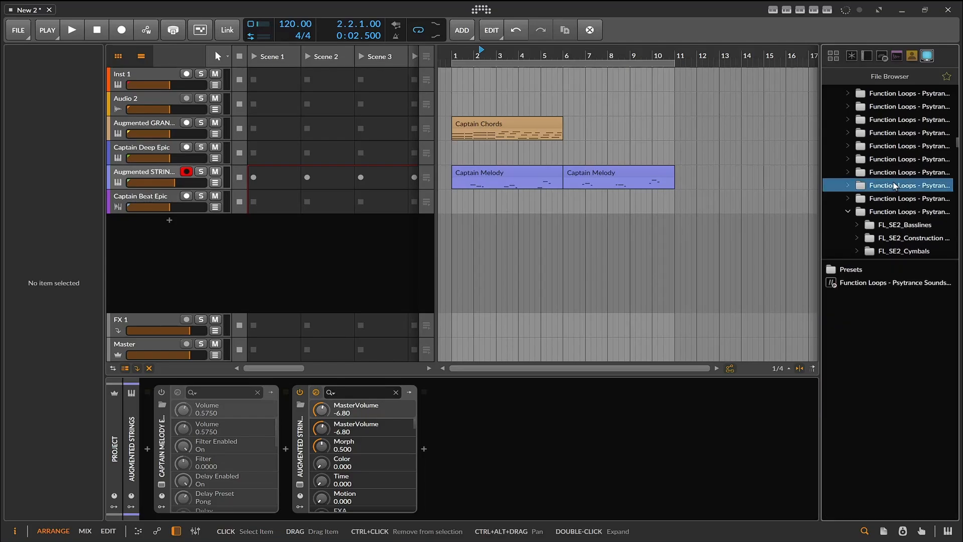
click(864, 270)
double_click(863, 271)
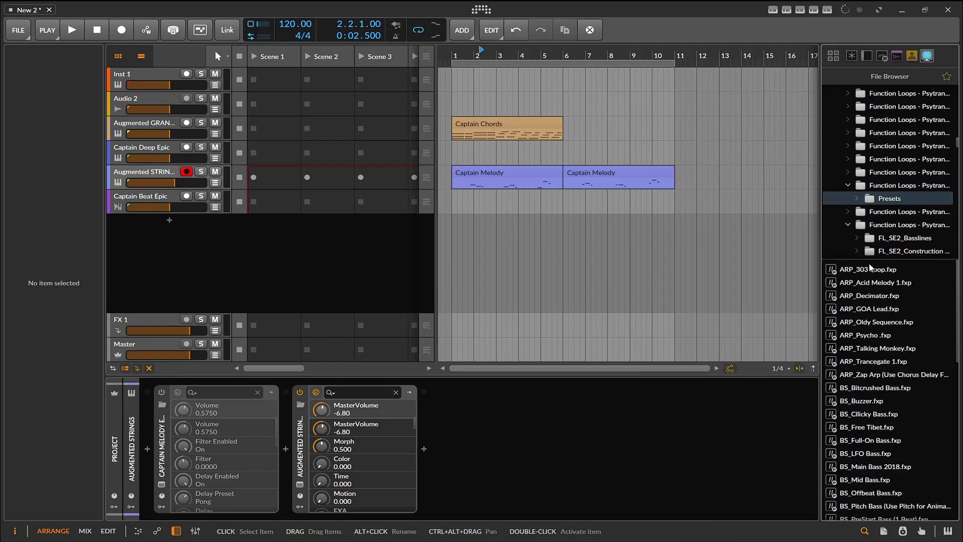
click(906, 186)
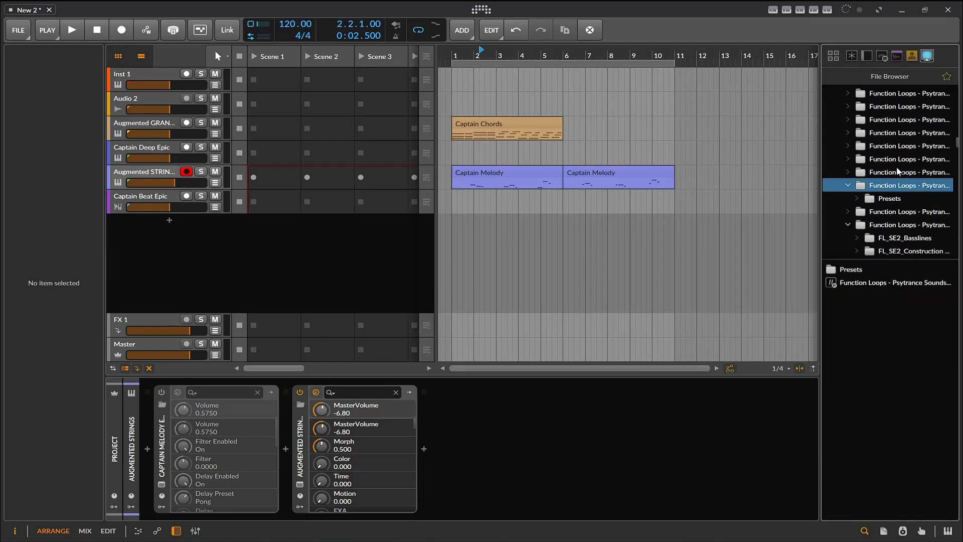
click(894, 173)
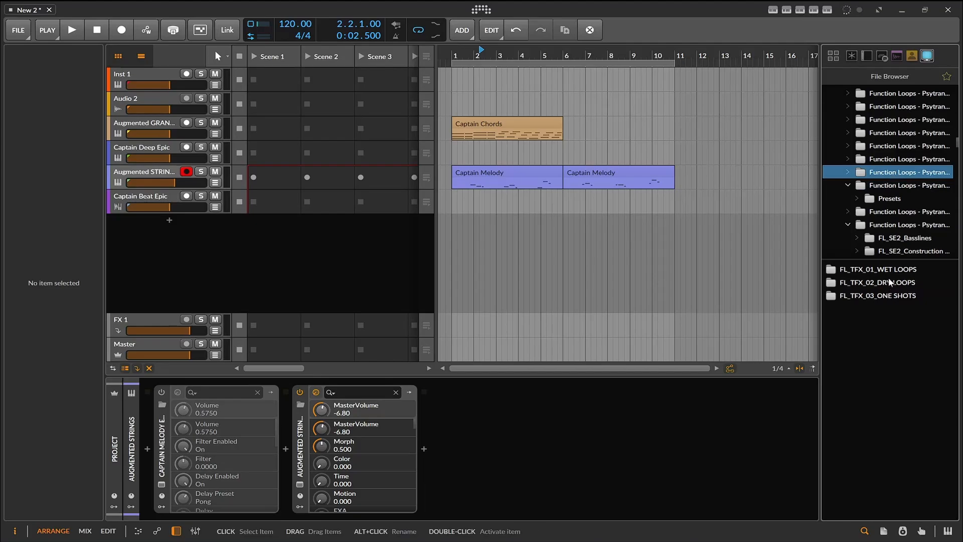
double_click(891, 297)
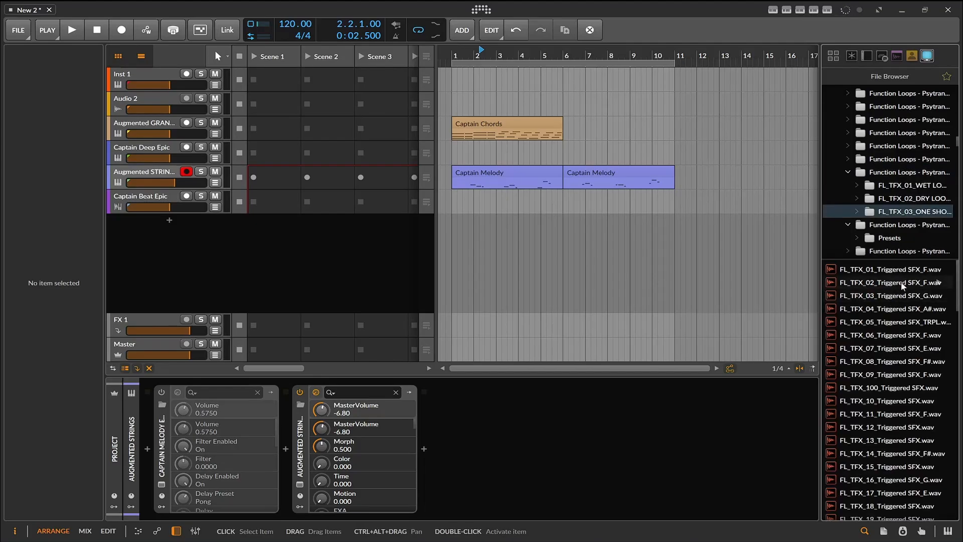
click(898, 309)
click(902, 291)
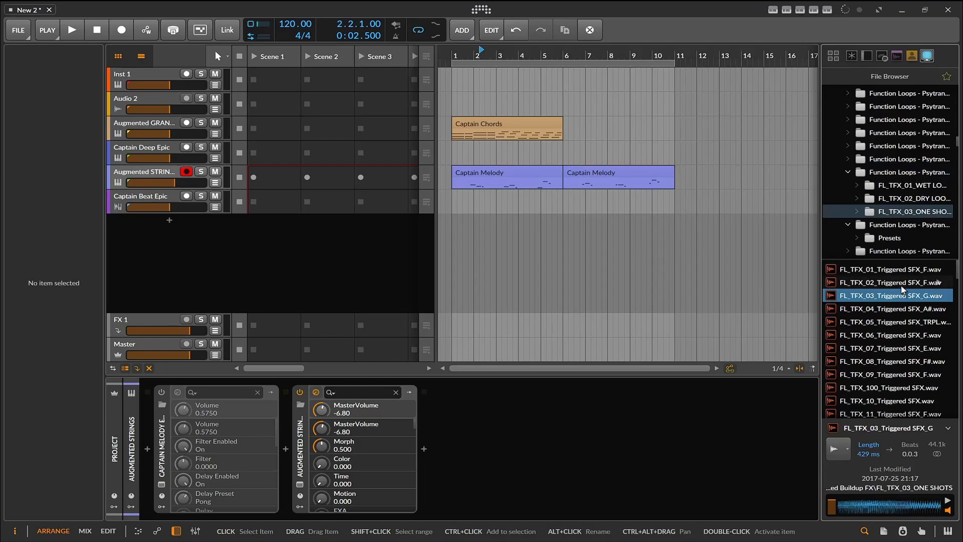
- Look through the sample library for a vocal pack and open the Female Vocalists folder inside the Female Vocalists pack
scroll(917, 169, up, 15)
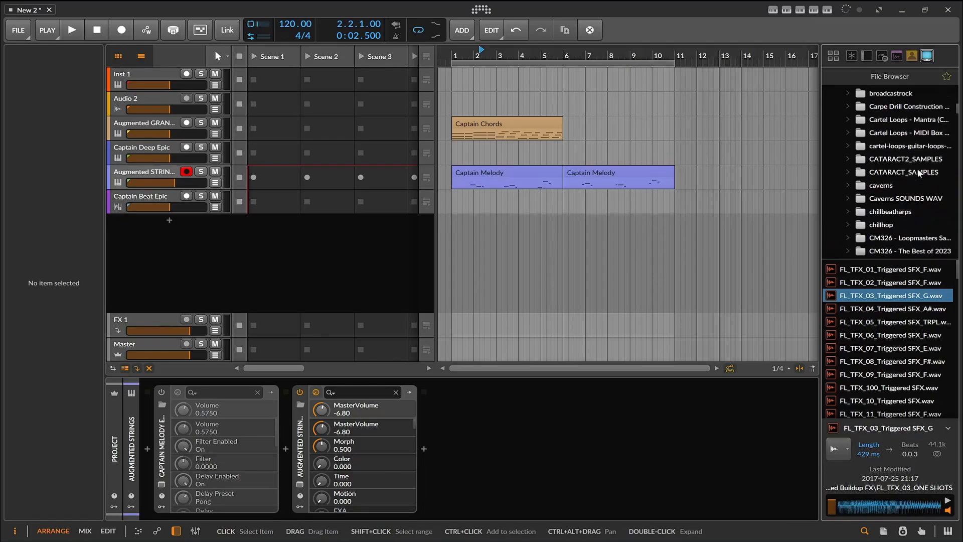
scroll(918, 168, down, 2)
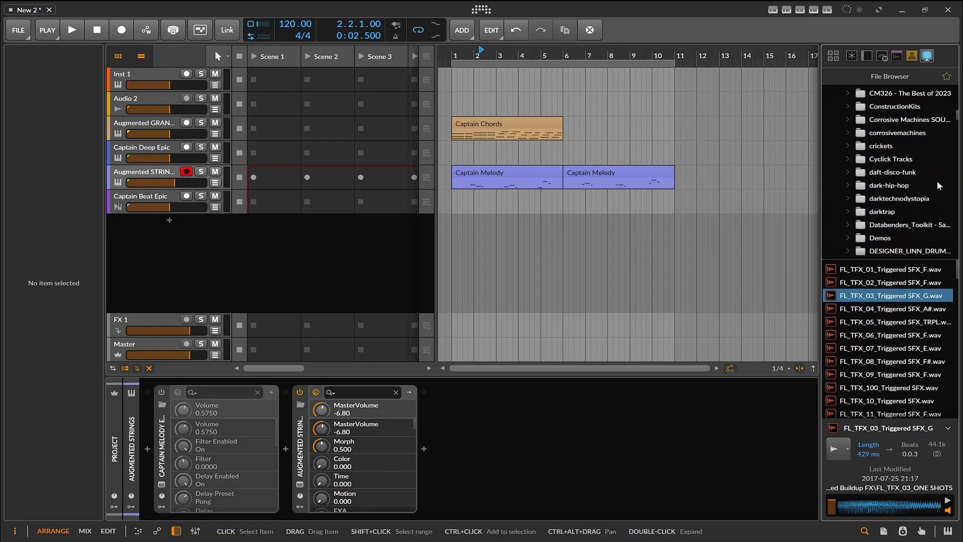
scroll(932, 188, down, 2)
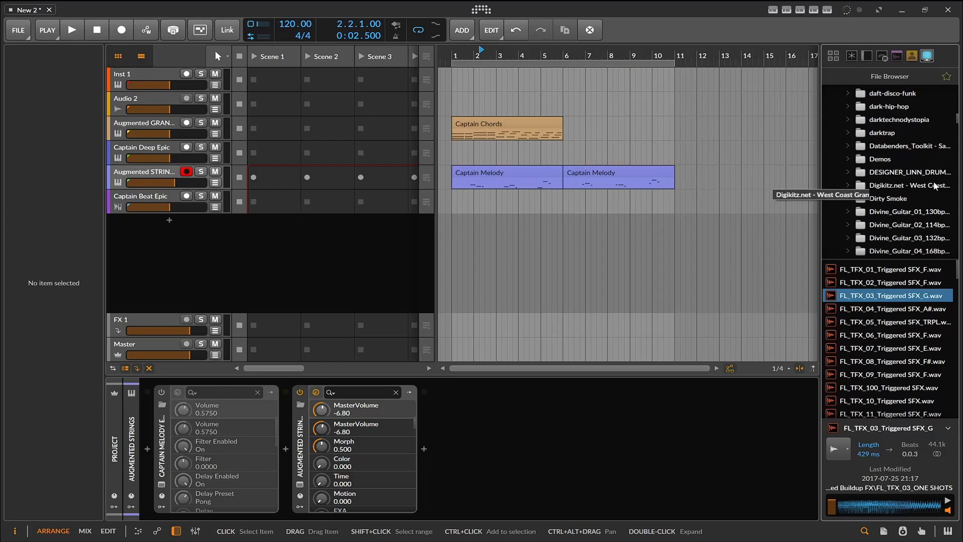
scroll(934, 184, down, 5)
click(911, 187)
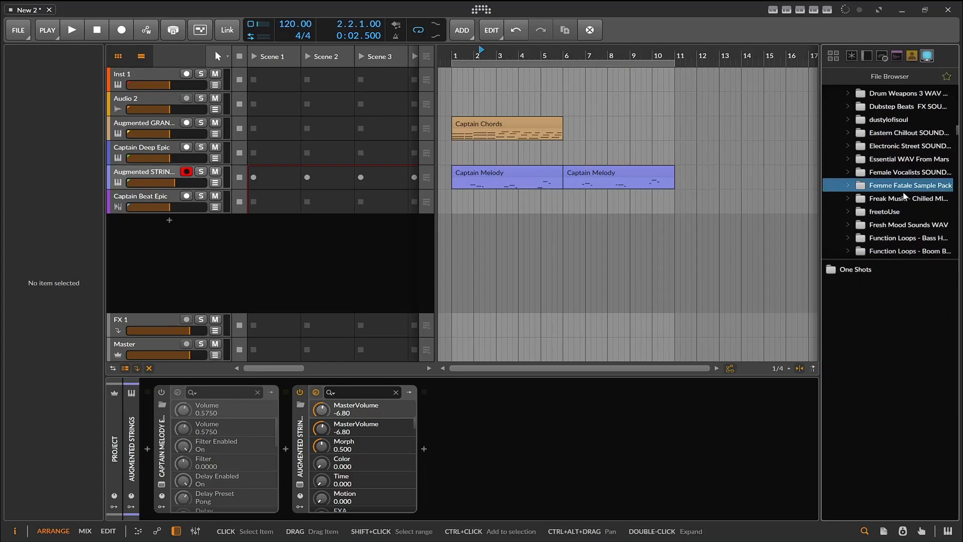
click(903, 172)
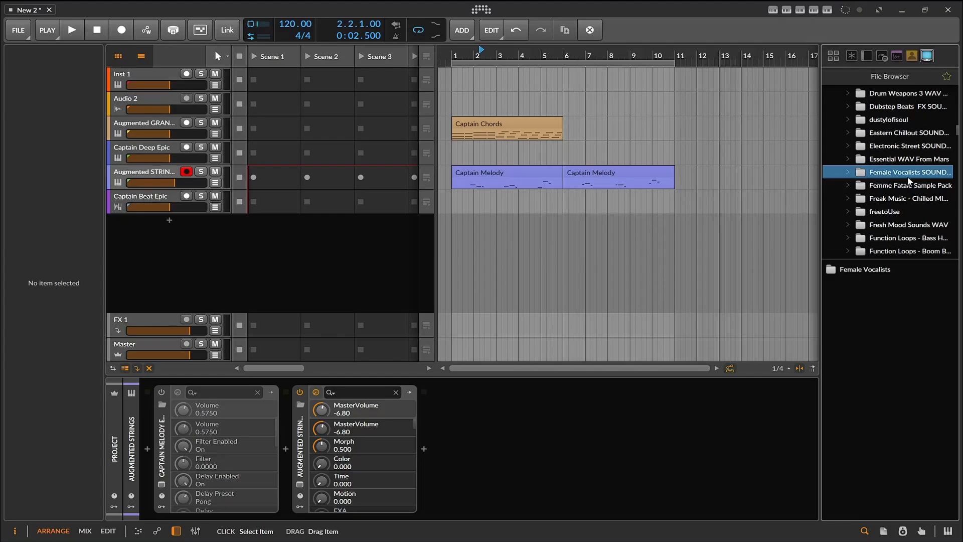
double_click(872, 274)
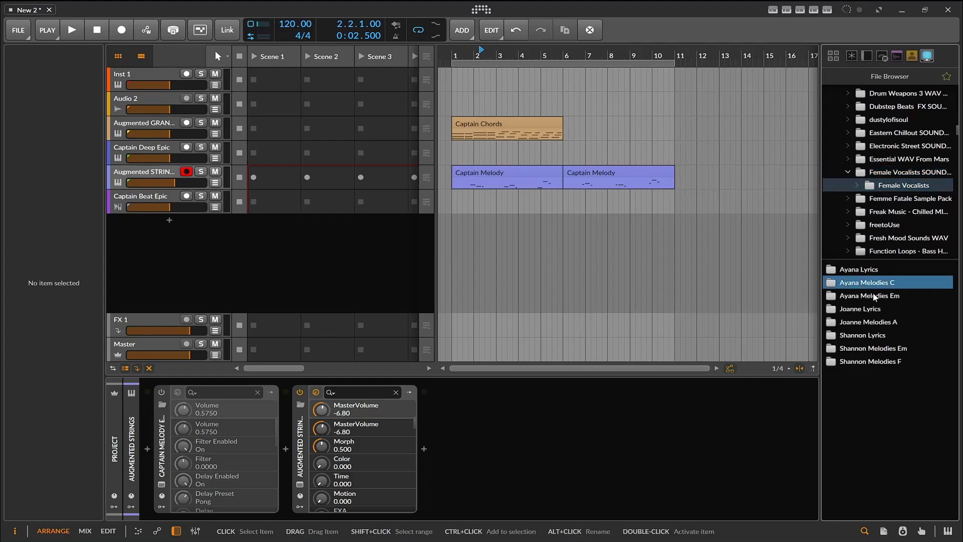
- Open the Ayana Melodies Em folder and audition Melody 12 and Melody 14
double_click(874, 295)
click(885, 307)
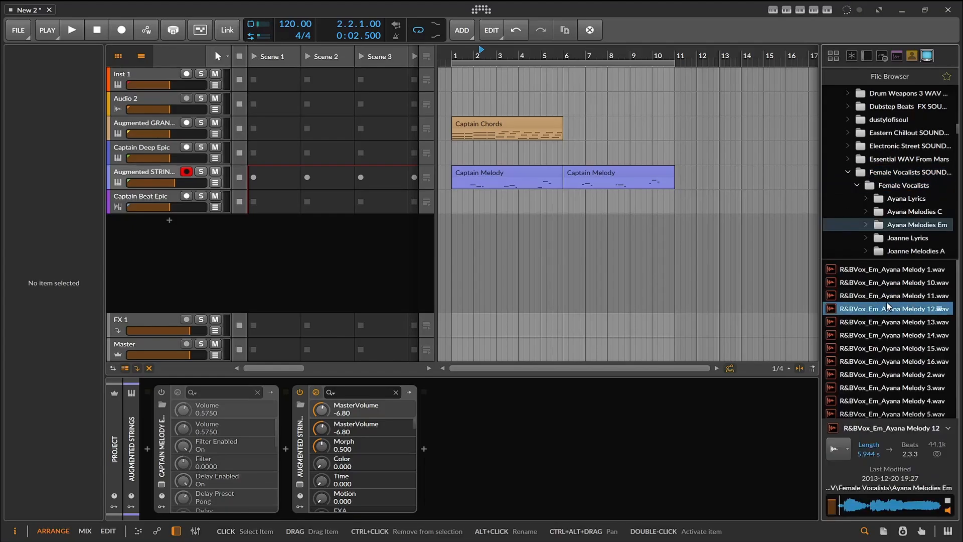
click(897, 335)
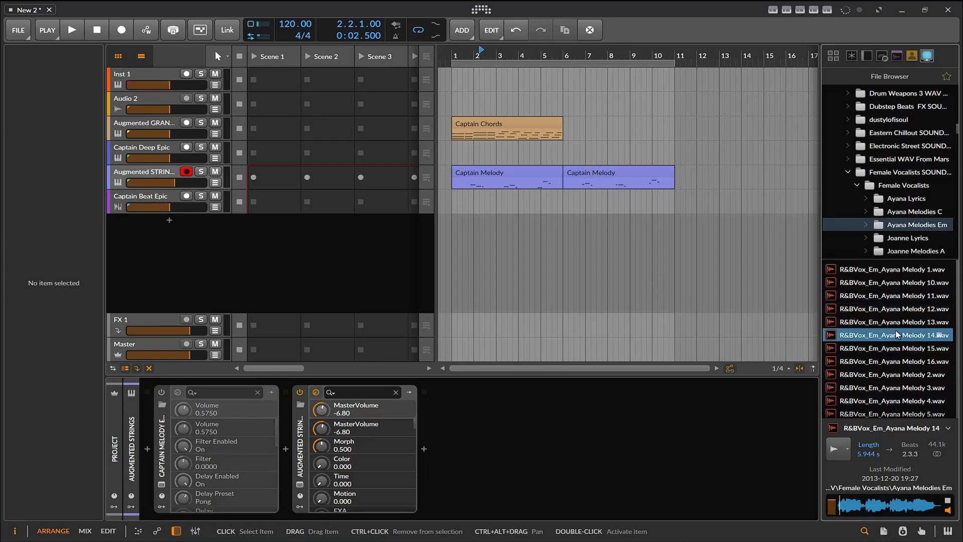
- Check the Shannon Melodies F folder and the Function Loops - Boom Bap pack, auditioning its saxophone and Denver kick loops
scroll(896, 181, down, 3)
click(896, 173)
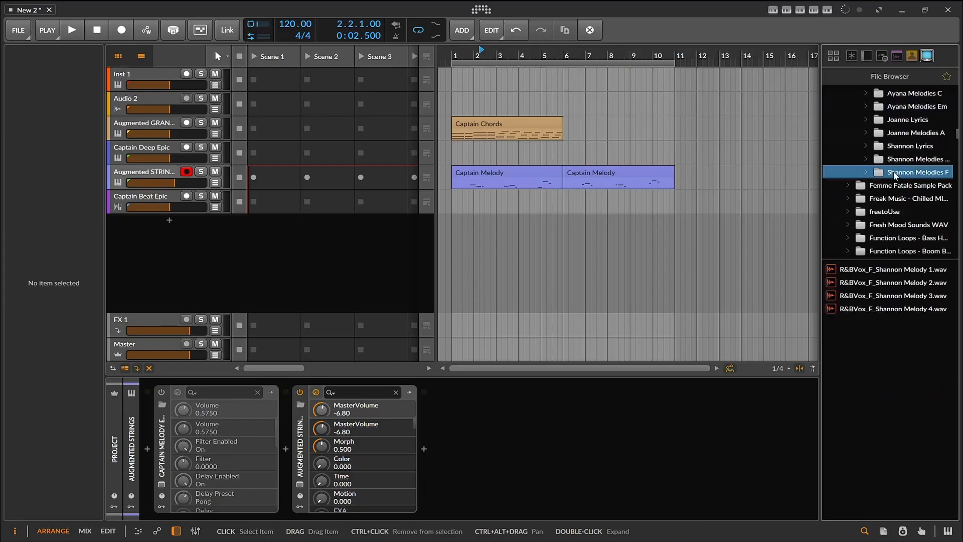
click(894, 252)
click(897, 270)
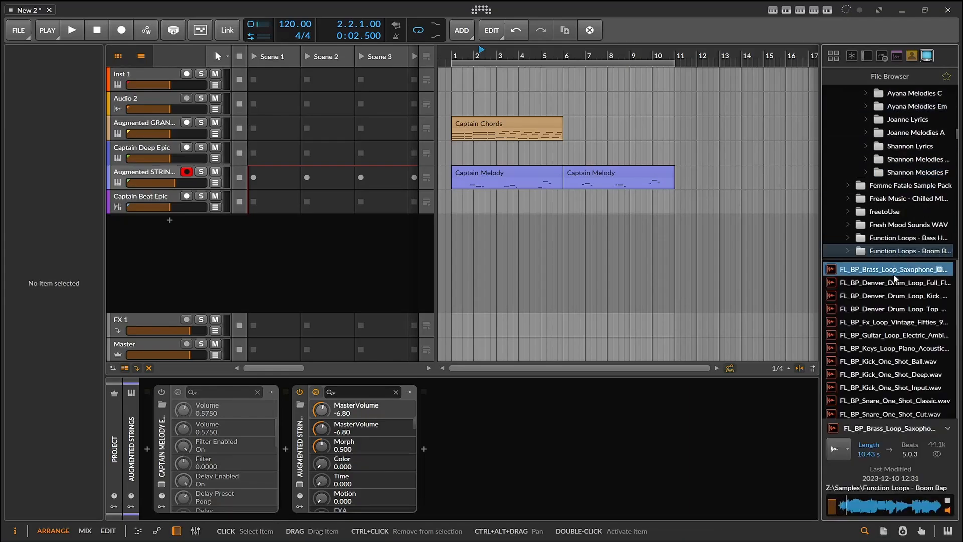
click(895, 296)
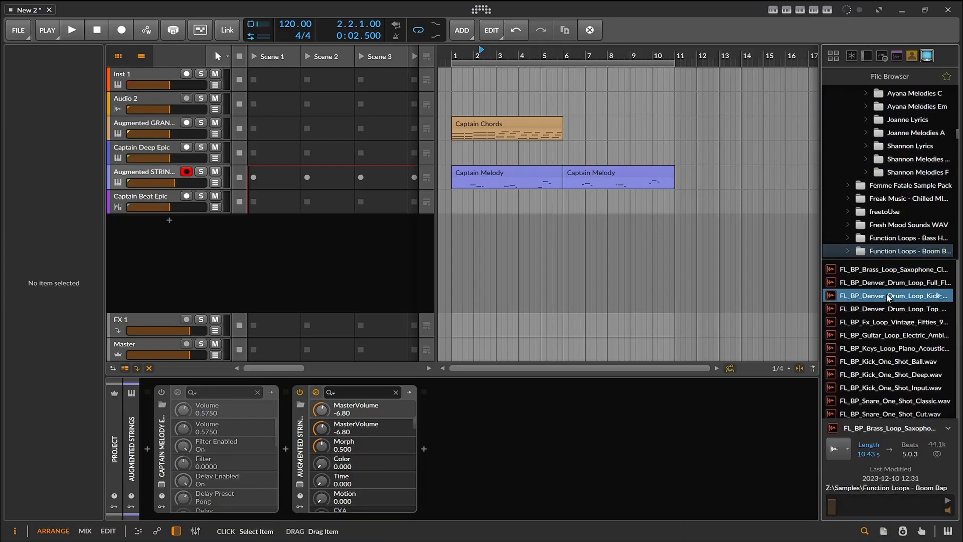
- Place BOUNCEBACK.wav from the Femme Fatale Sample Pack's One Shots folder at bar 2 on a new track below Captain Beat Epic
click(902, 187)
double_click(868, 270)
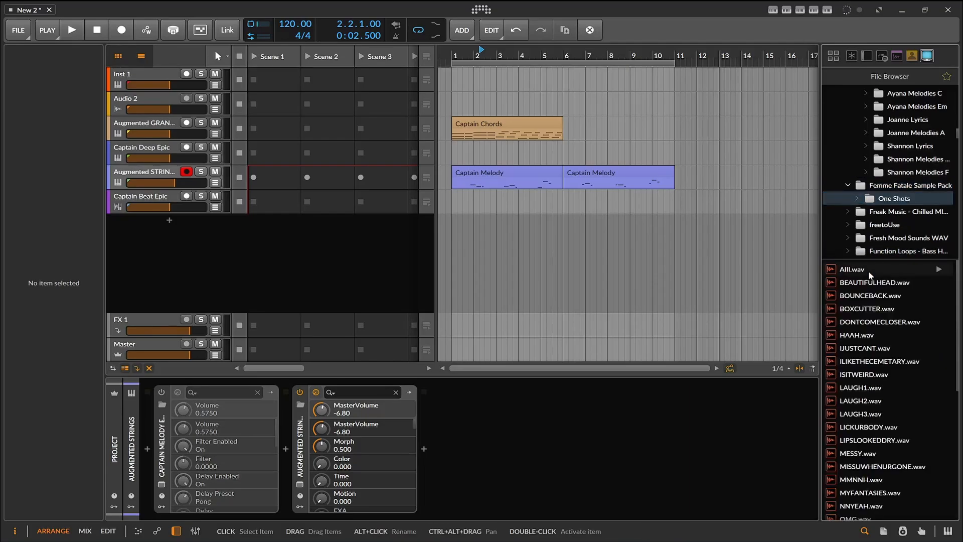
click(870, 299)
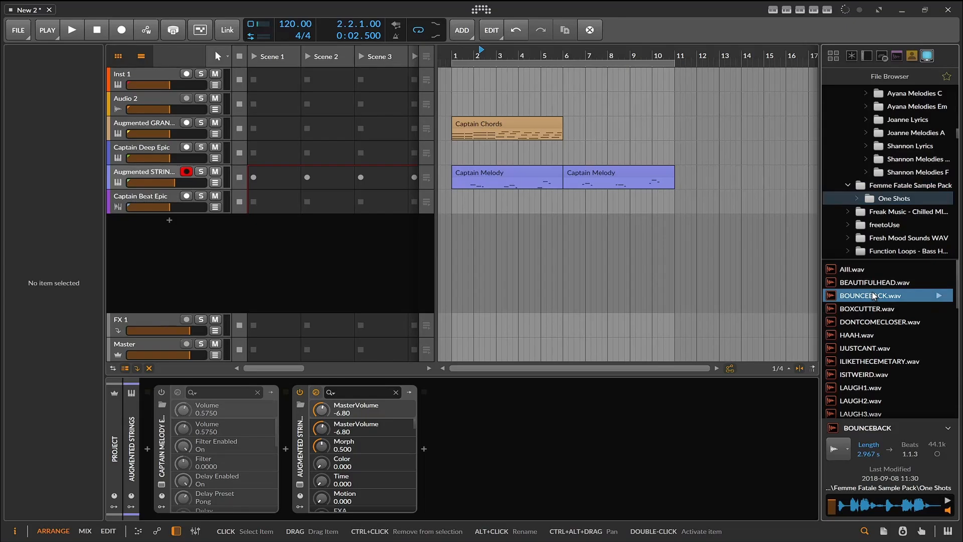
drag(873, 296, 473, 207)
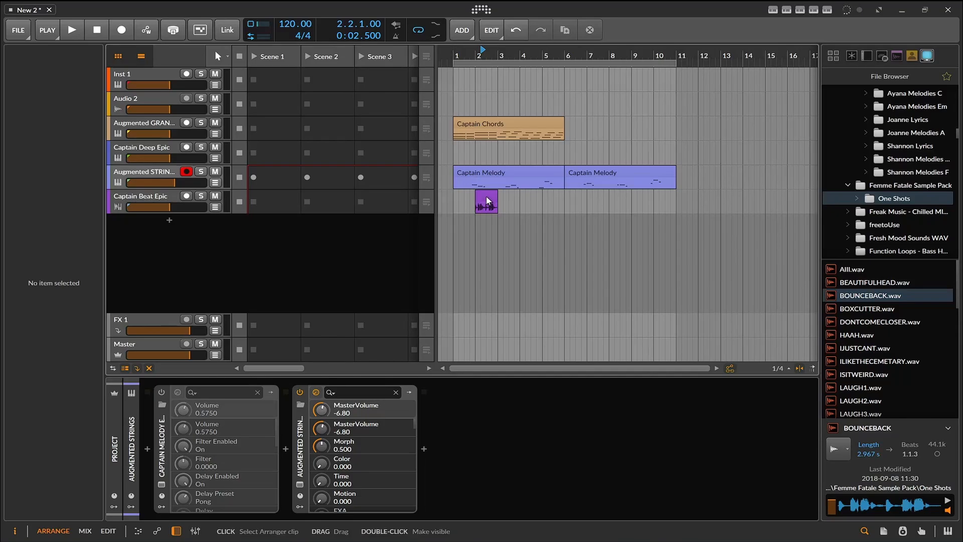
drag(486, 197, 484, 223)
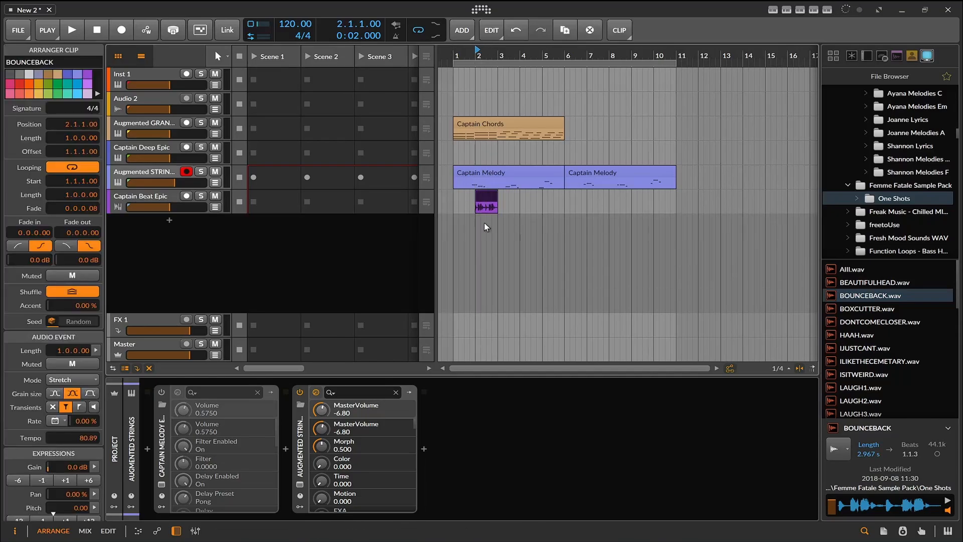
- Audition more One Shots vocals during playback and place ILIKETHECEMETARY.wav at bar 6 on the Hybrid 7 track
click(67, 34)
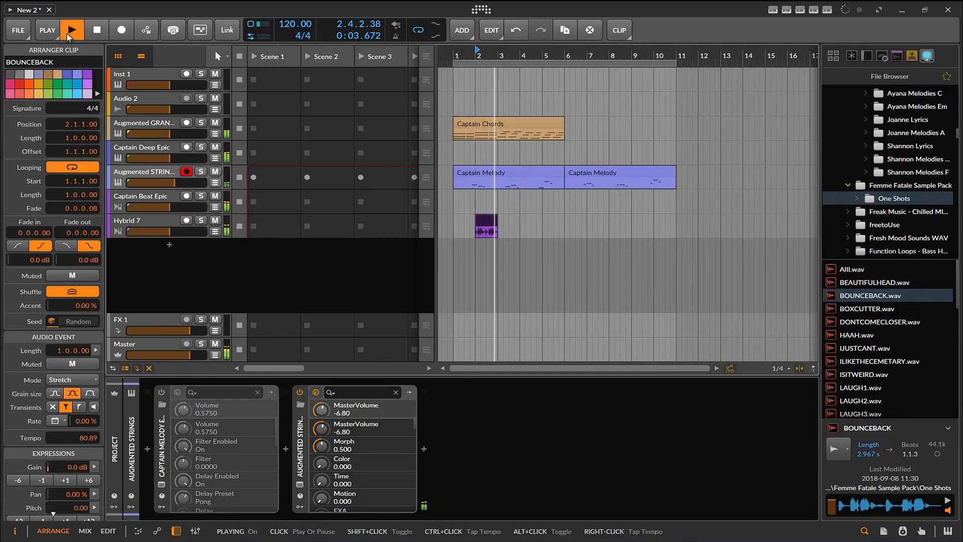
click(872, 283)
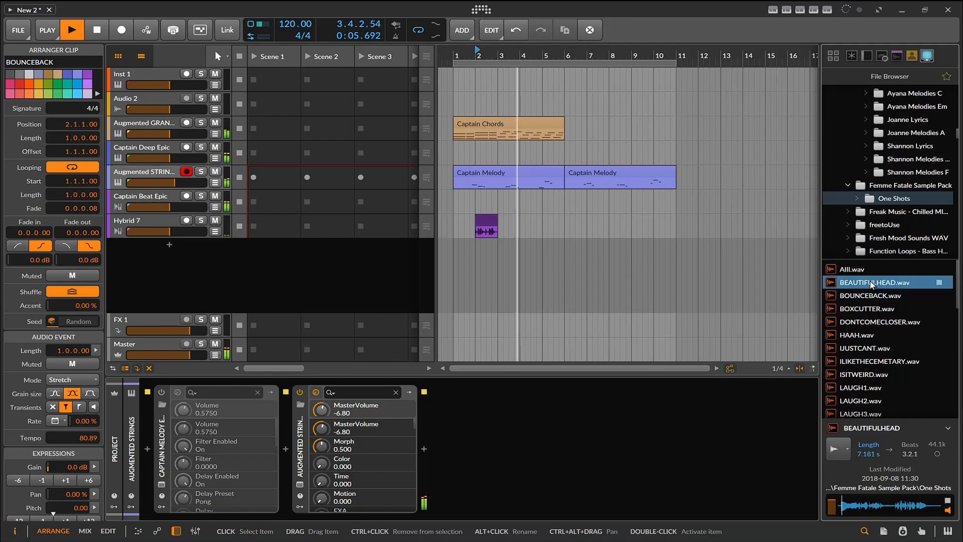
click(871, 319)
click(863, 341)
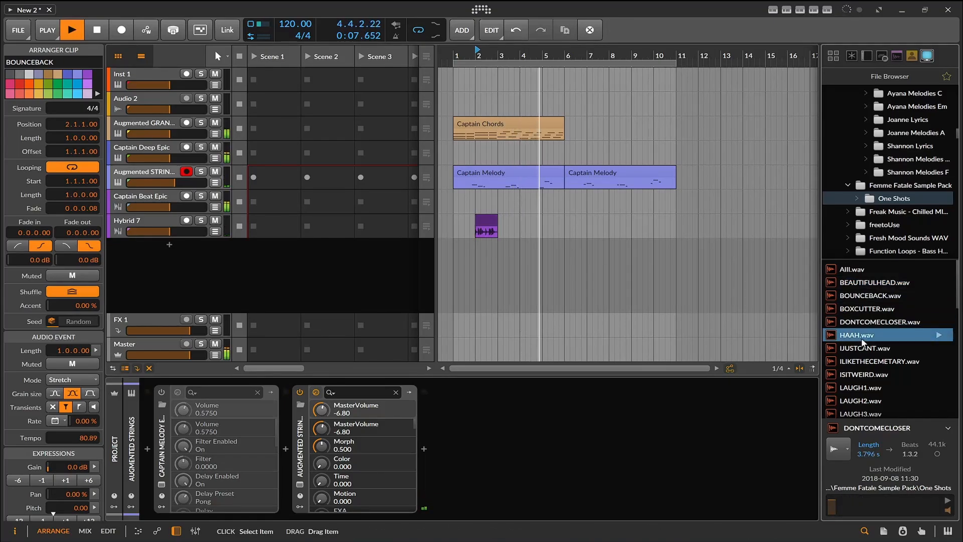
click(860, 349)
click(857, 362)
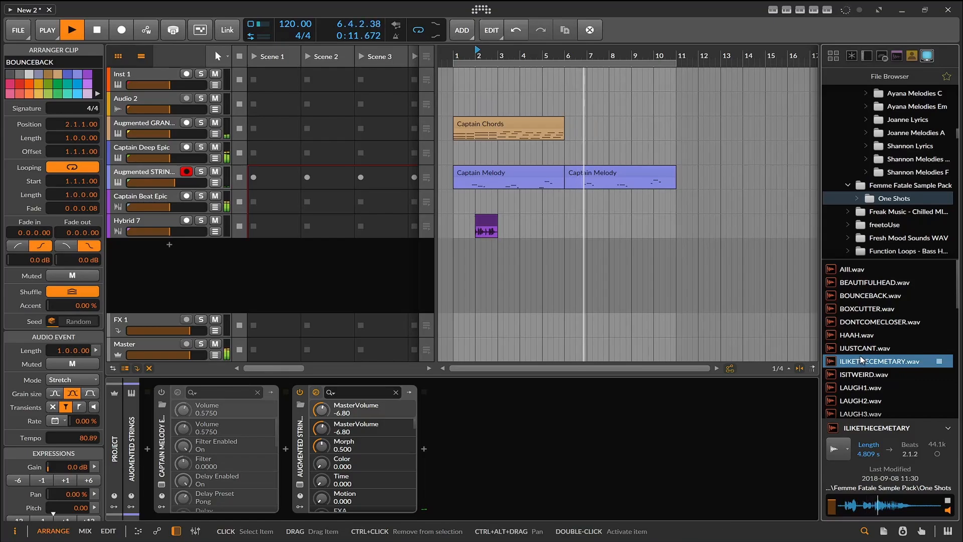
drag(860, 357, 566, 230)
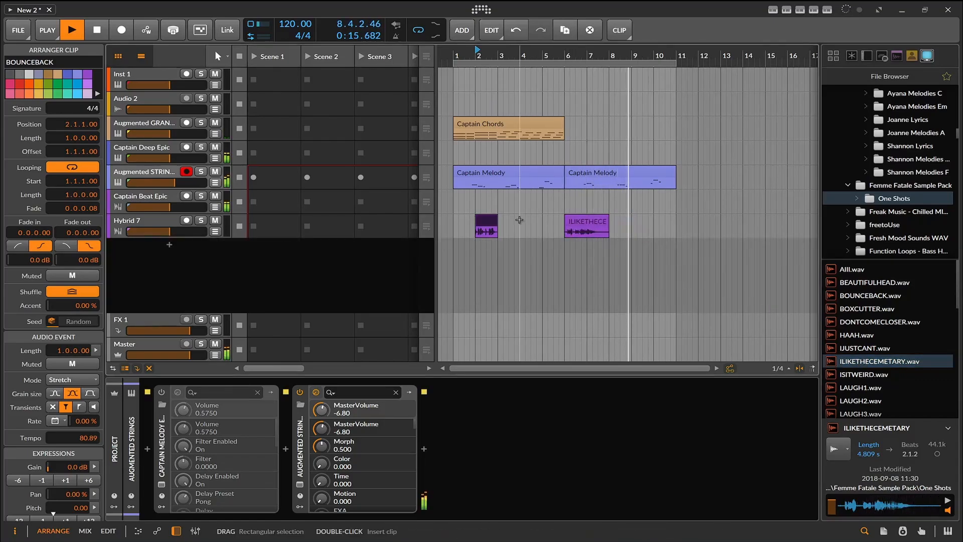
- Set the playback start to bar 1 and look through the remaining samples in the One Shots folder
click(451, 148)
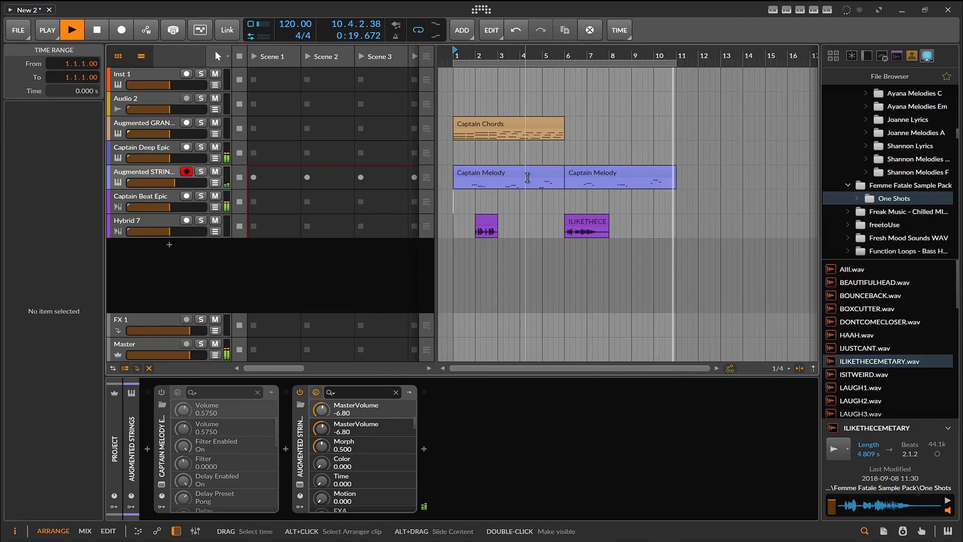
scroll(890, 337, down, 5)
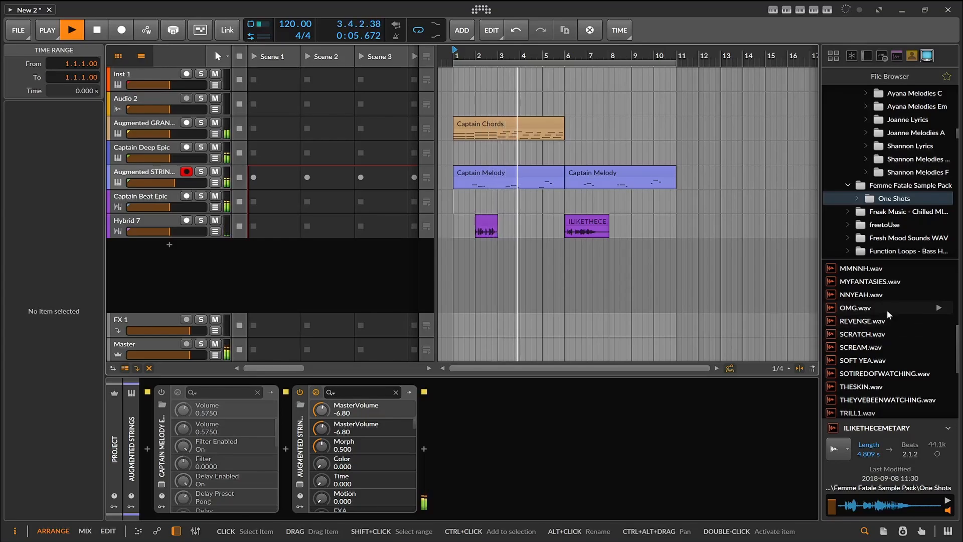
scroll(853, 316, down, 3)
scroll(871, 281, up, 7)
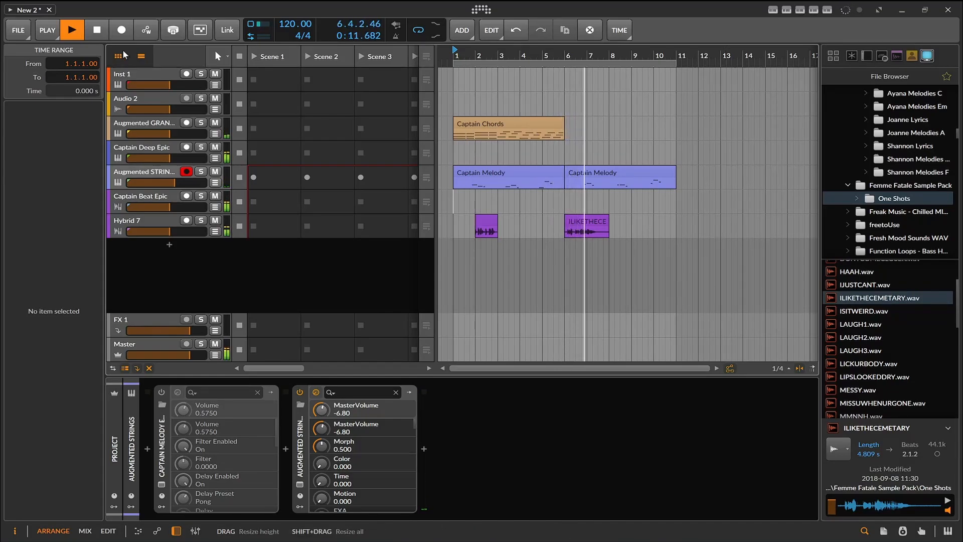
- Copy the ILIKETHECEMETARY clip to positions 7.1 and 7.3 on the Hybrid 7 track, and play from bar 6
click(95, 28)
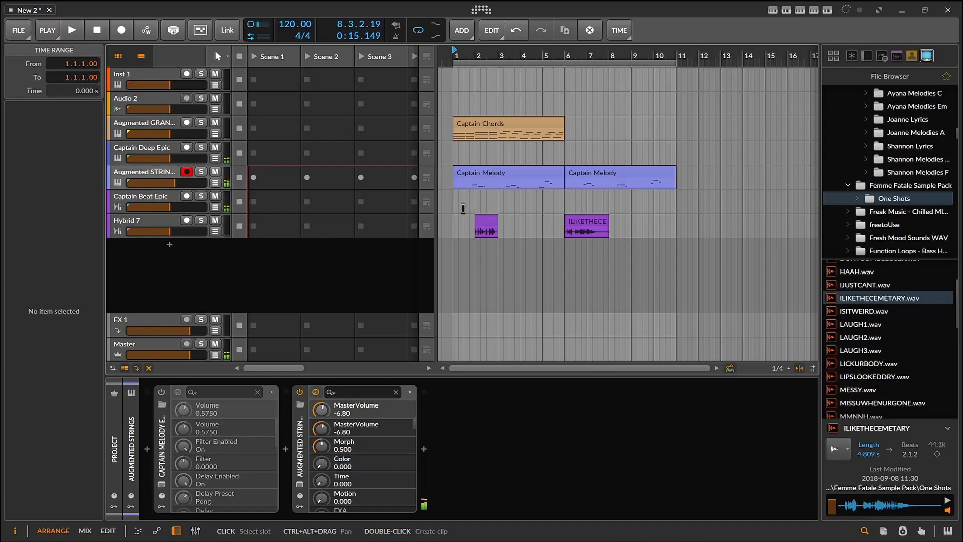
click(584, 221)
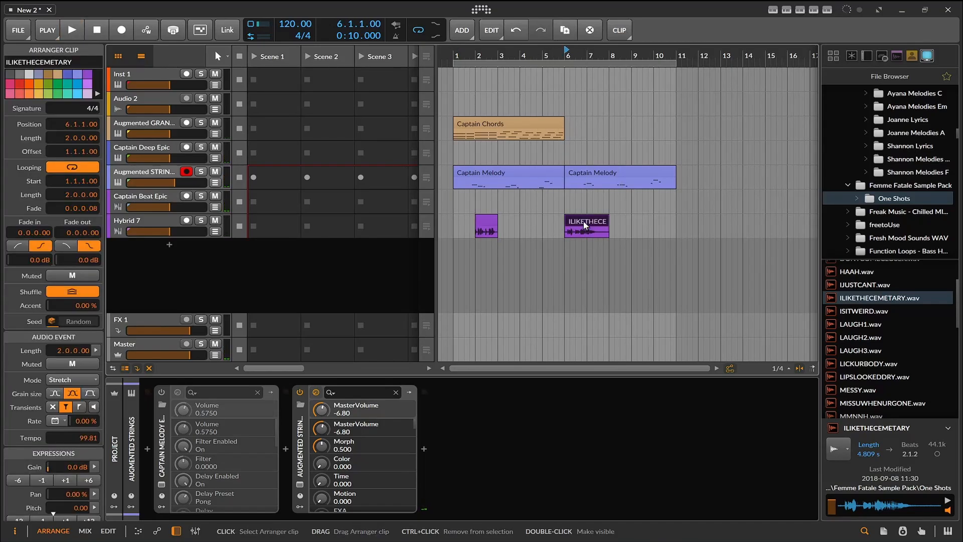
drag(583, 222, 609, 223)
click(566, 207)
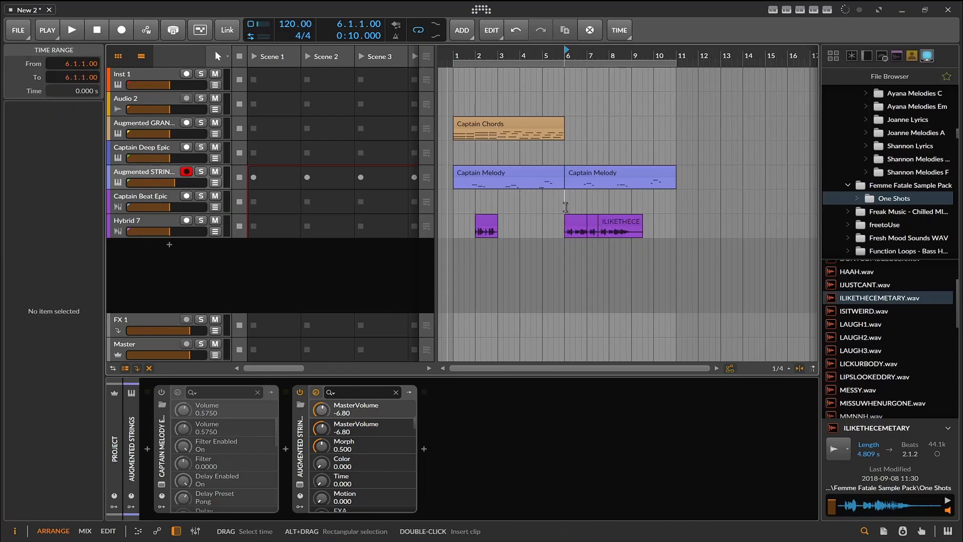
key(space)
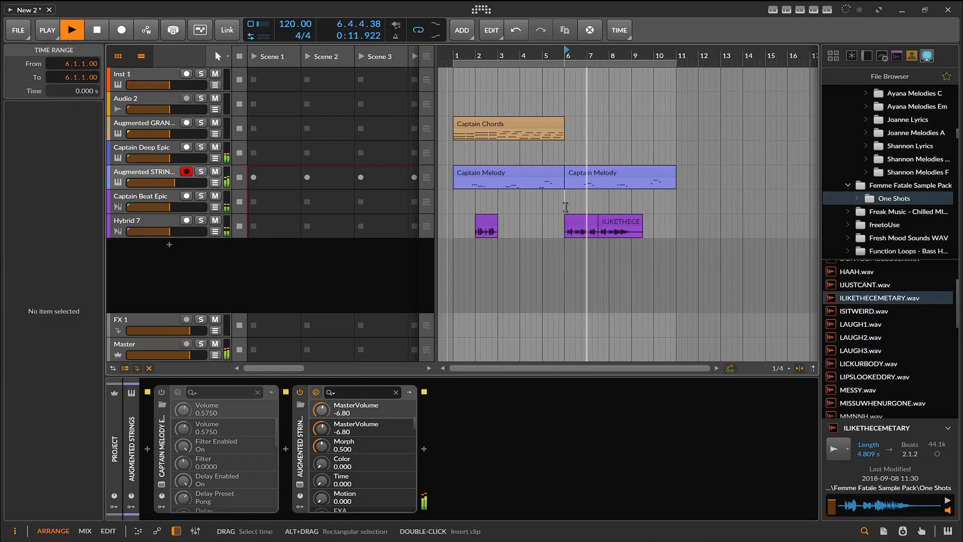
- Copy the short ILIKETHECEMETARY fragment to 6.2 and the longer clip to 7.1 on Hybrid 7, and set the playback start to bar 6
click(591, 221)
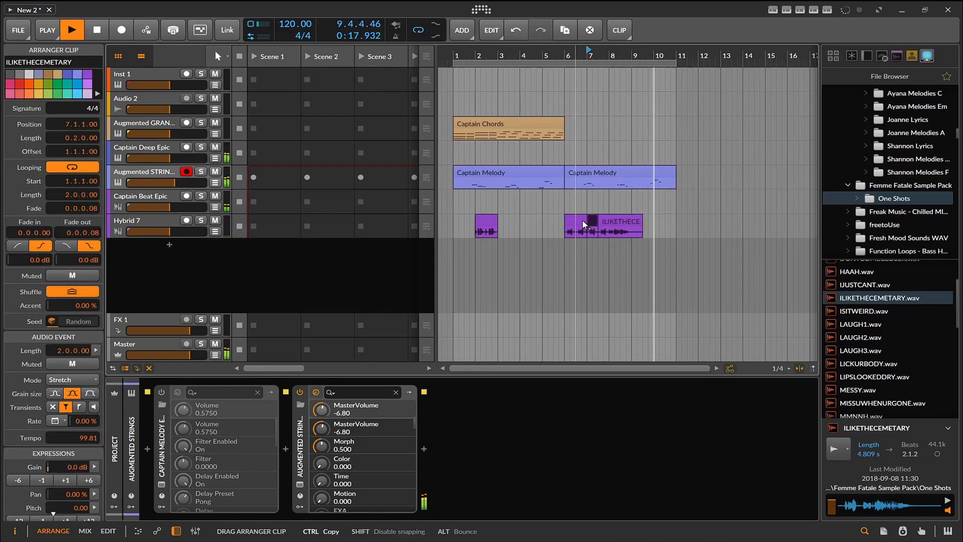
drag(583, 221, 566, 221)
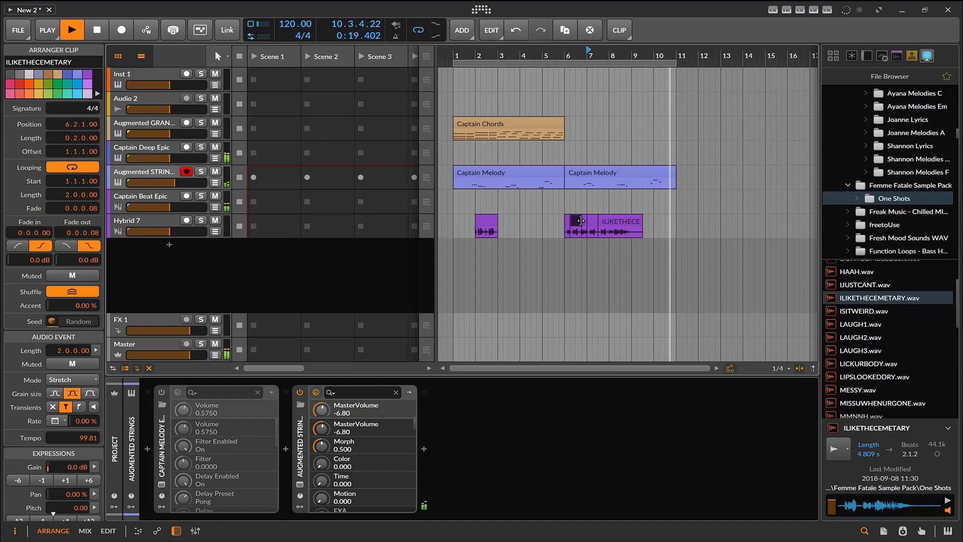
click(608, 221)
key(space)
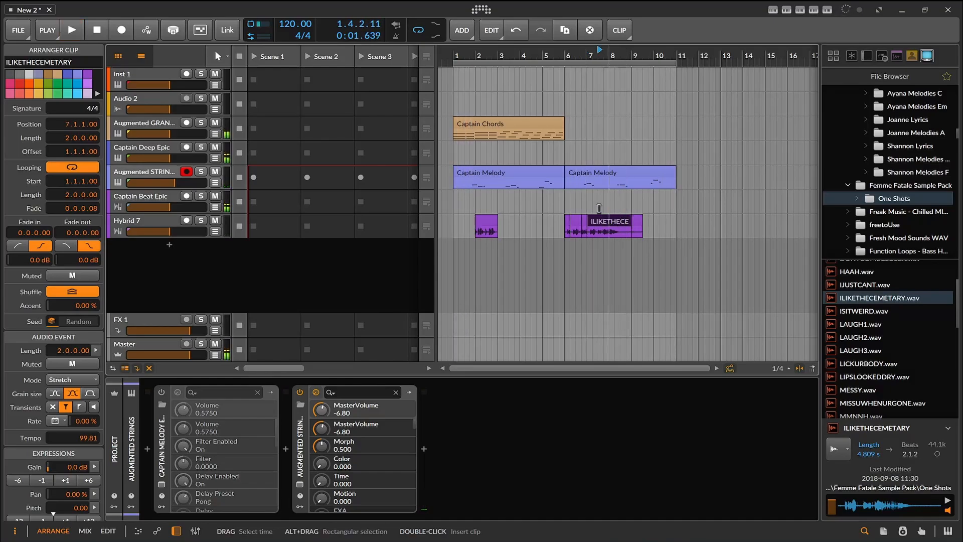
key(space)
click(566, 205)
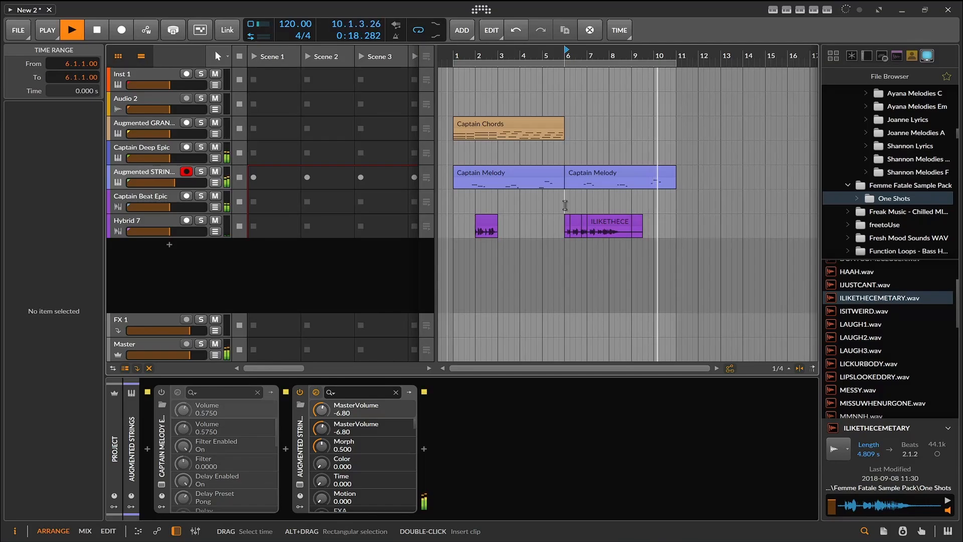
- Set the project tempo to 93 BPM, listen to the arrangement, and adjust the tempo to 98 BPM
click(97, 30)
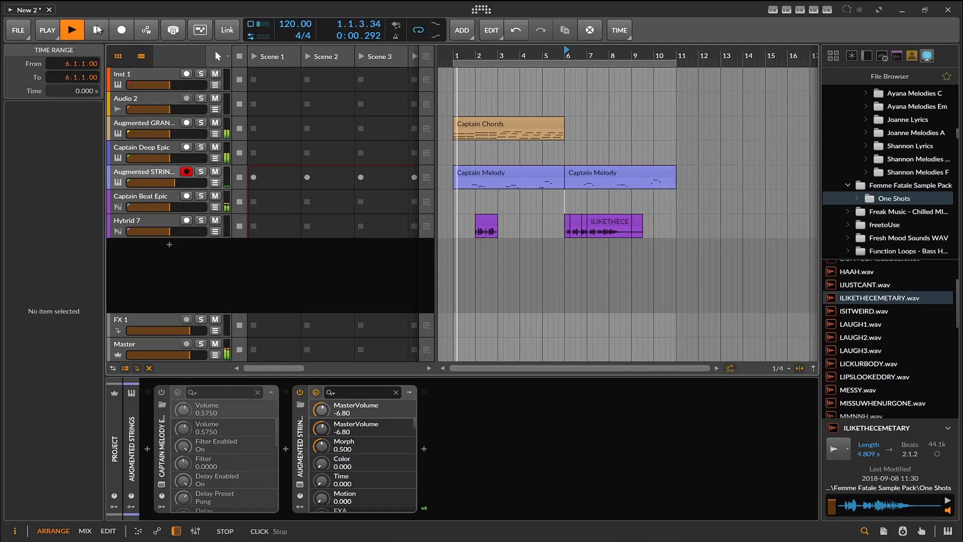
click(97, 30)
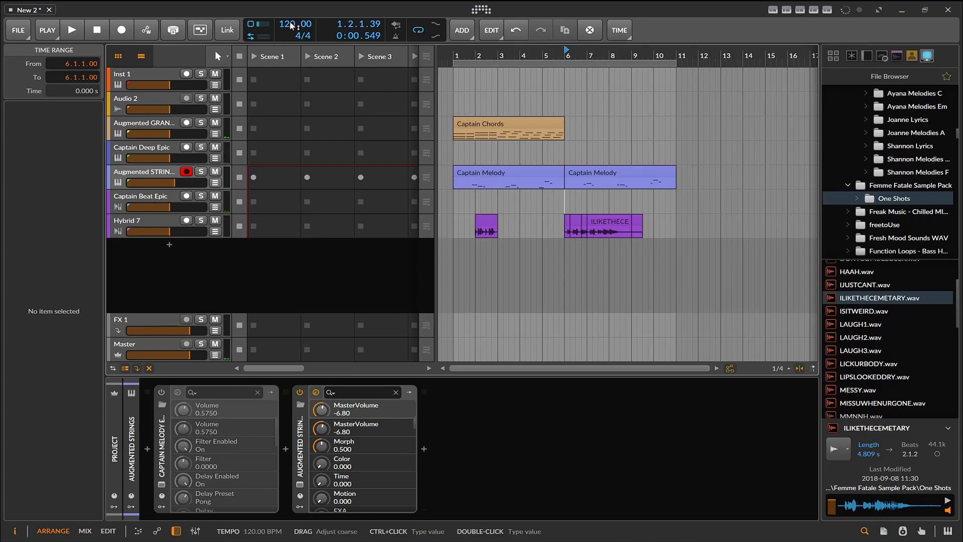
drag(291, 23, 291, 29)
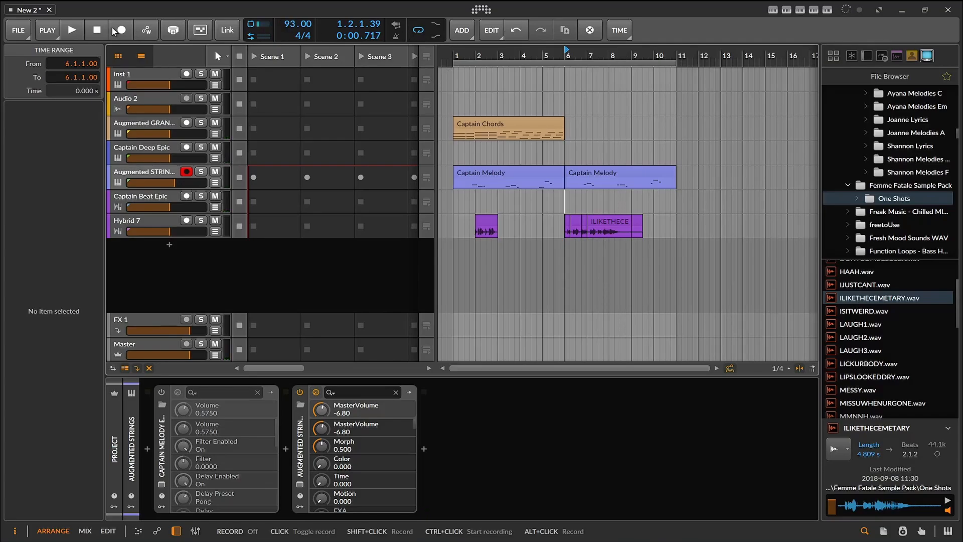
click(75, 29)
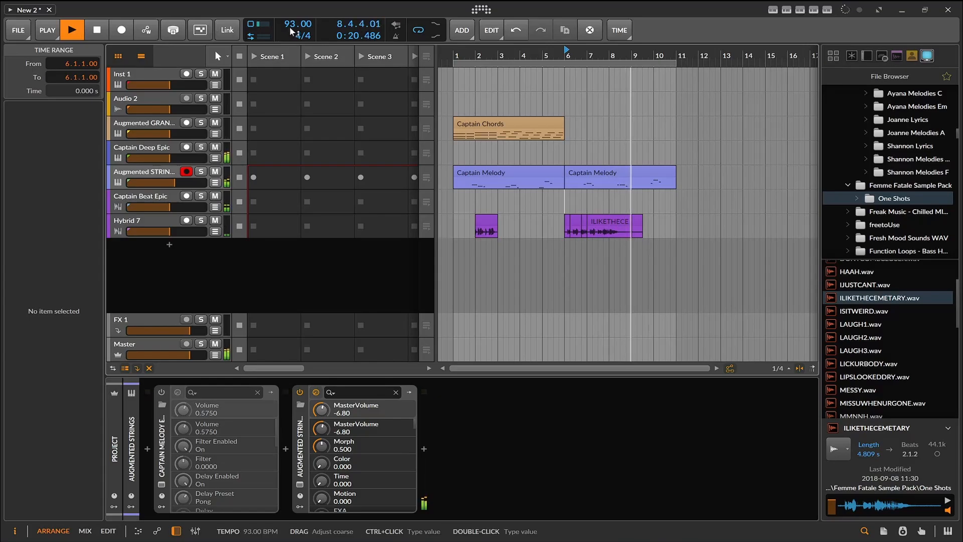
mouse_move(294, 24)
mouse_down()
mouse_move(294, 13)
mouse_move(290, 21)
mouse_up()
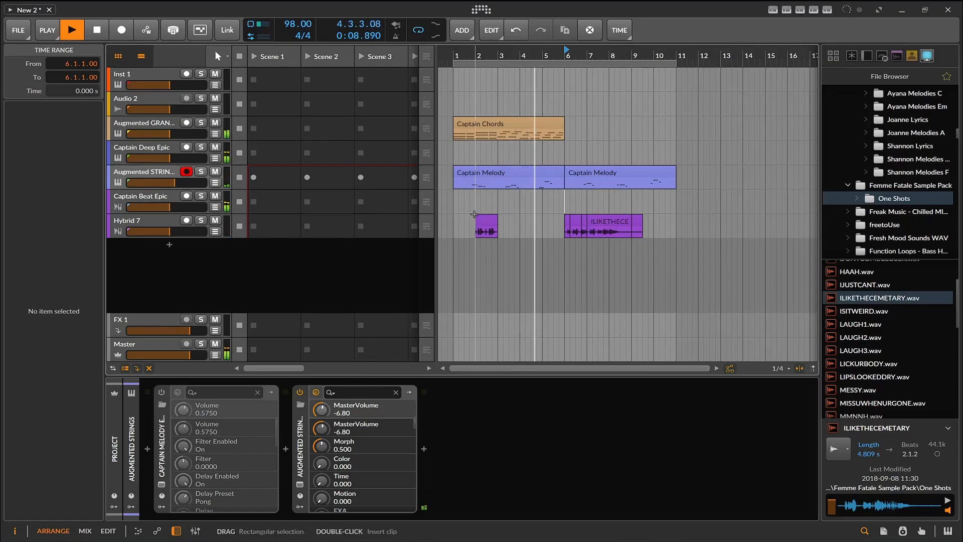
- Stop playback with the BOUNCEBACK clip in close view and try project tempos of 81 and 88 BPM
scroll(496, 229, up, 8)
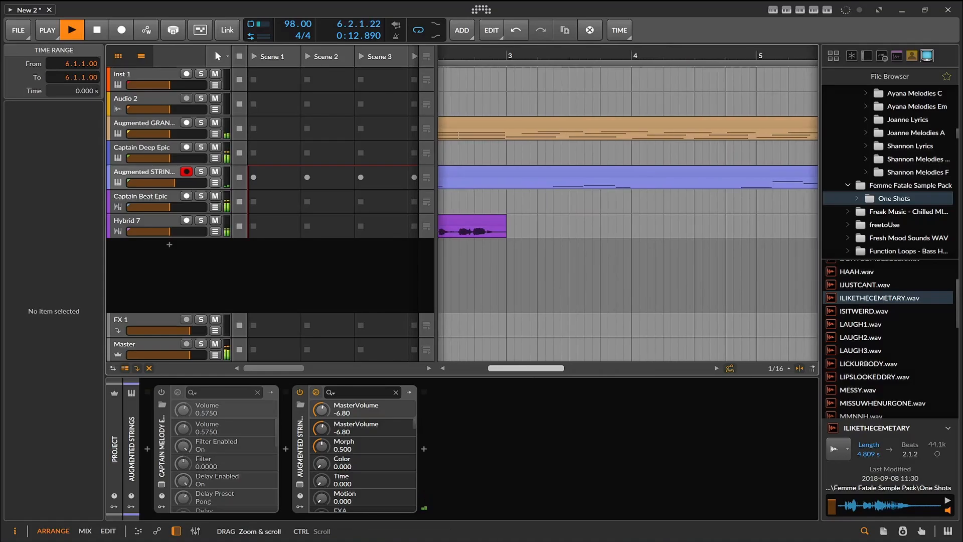
drag(526, 368, 504, 369)
key(space)
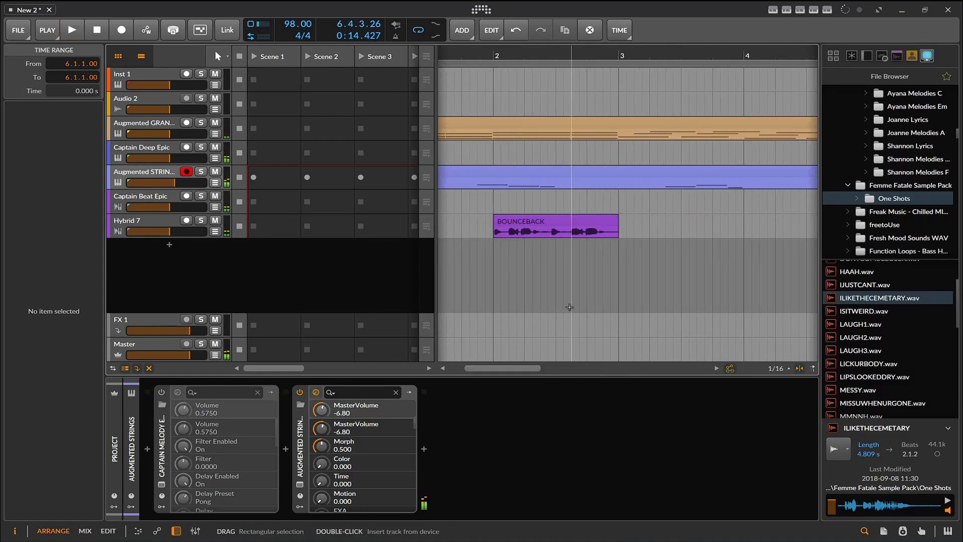
drag(289, 24, 289, 29)
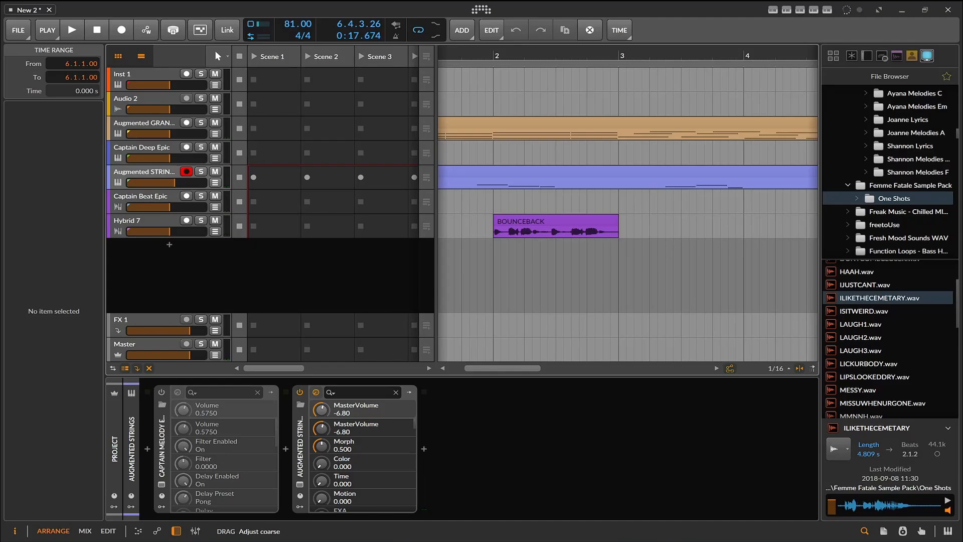
drag(289, 26, 289, 15)
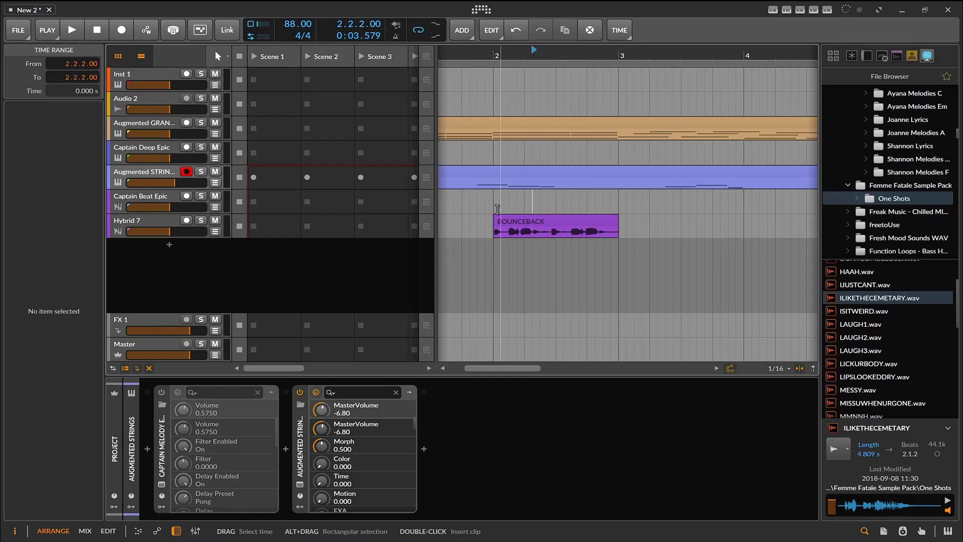
- Change the BOUNCEBACK clip's audio event mode from Stretch to Raw
click(506, 225)
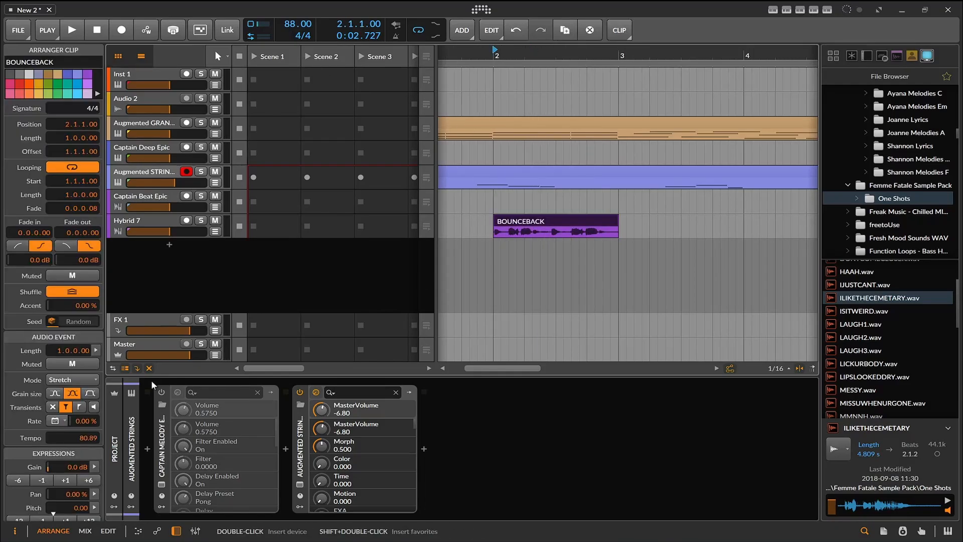
click(70, 380)
click(72, 350)
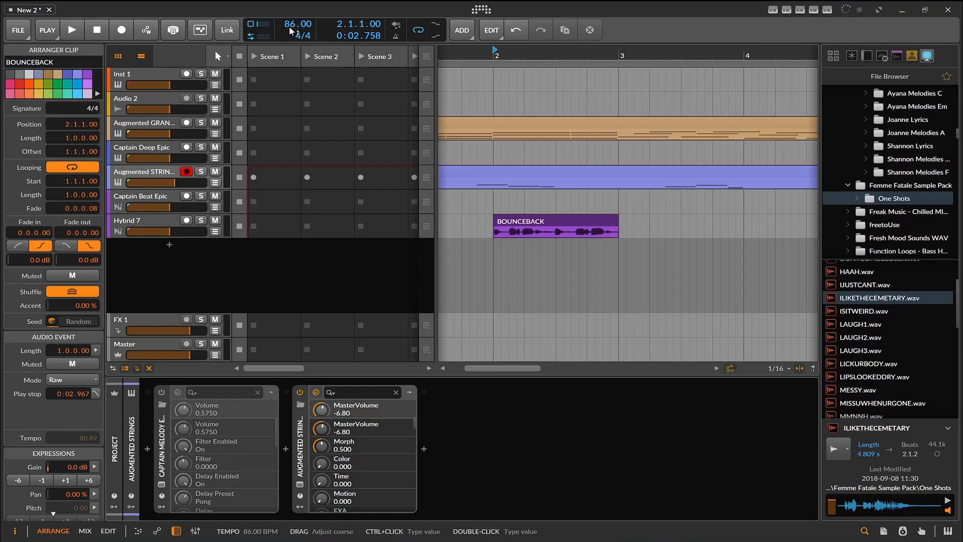
- Try a project tempo of 55 BPM and play the arrangement from the BOUNCEBACK clip
drag(291, 26, 291, 15)
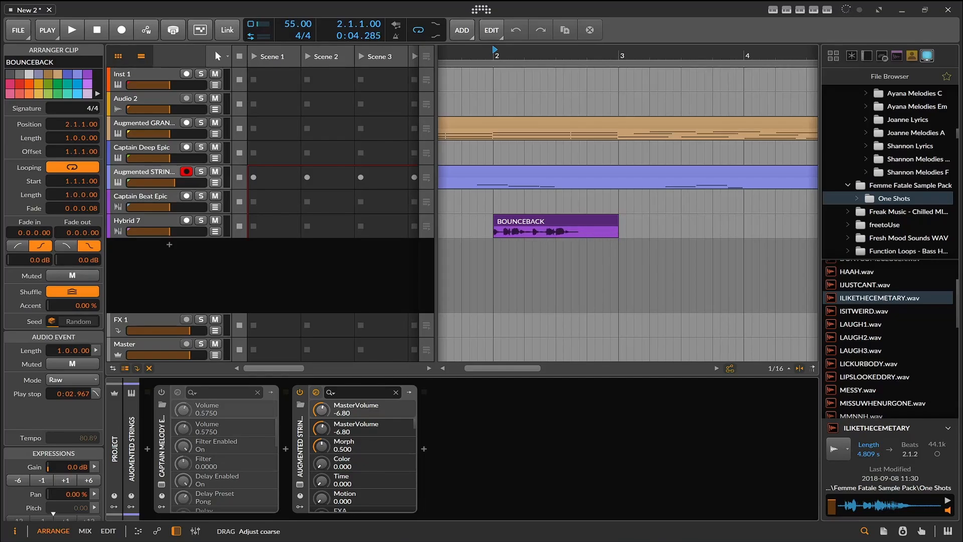
key(space)
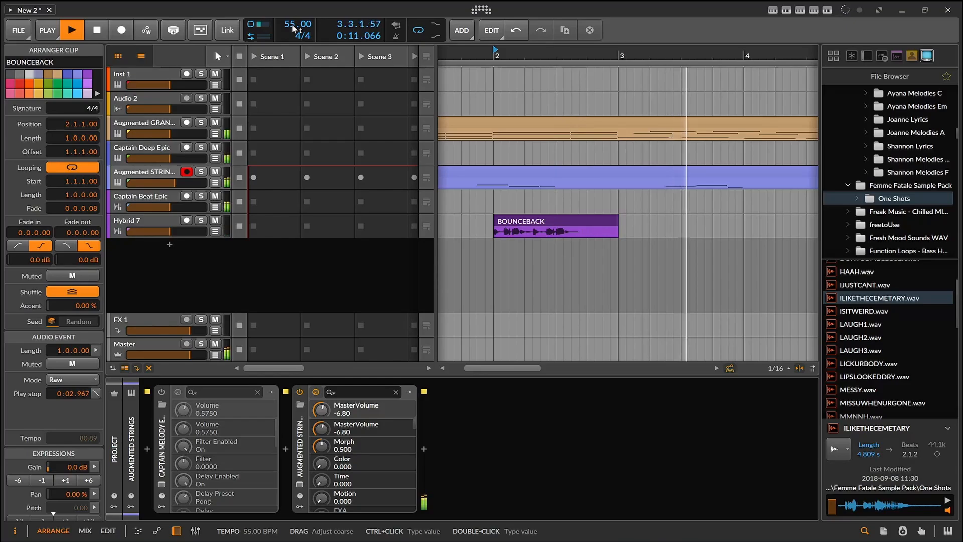
- Set the project tempo to 110 BPM, replay the section with the raw BOUNCEBACK clip, and stop playback
drag(292, 23, 292, 10)
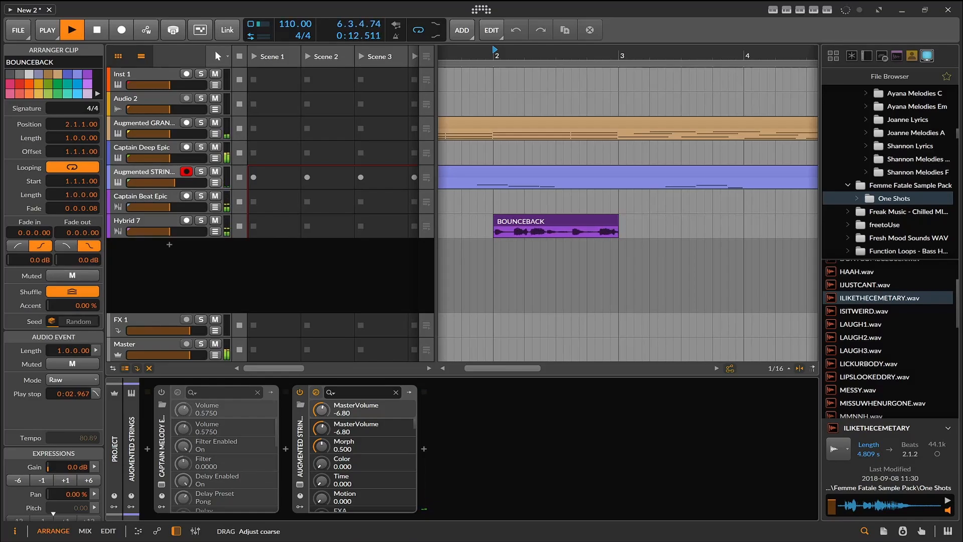
key(space)
key(space)
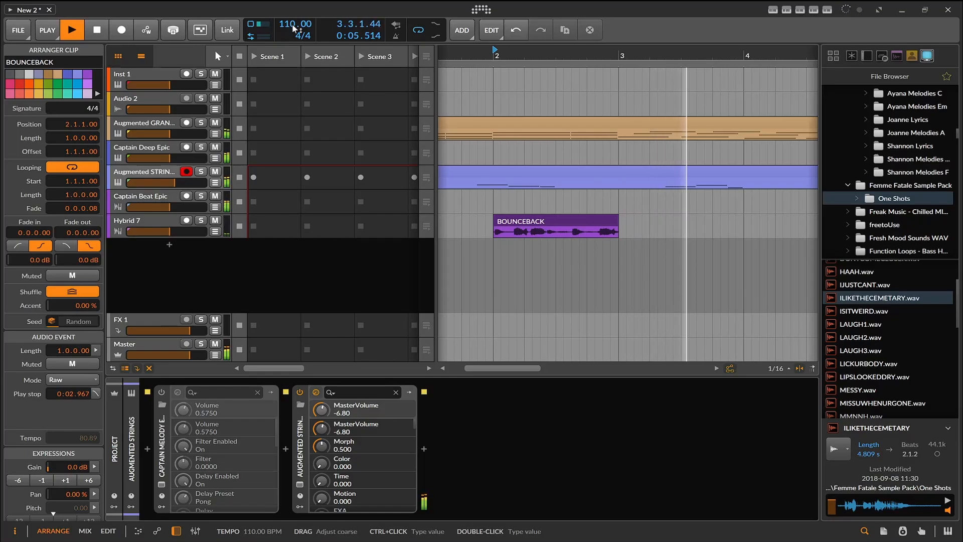
click(94, 31)
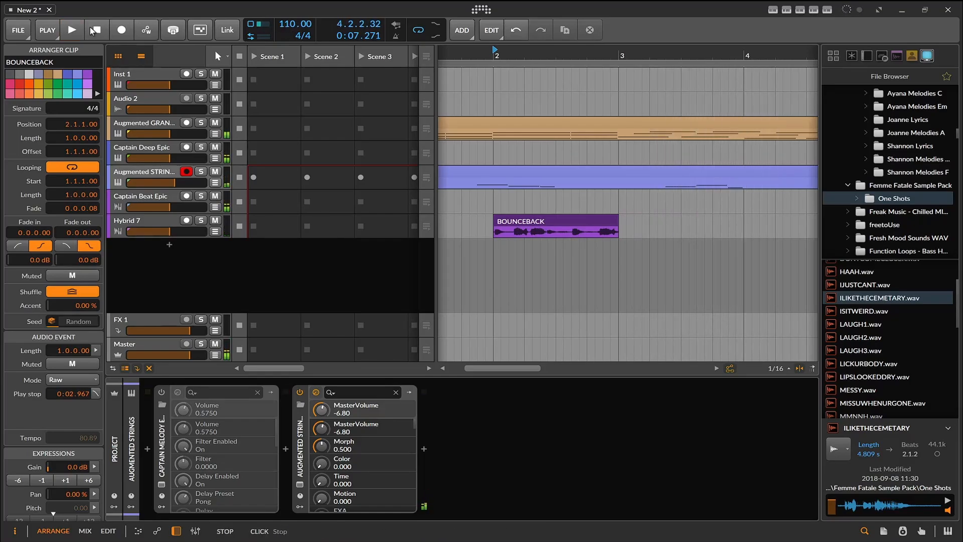